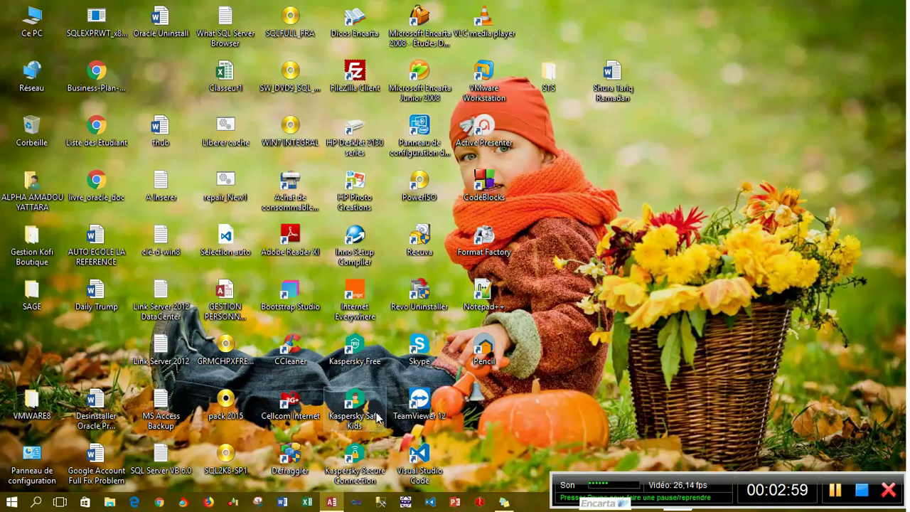
Minimize Access, browse Ce PC to the Photos folder on local disk C:, then close it.
left_click(331, 502)
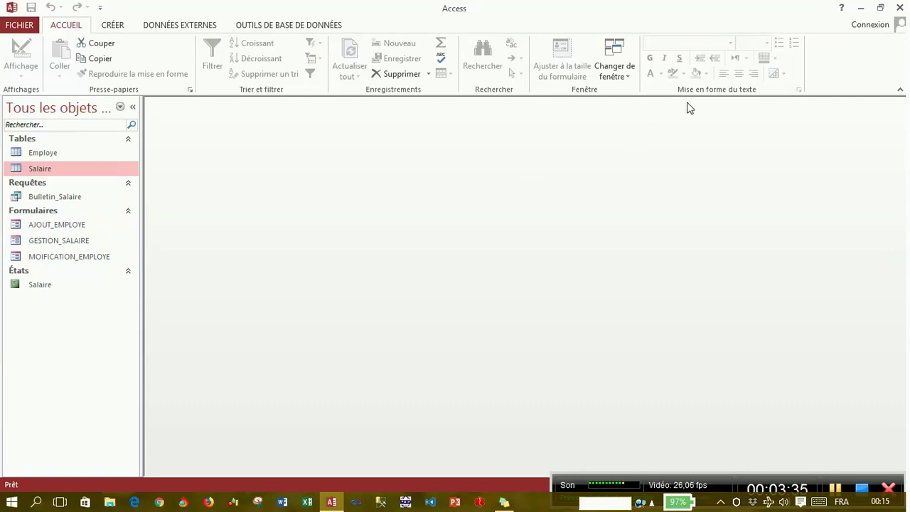
left_click(861, 12)
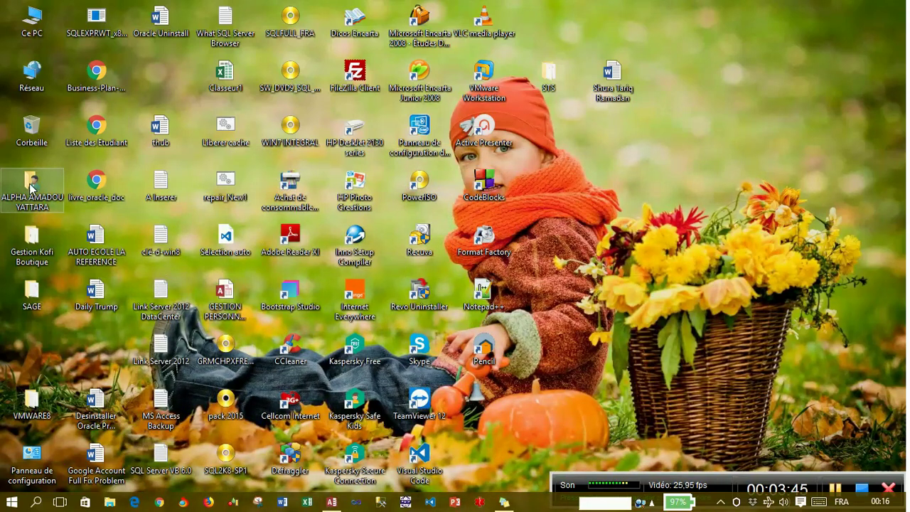
double_click(30, 34)
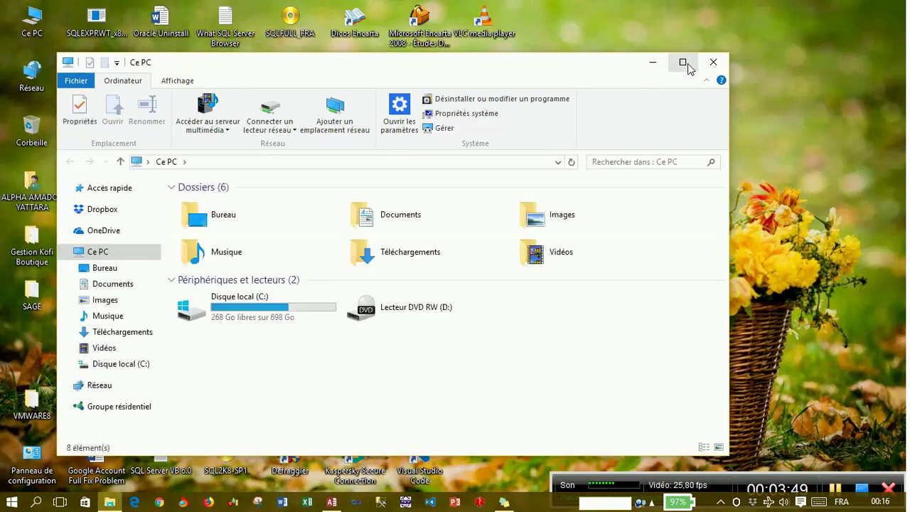
left_click(682, 62)
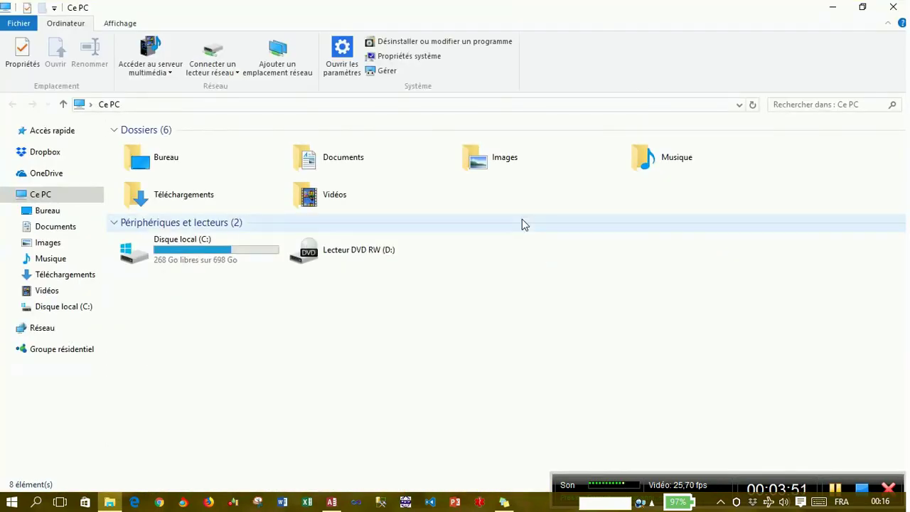
double_click(230, 260)
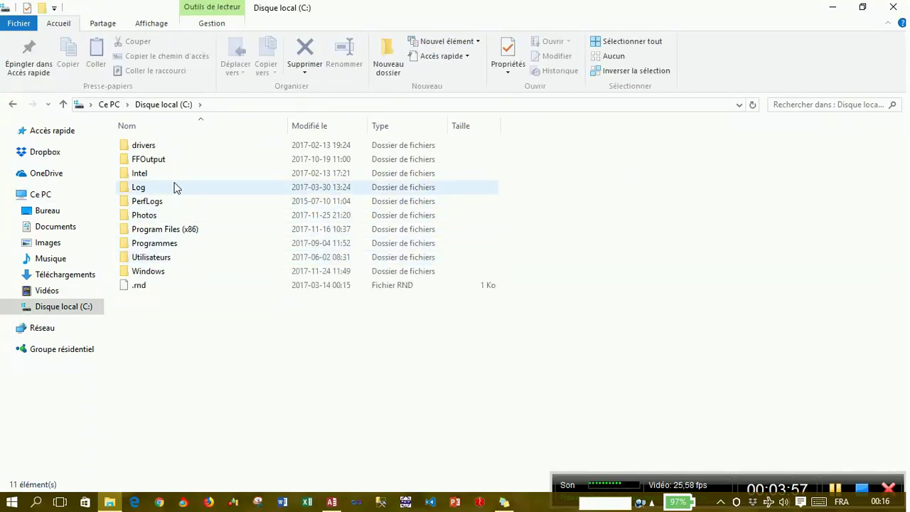
mouse_move(177, 187)
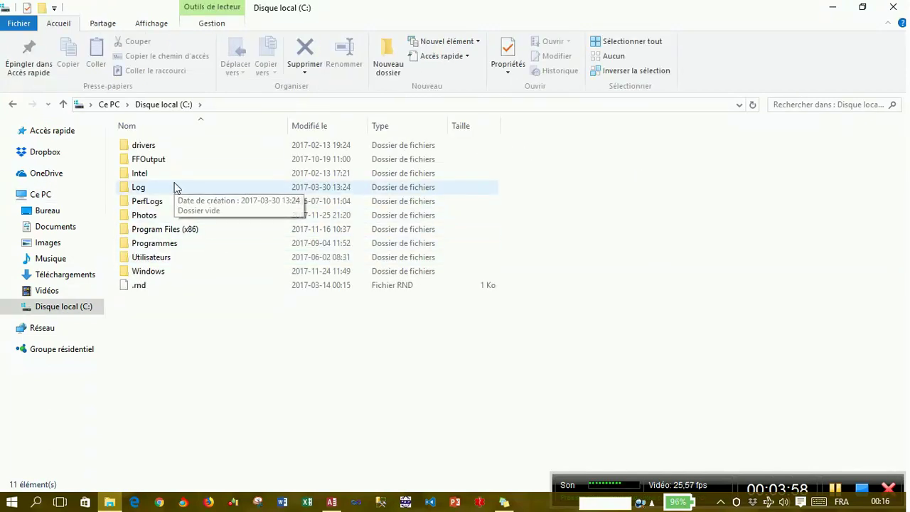
left_click(160, 221)
double_click(161, 221)
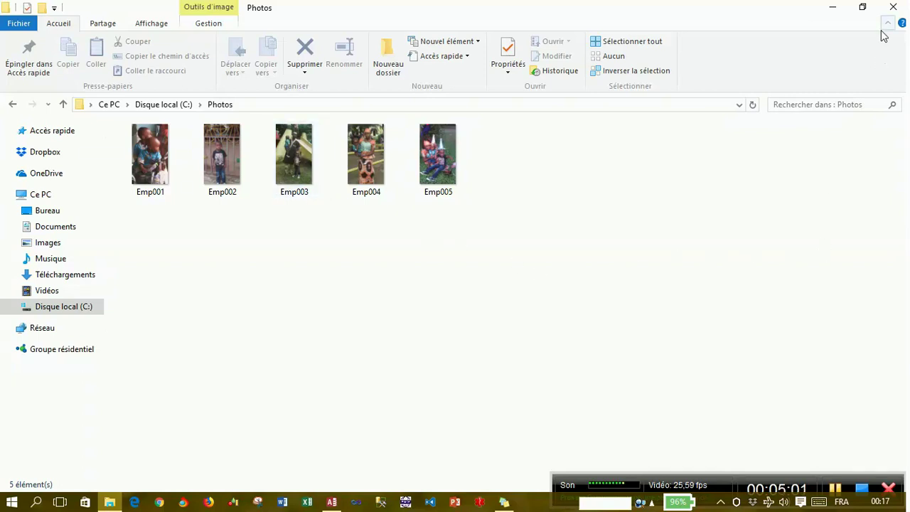
left_click(893, 7)
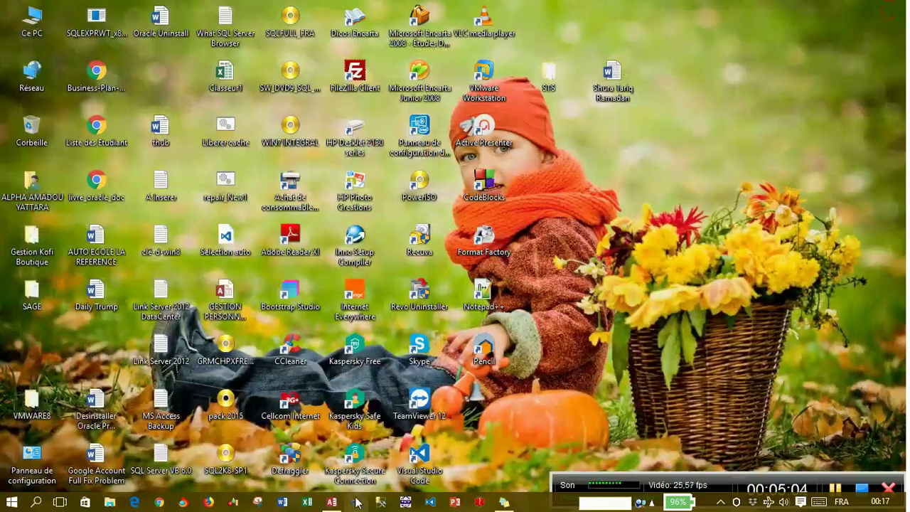
Back in Access, bring up the actions for the AJOUT_EMPLOYE form and the Salaire table.
left_click(332, 502)
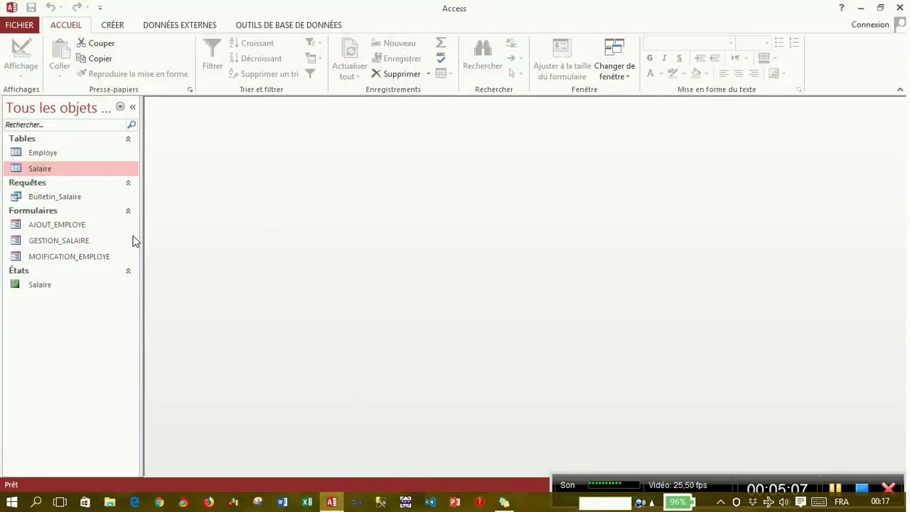
left_click(69, 225)
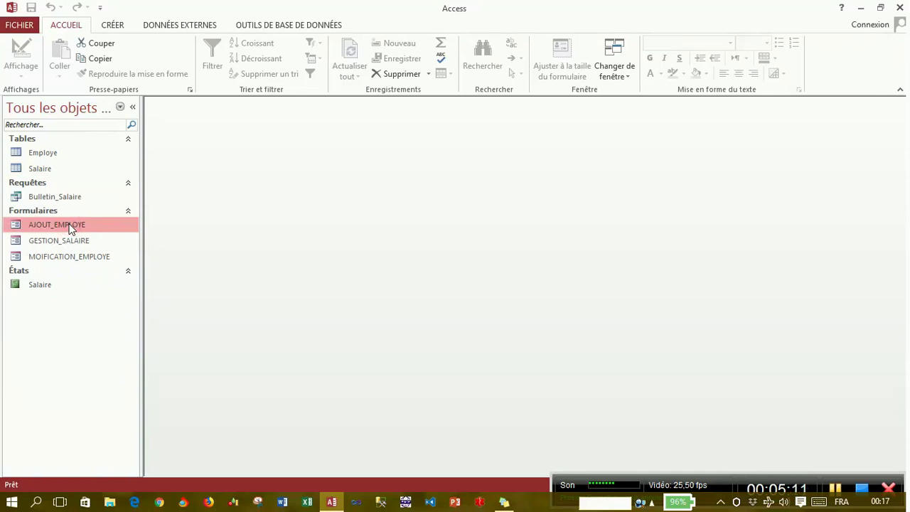
right_click(69, 225)
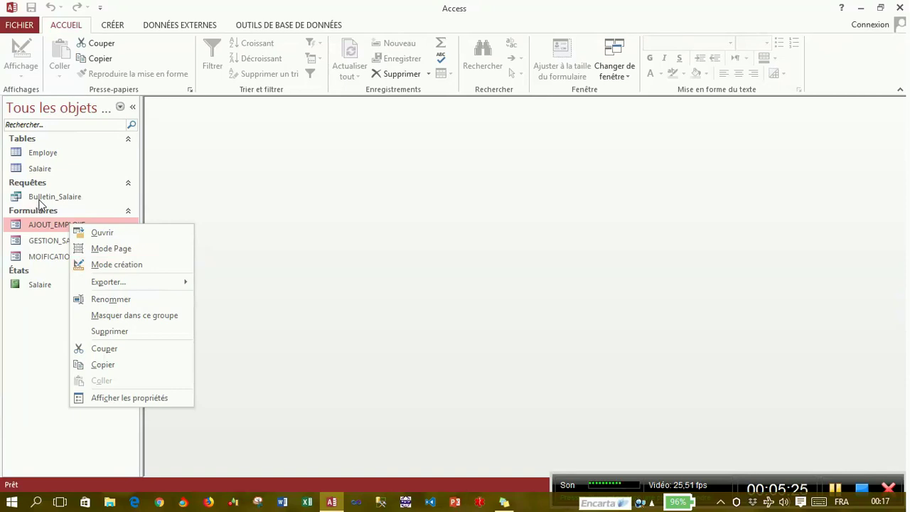
left_click(50, 240)
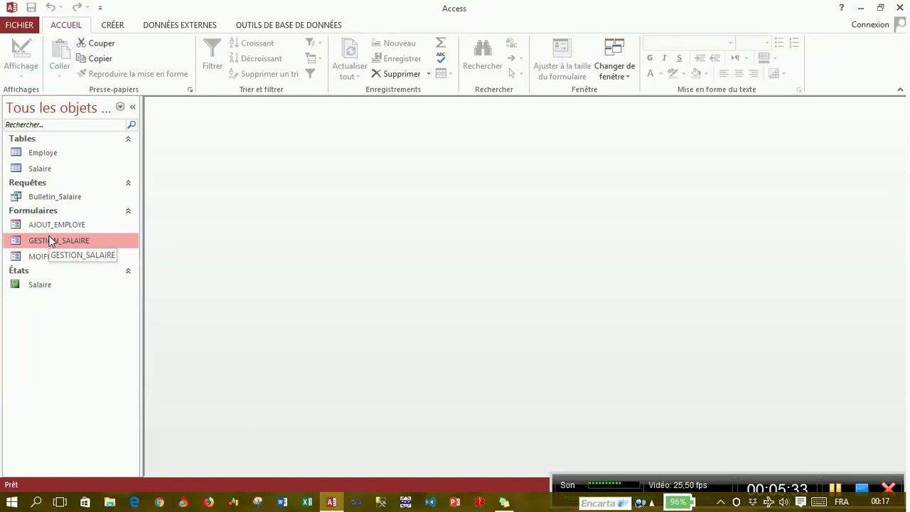
left_click(41, 169)
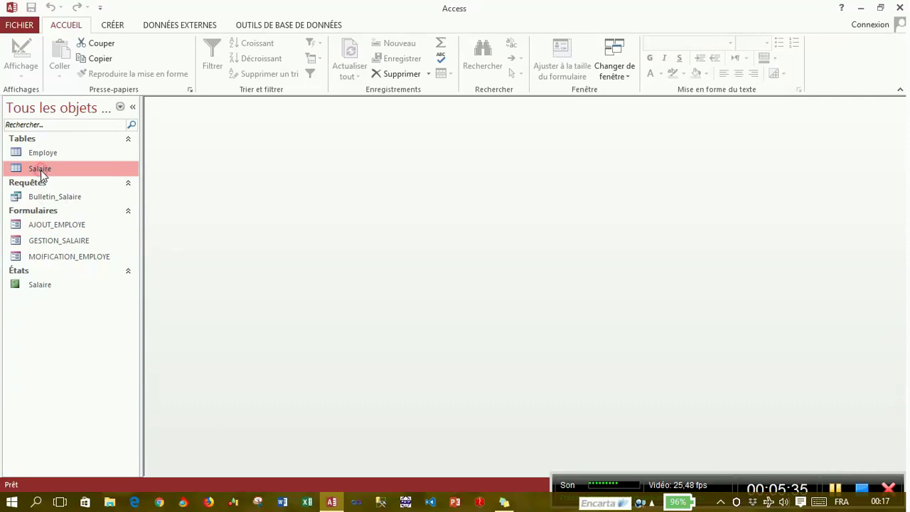
right_click(40, 170)
left_click(78, 196)
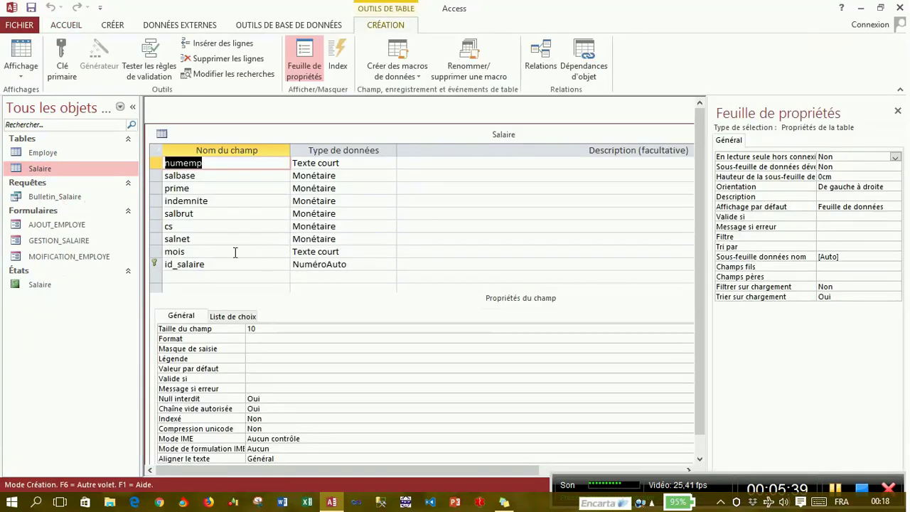
left_click(155, 251)
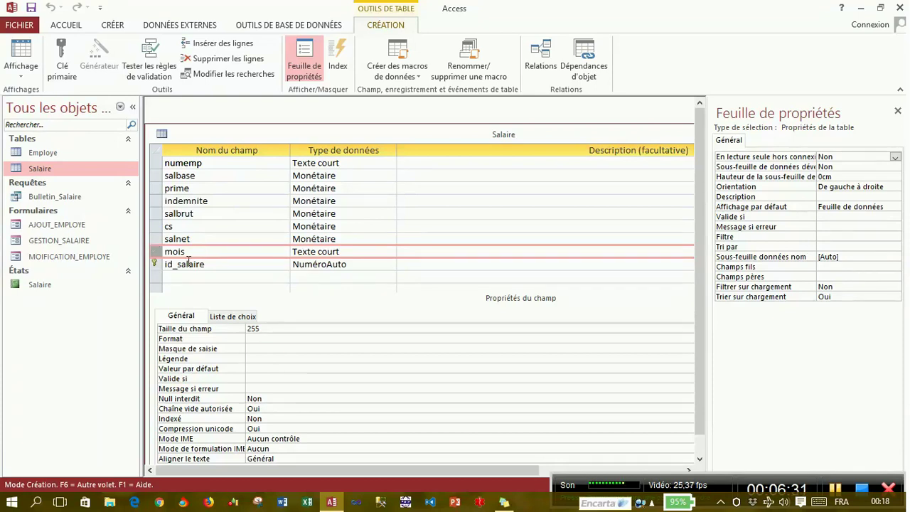
left_click(151, 132)
left_click(150, 133)
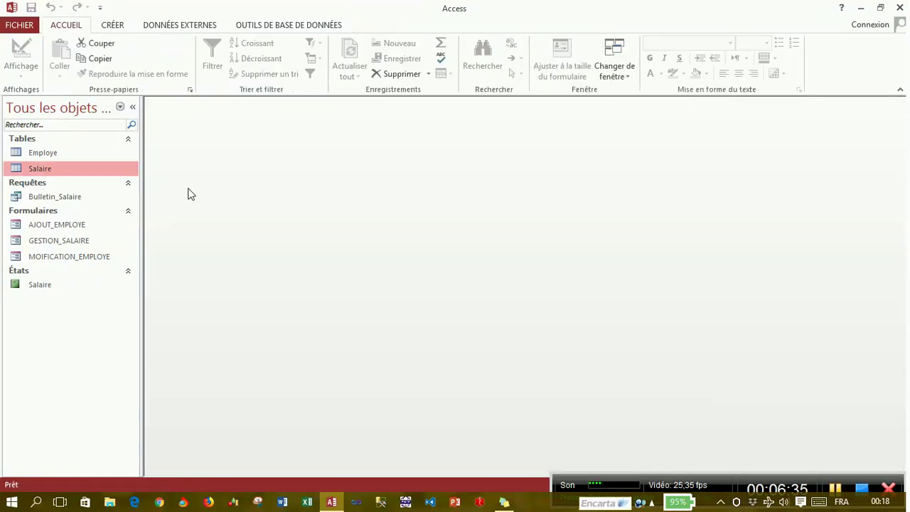
Open GESTION_SALAIRE in Mode création and pick the Valider button's Sur clic event.
right_click(85, 243)
left_click(123, 285)
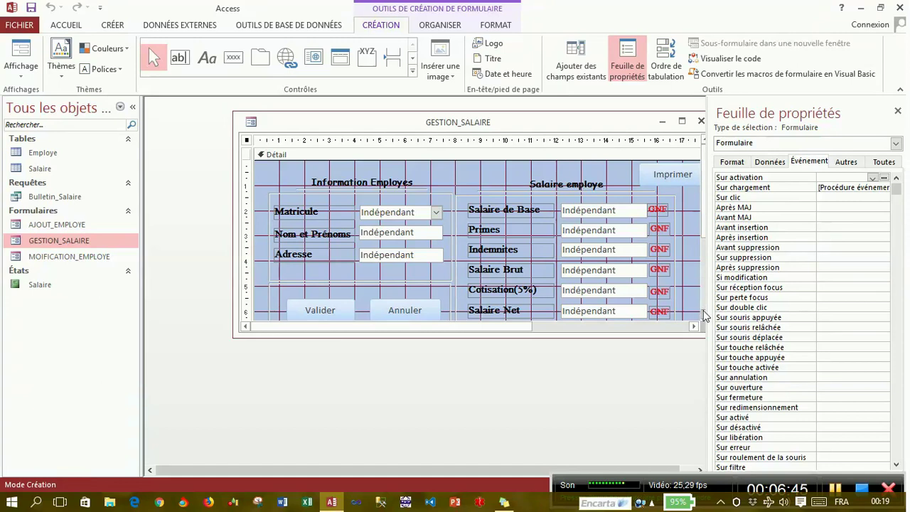
scroll(704, 315, "down", 2)
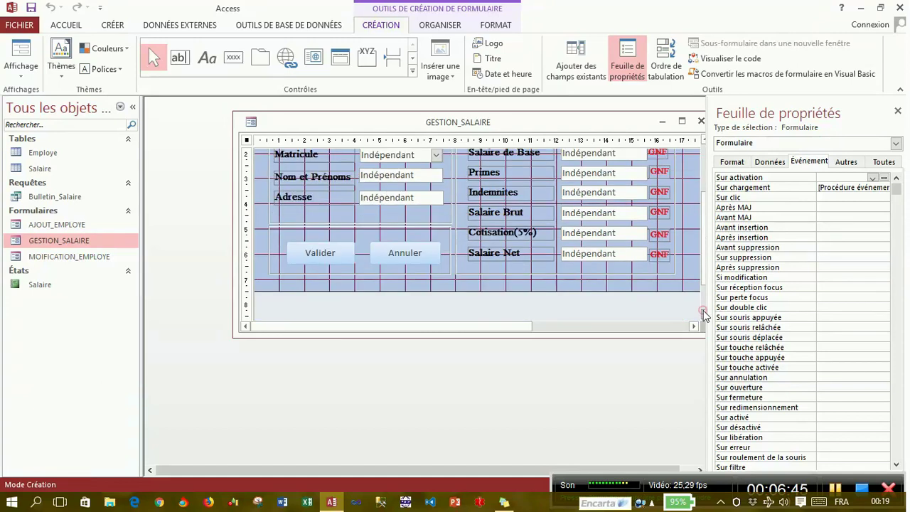
left_click(328, 260)
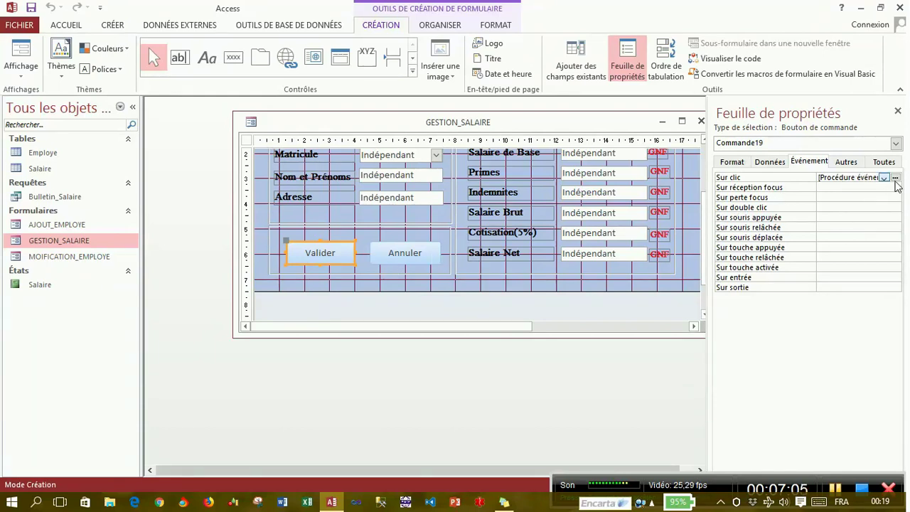
left_click(895, 179)
Open the Valider click code and highlight parts of the Set rc query and the If Not rc.EOF block.
left_click(895, 177)
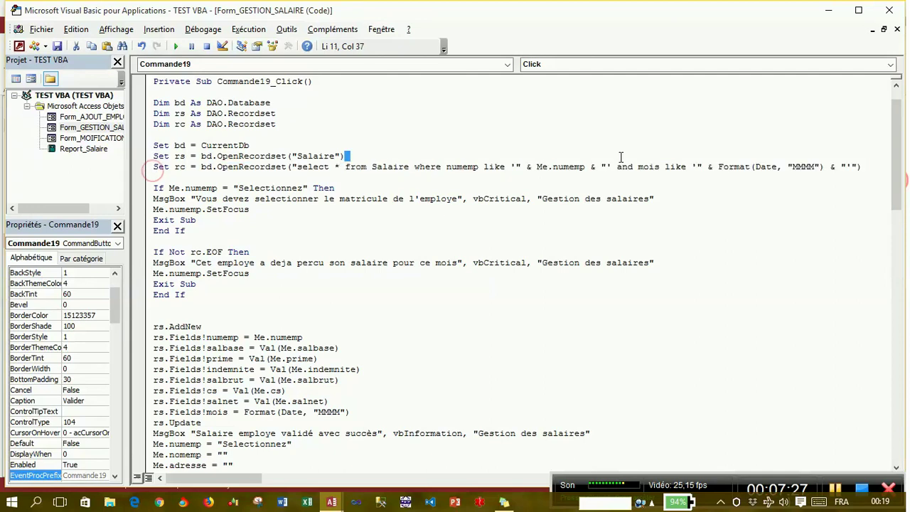
left_click_drag(154, 171, 866, 168)
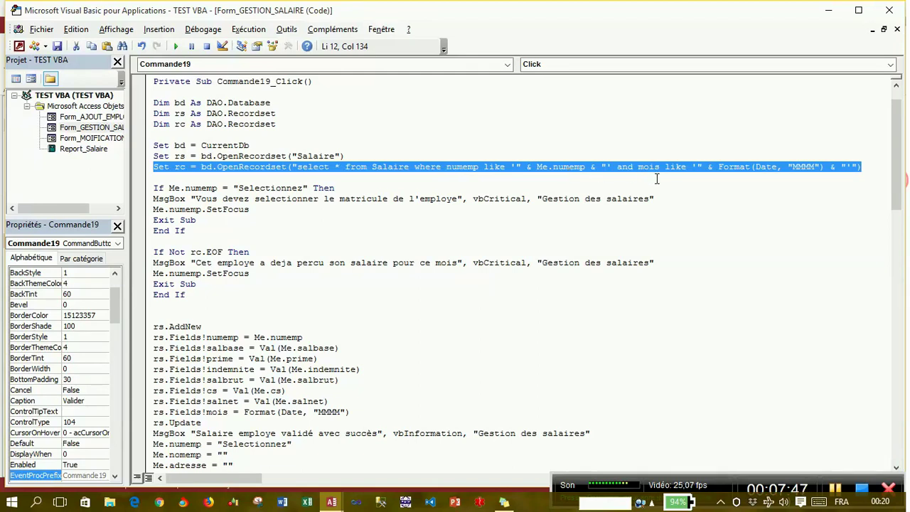
left_click(817, 168)
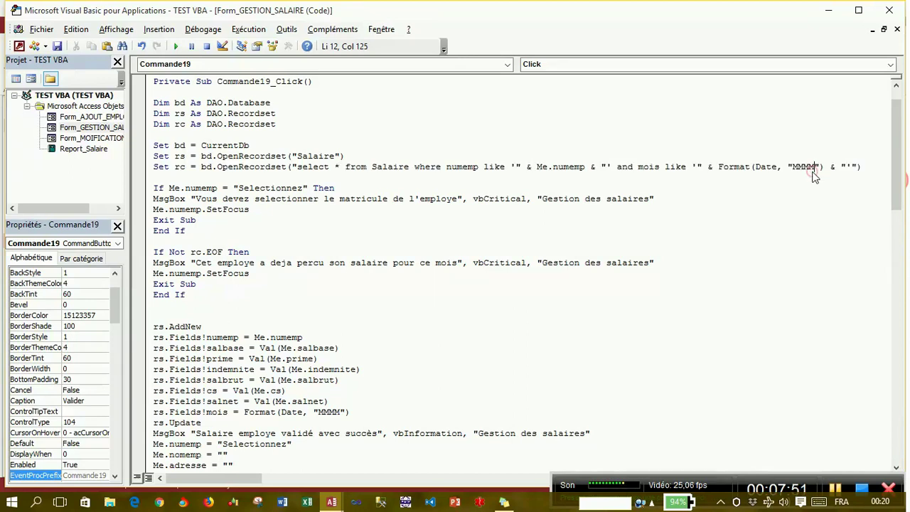
left_click_drag(827, 168, 719, 172)
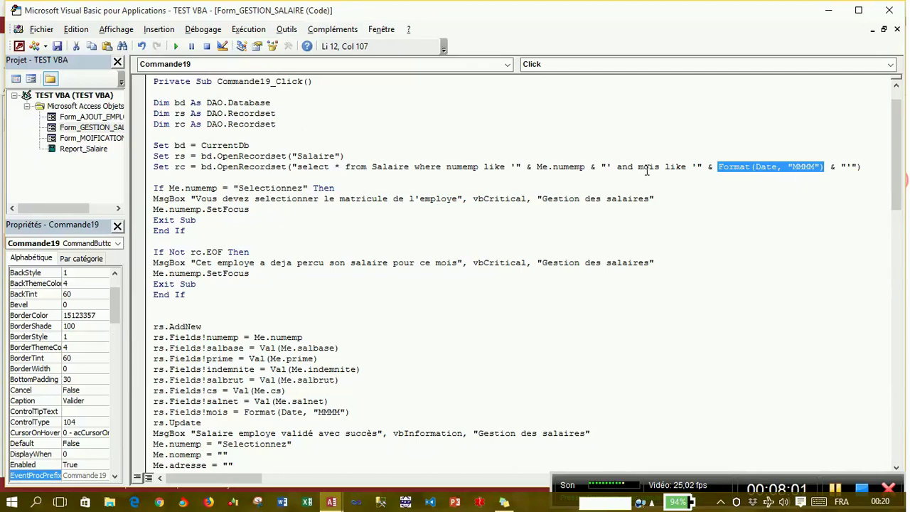
left_click_drag(662, 167, 638, 170)
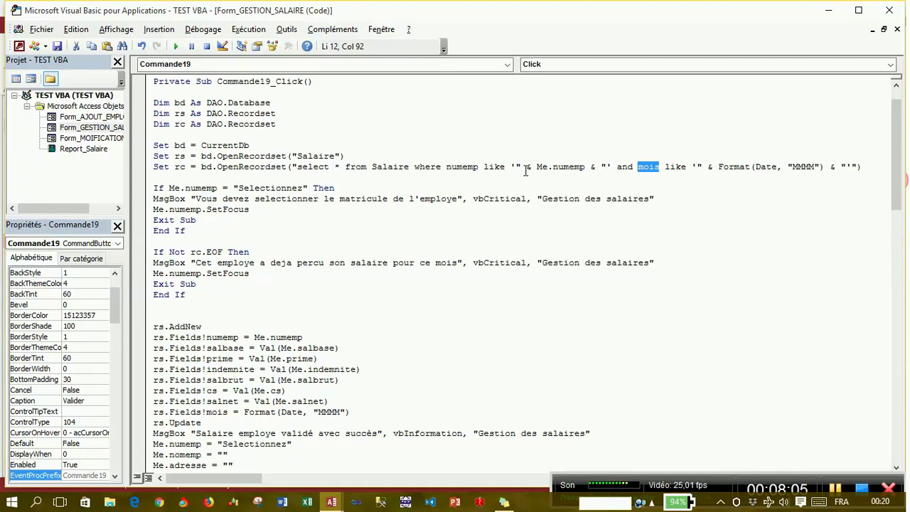
left_click_drag(479, 169, 446, 169)
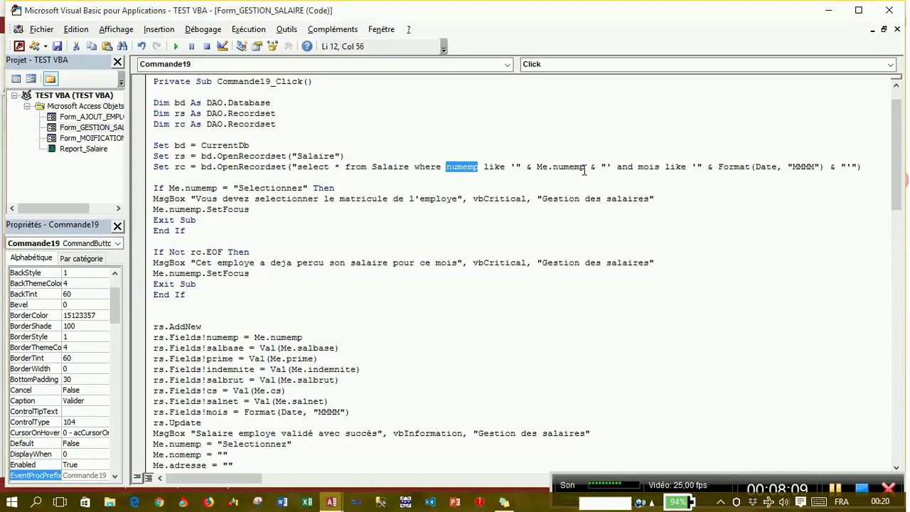
left_click_drag(584, 170, 530, 169)
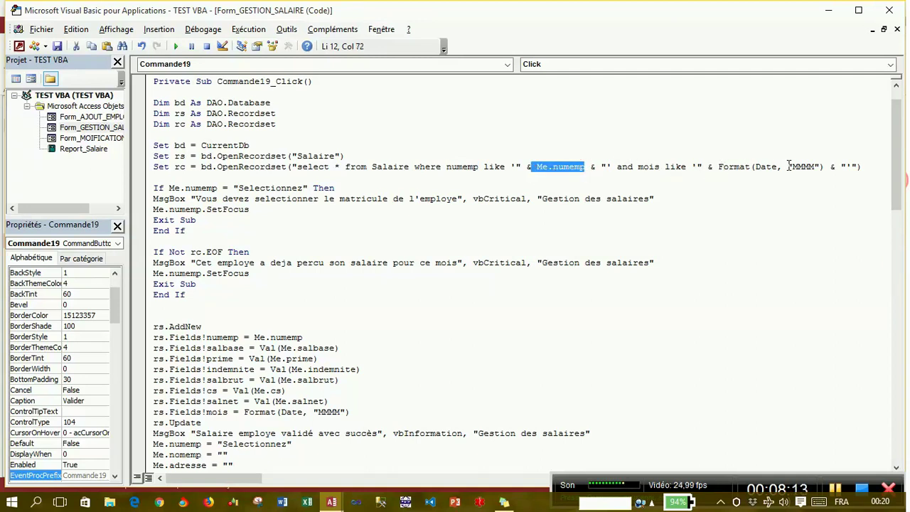
left_click_drag(791, 166, 808, 167)
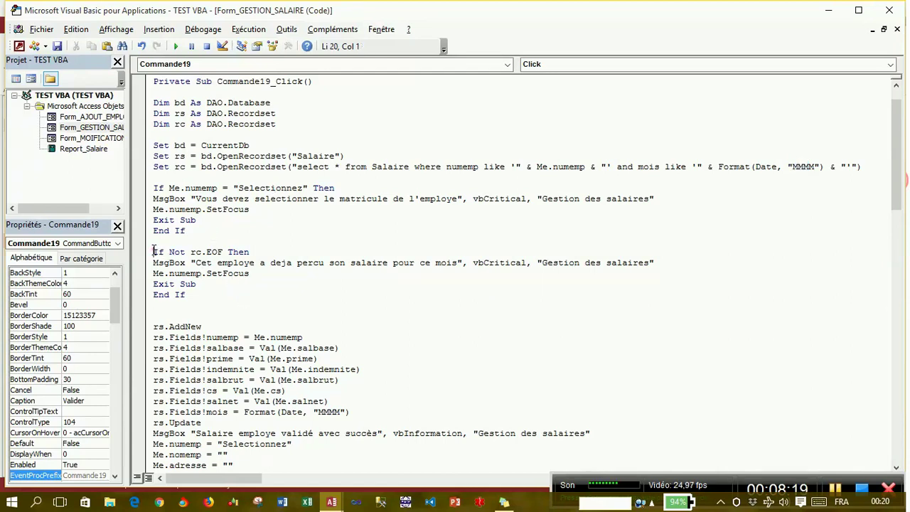
left_click_drag(154, 252, 210, 301)
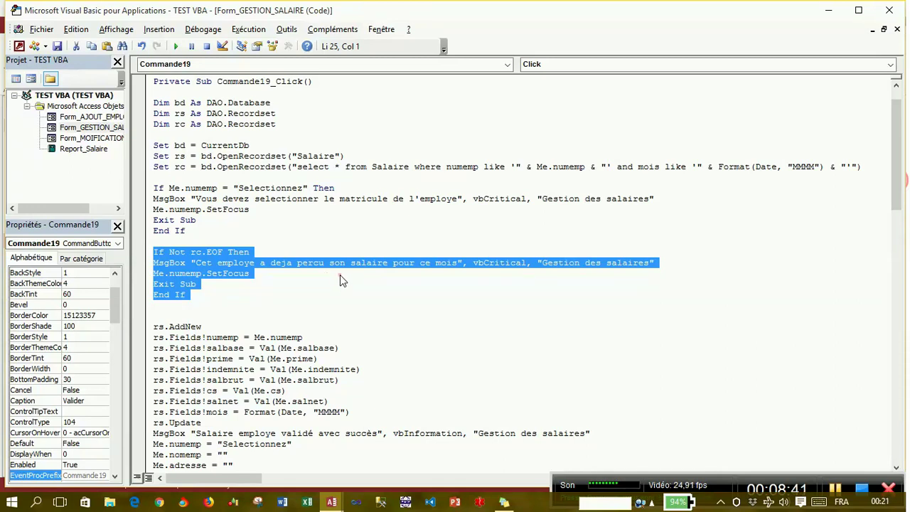
Set breakpoints on the Set rc line and each line of the If Not rc.EOF block.
left_click(340, 274)
left_click(139, 167)
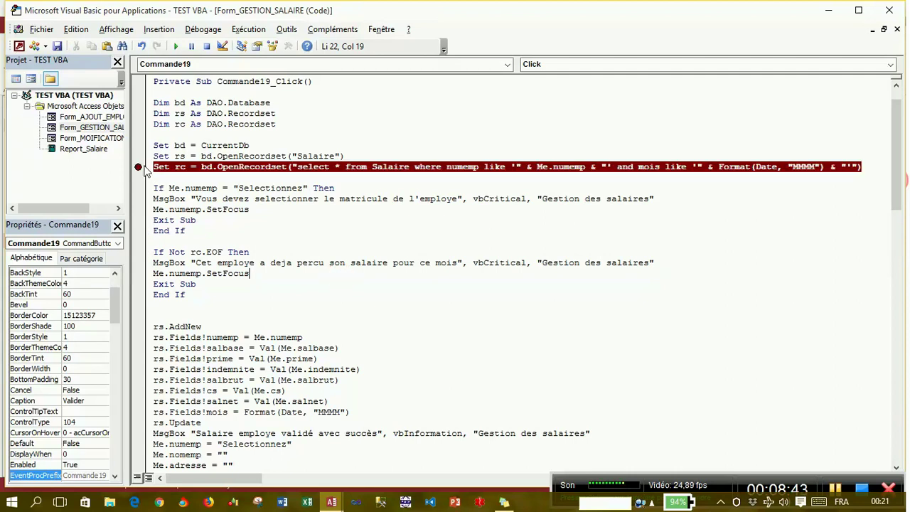
left_click(140, 167)
left_click(139, 167)
left_click(139, 252)
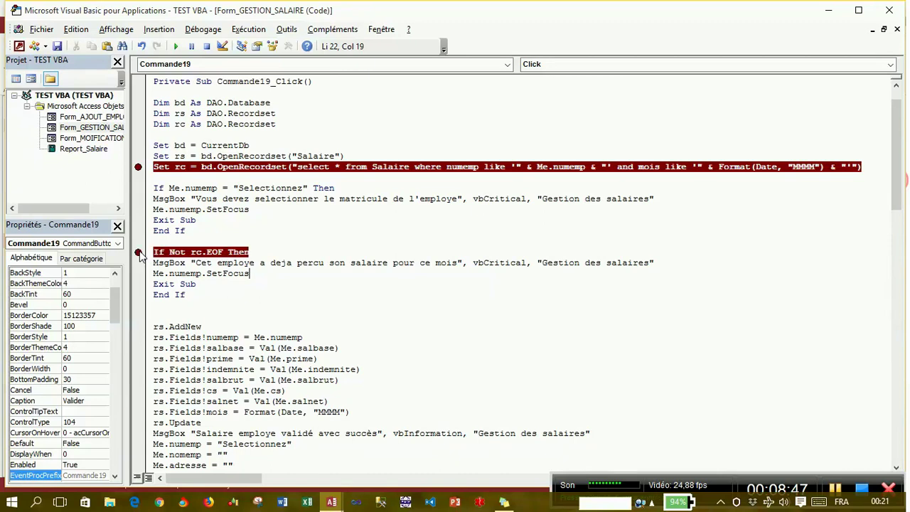
left_click(141, 274)
left_click(139, 263)
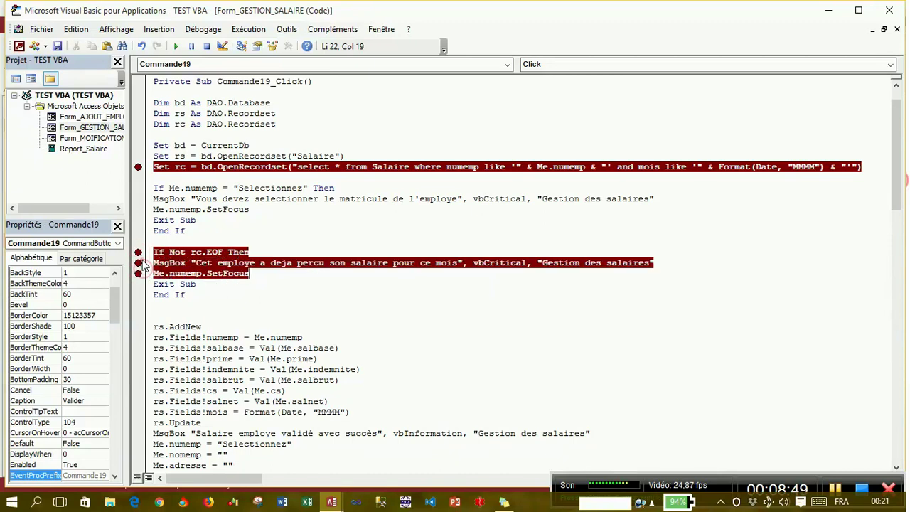
left_click(140, 284)
left_click(140, 295)
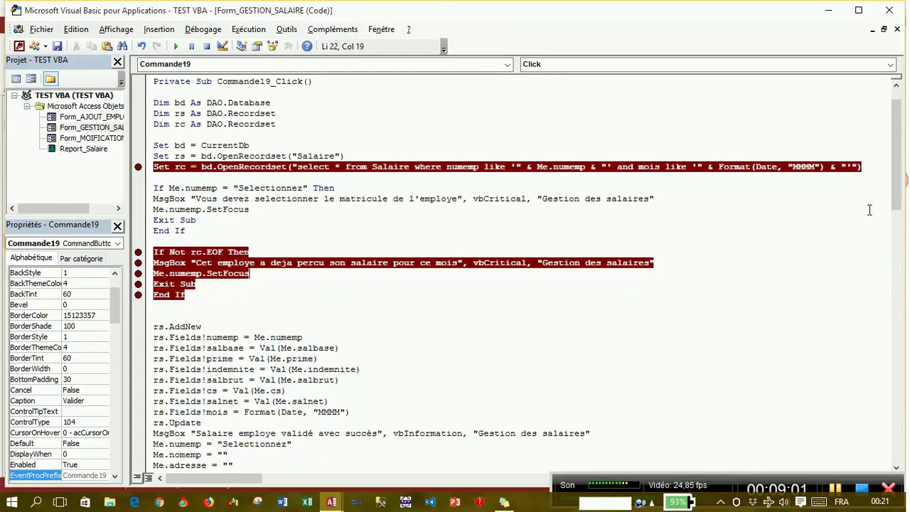
Scroll down and add a breakpoint on the rs.Fields!mois = Format(Date, "MMMM") line.
left_click_drag(897, 198, 898, 243)
mouse_move(382, 244)
left_mouse_down()
mouse_move(379, 251)
mouse_move(169, 252)
left_mouse_up()
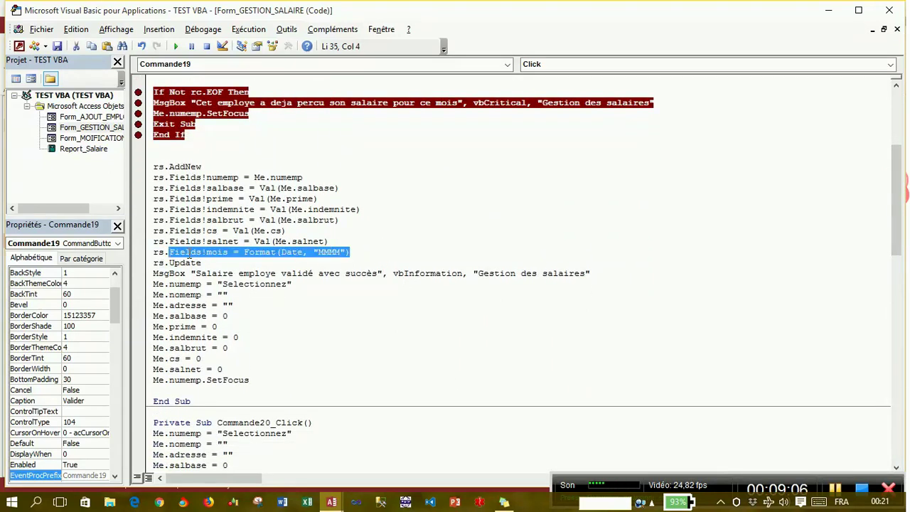
left_click(138, 252)
left_click(248, 273)
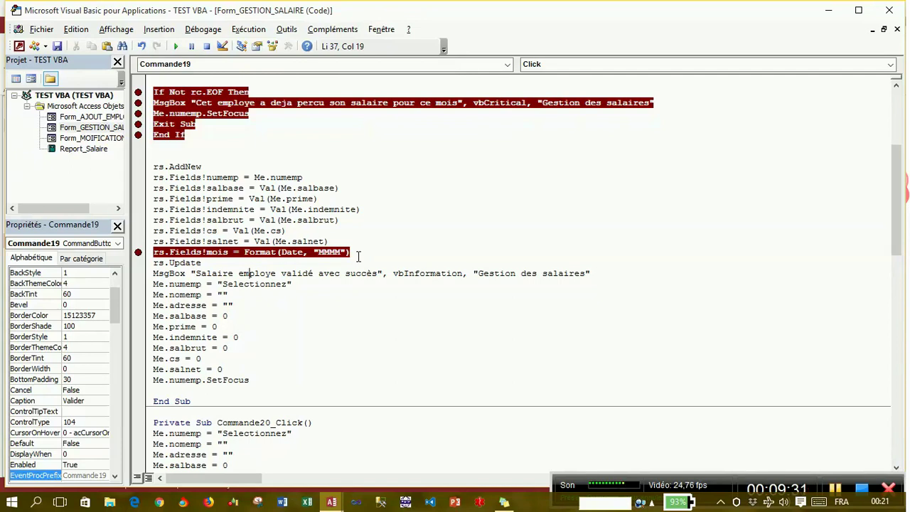
mouse_move(882, 502)
Open the Salaire table in Access, inspect the novembre mois values, then close it.
left_click(331, 502)
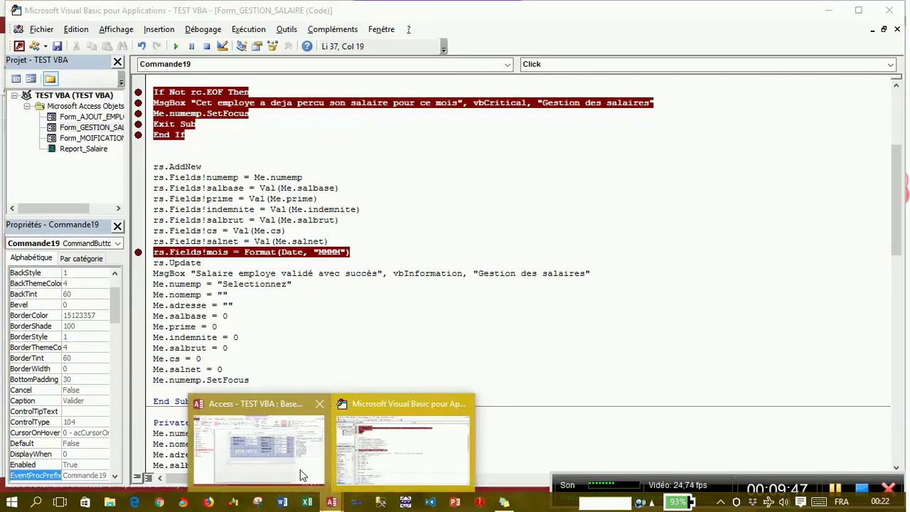
left_click(300, 470)
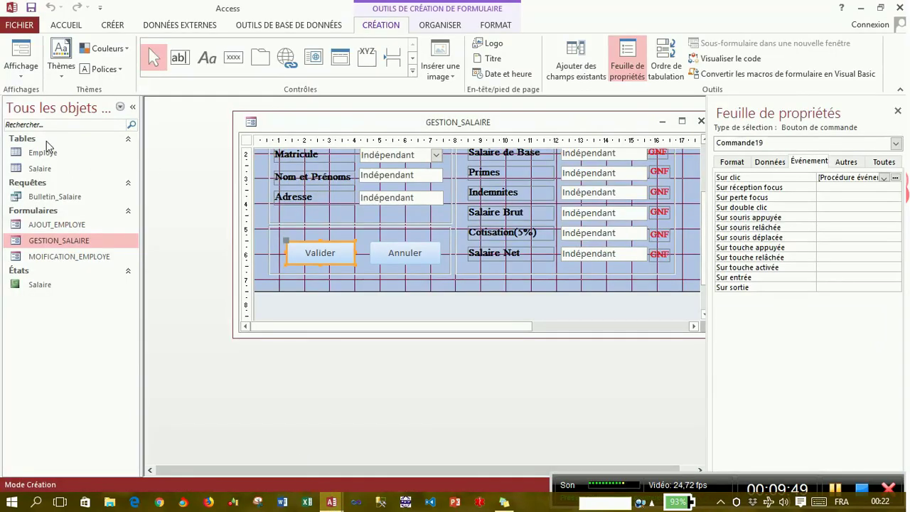
double_click(45, 169)
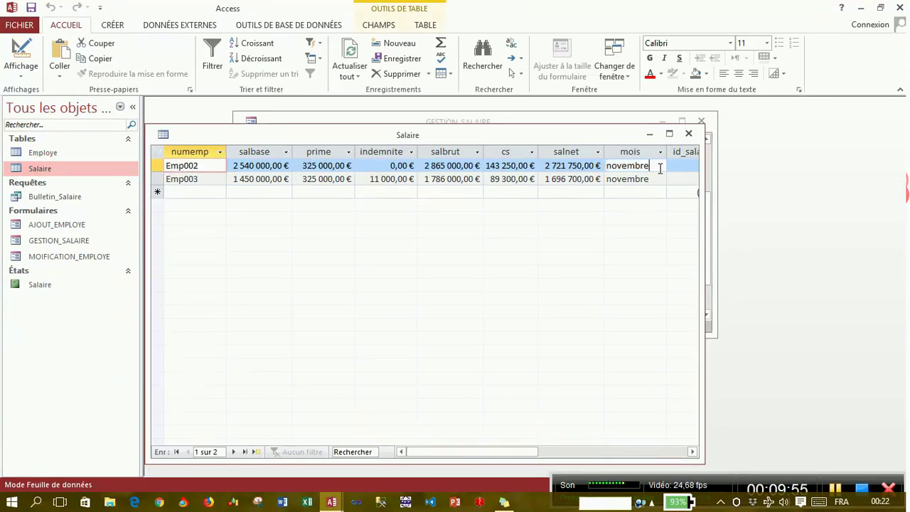
left_click_drag(659, 167, 598, 184)
double_click(623, 171)
key("F2")
left_click(645, 166)
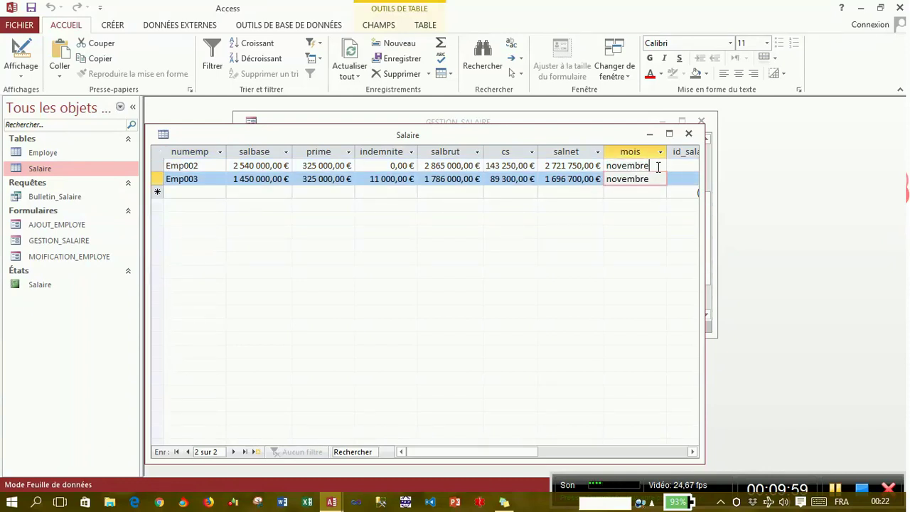
left_click(688, 134)
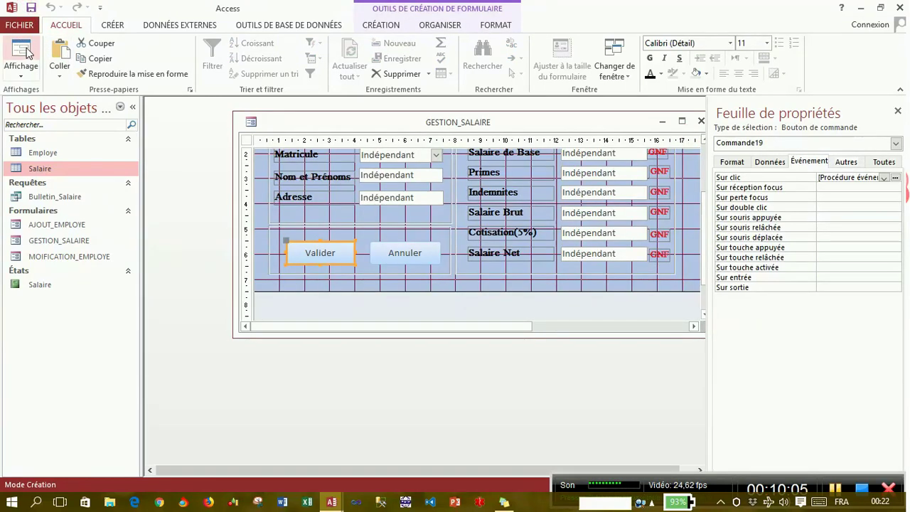
Run the salary form in Form view and choose employee Emp004 in Matricule.
left_click(25, 54)
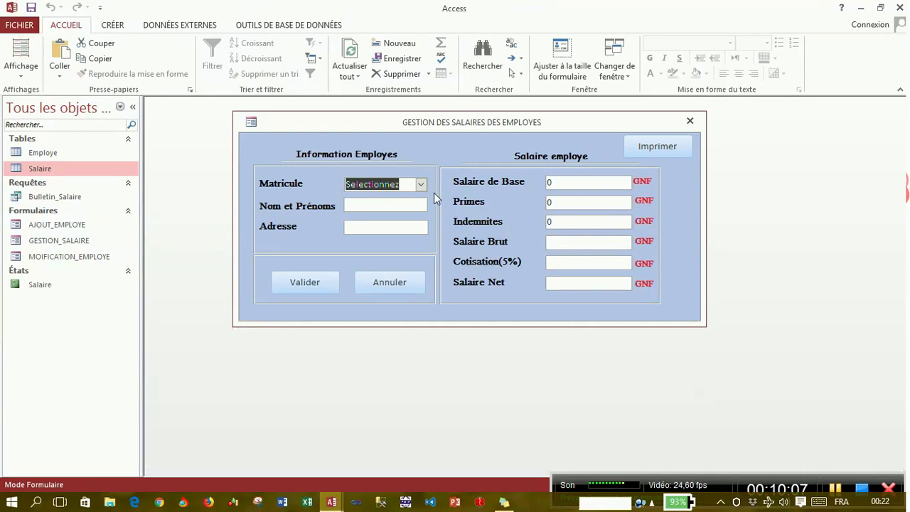
left_click(421, 184)
left_click(403, 237)
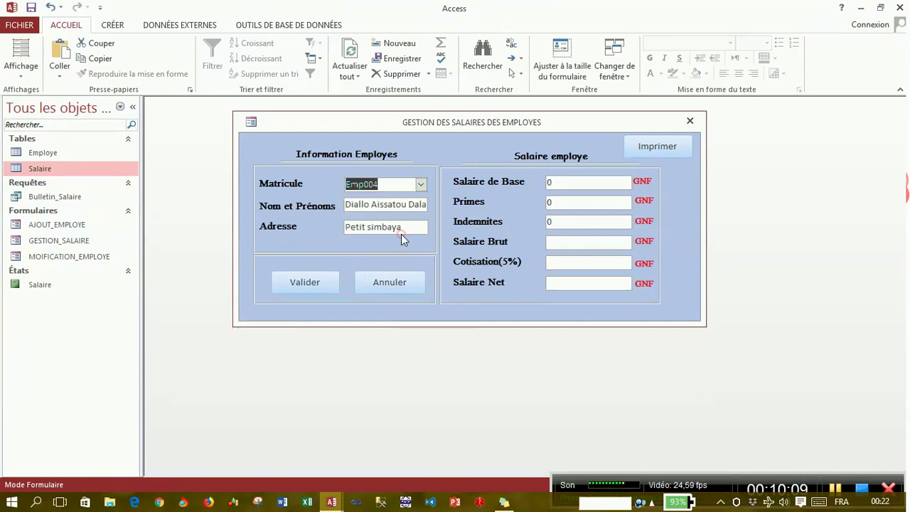
Enter base salary 1 540 000, primes 520 000 and indemnités 210 000.
left_click(574, 186)
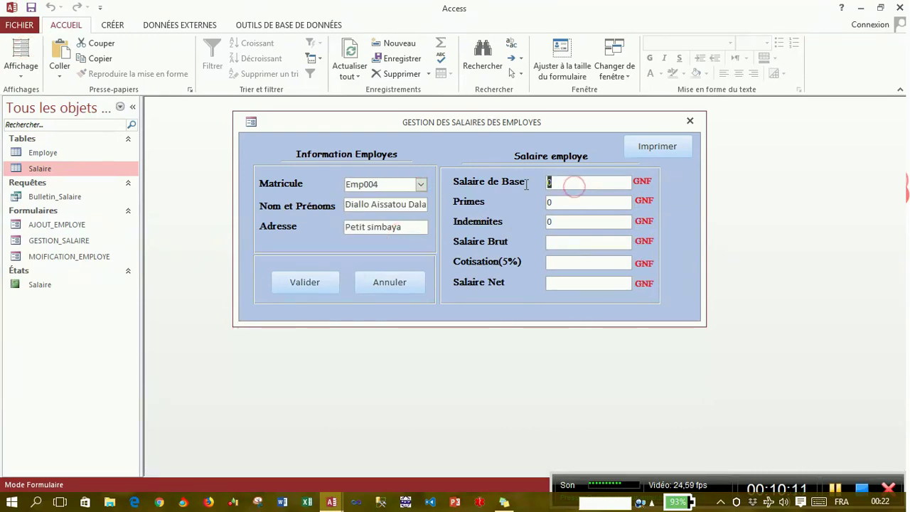
type("15400")
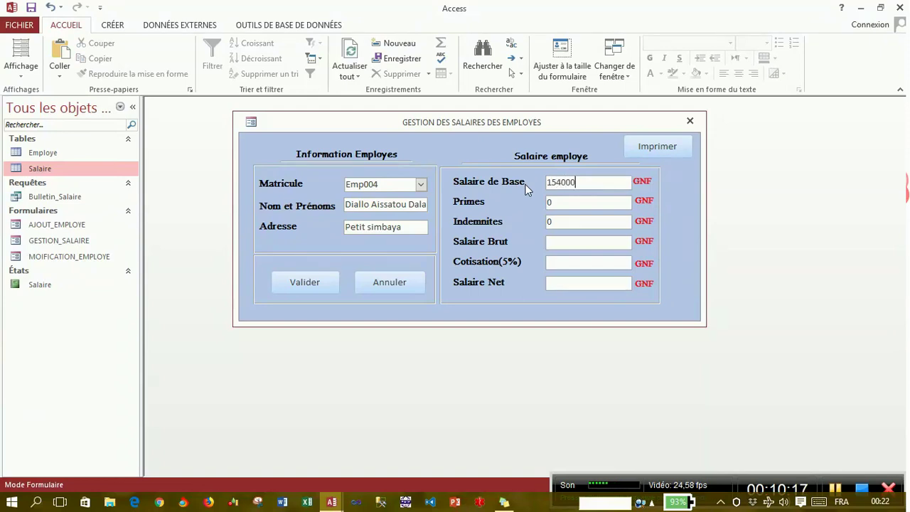
type("0")
key("Tab")
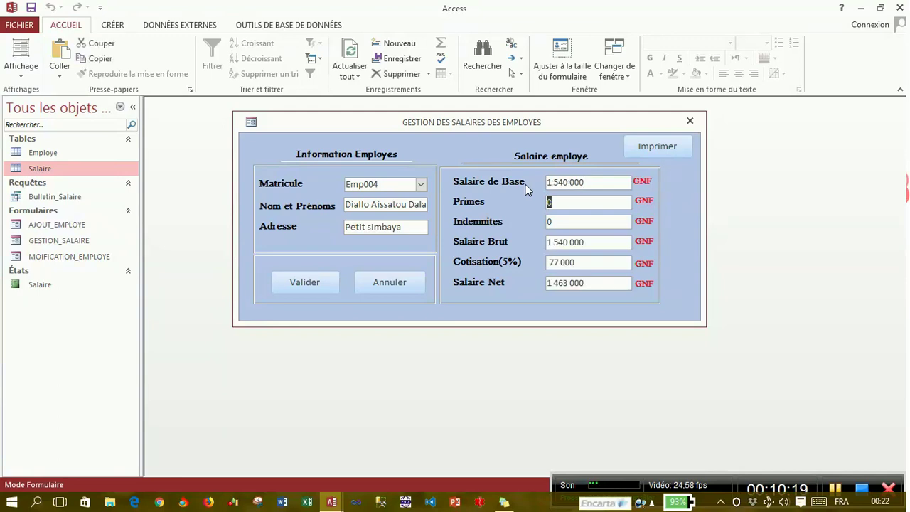
type("52")
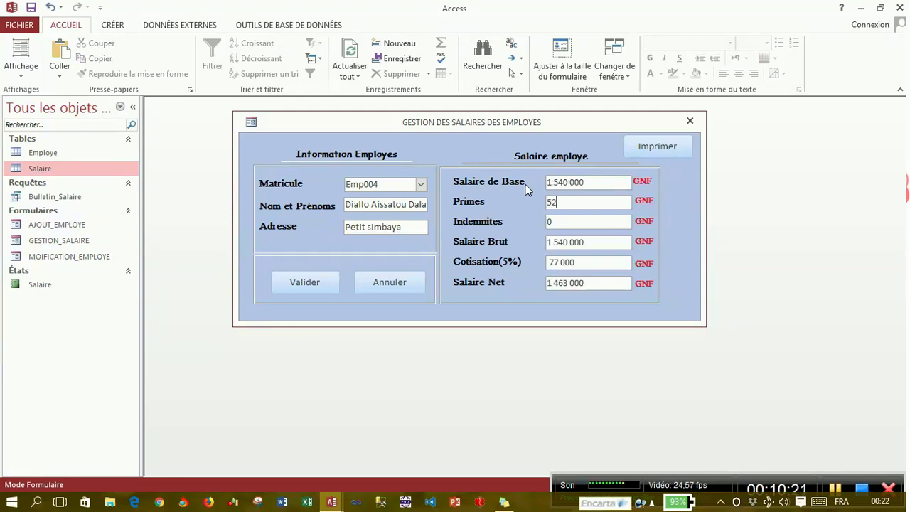
type("0 00")
key("Tab")
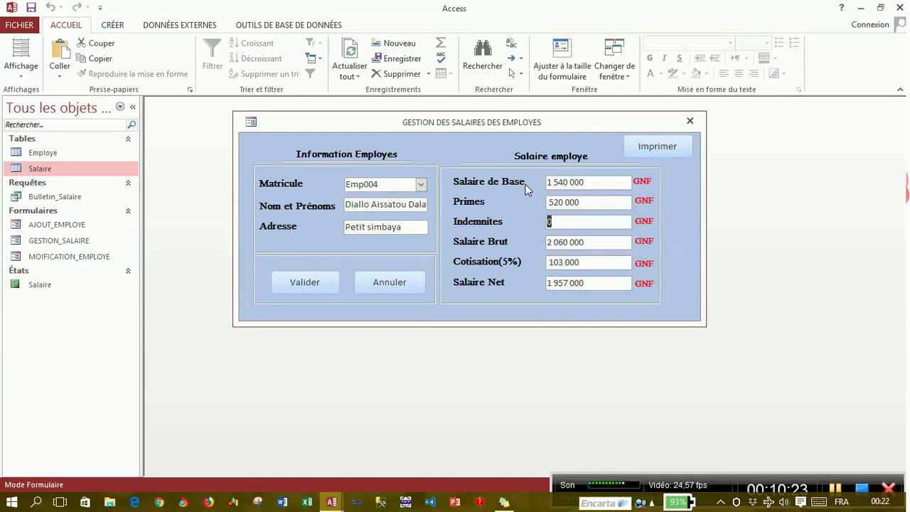
type("2")
type("10 00")
key("Tab")
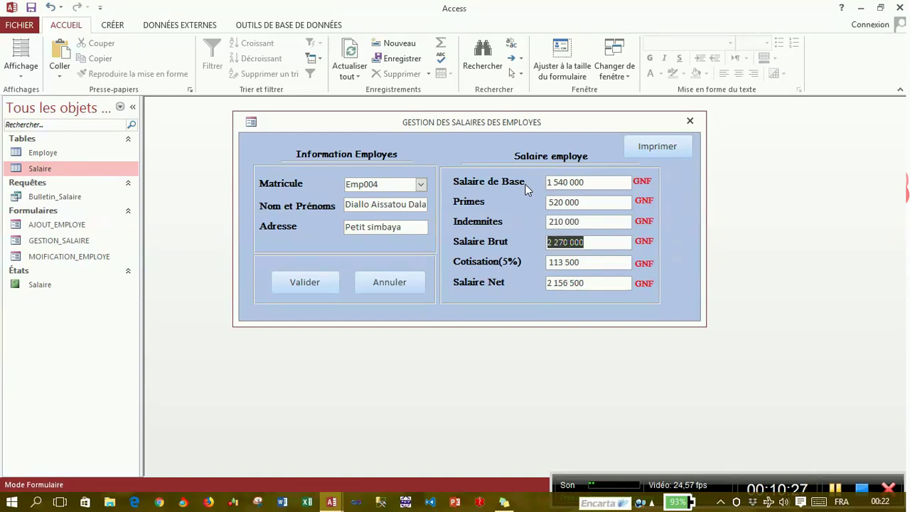
Validate Emp004's salary, clear all six breakpoints in Commande19_Click, and resume the code.
left_click(302, 285)
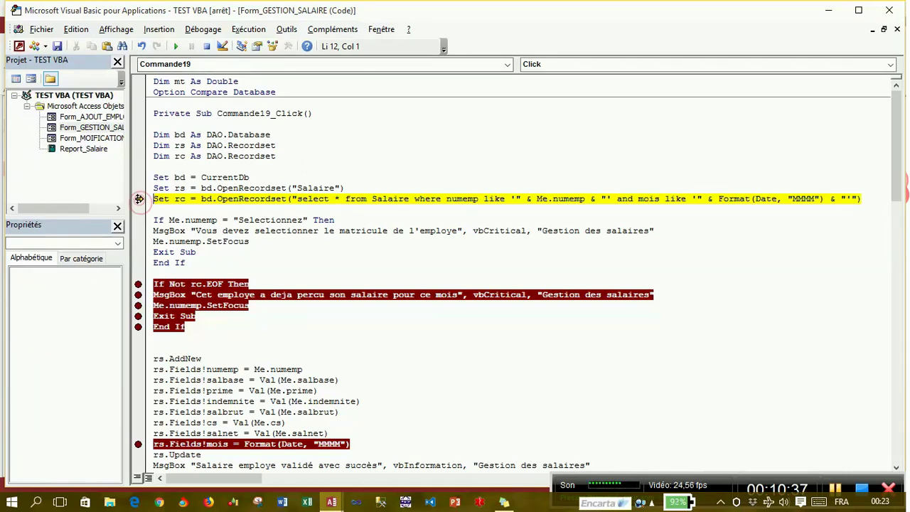
left_click(138, 284)
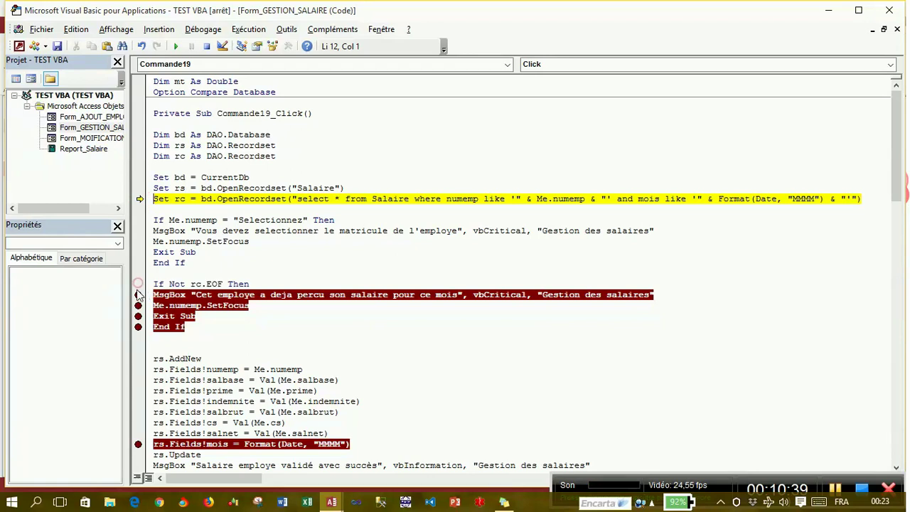
left_click(138, 294)
left_click(138, 305)
left_click(138, 315)
left_click(138, 326)
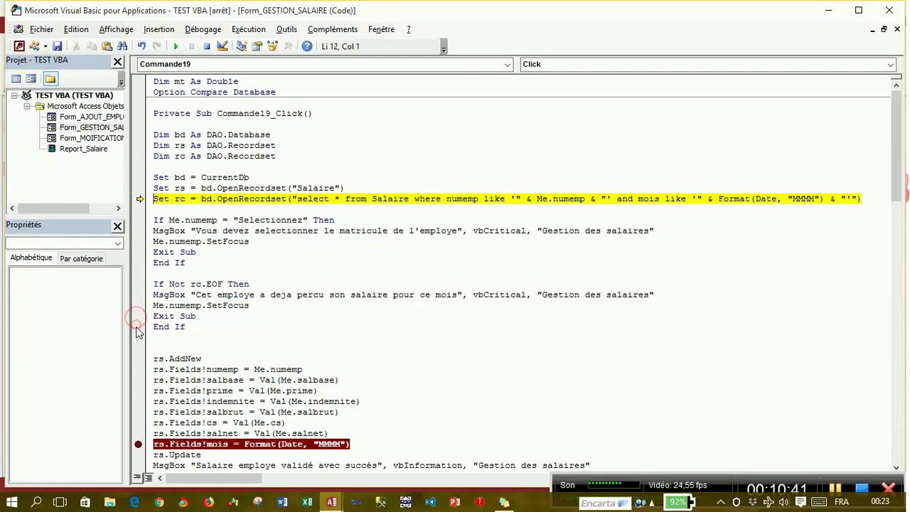
left_click(138, 444)
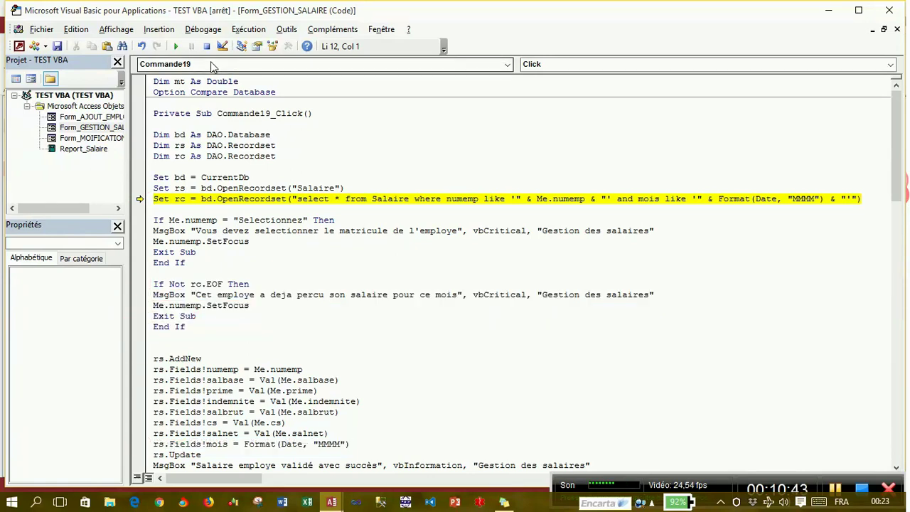
left_click(176, 47)
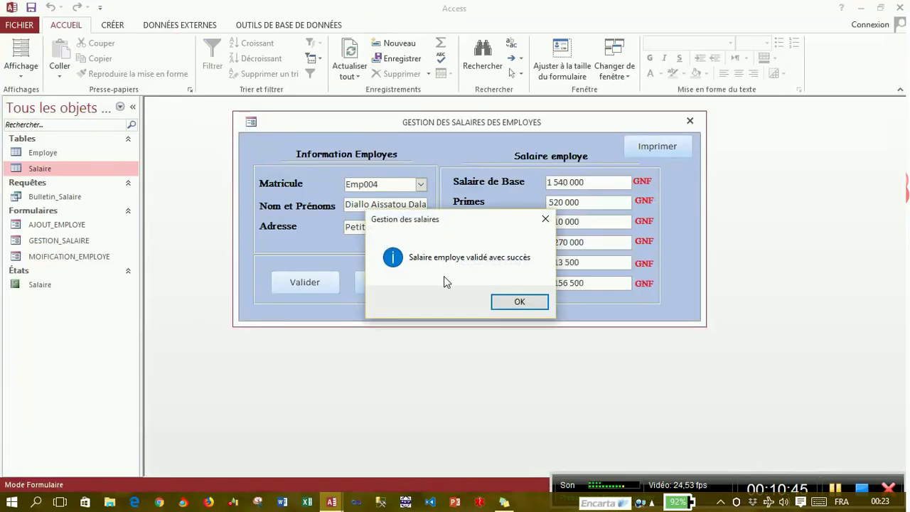
Move and acknowledge the success message, then return to the Access salary form.
left_click_drag(448, 220, 449, 171)
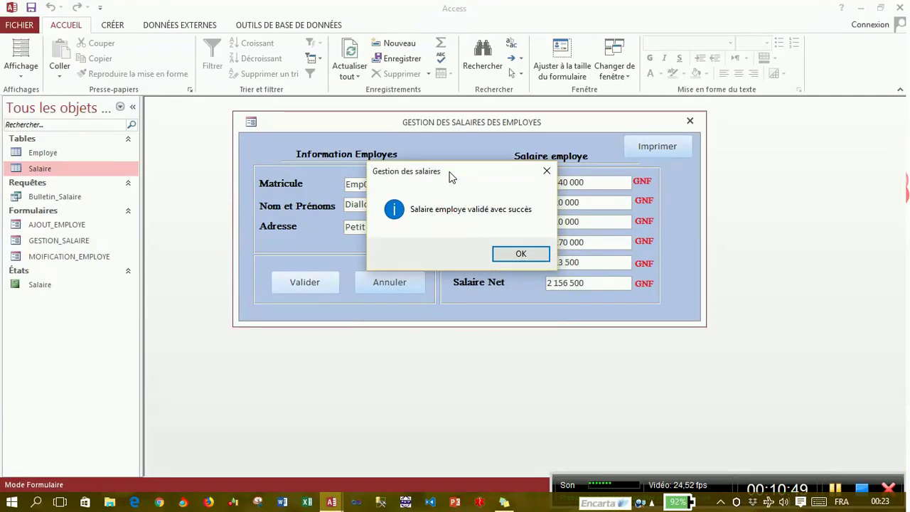
left_click(509, 257)
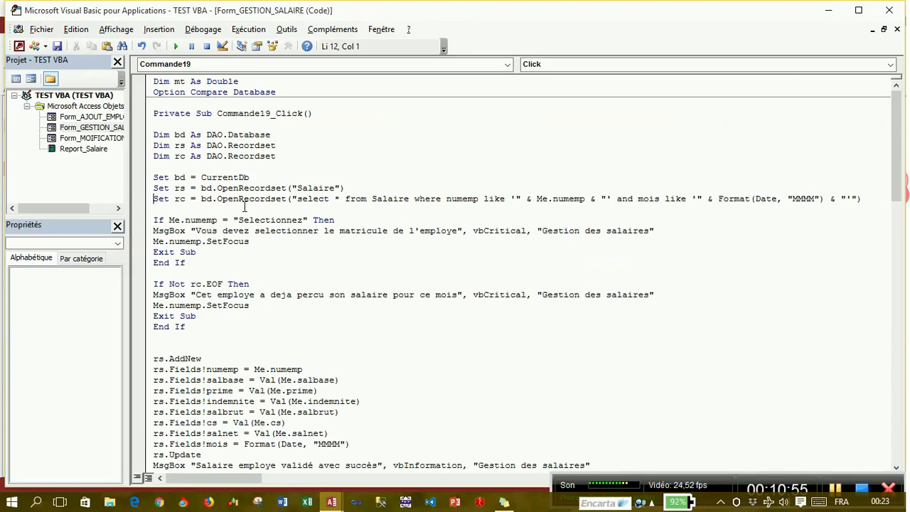
left_click(332, 502)
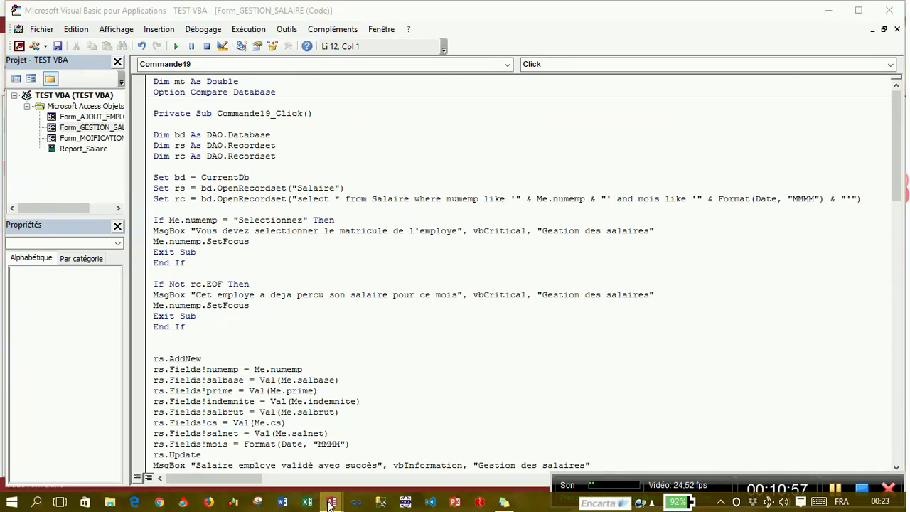
left_click(306, 479)
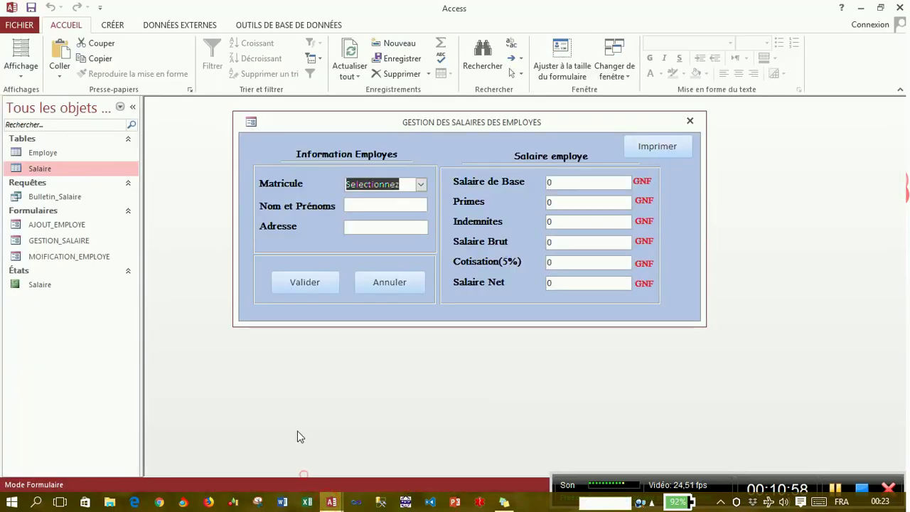
Close the salary form, then open Salaire to check Emp004's new novembre record and close it.
left_click(689, 122)
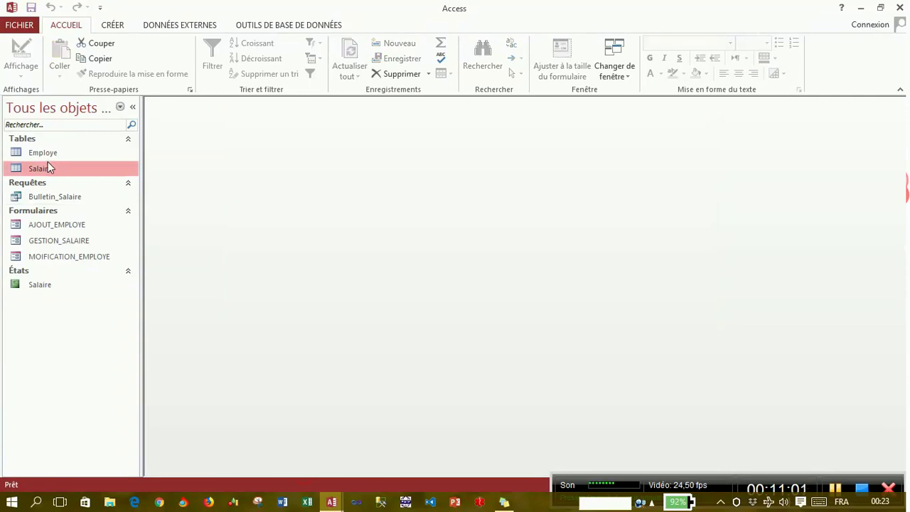
double_click(53, 171)
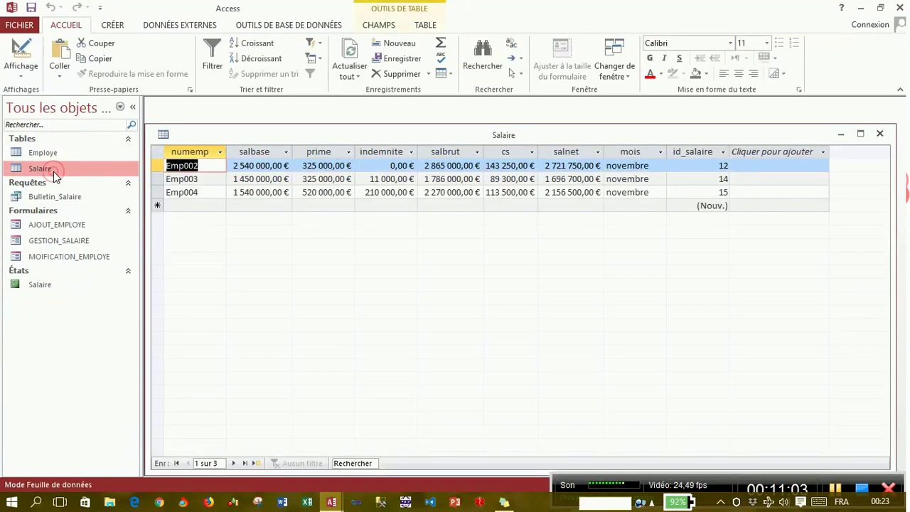
left_click(157, 192)
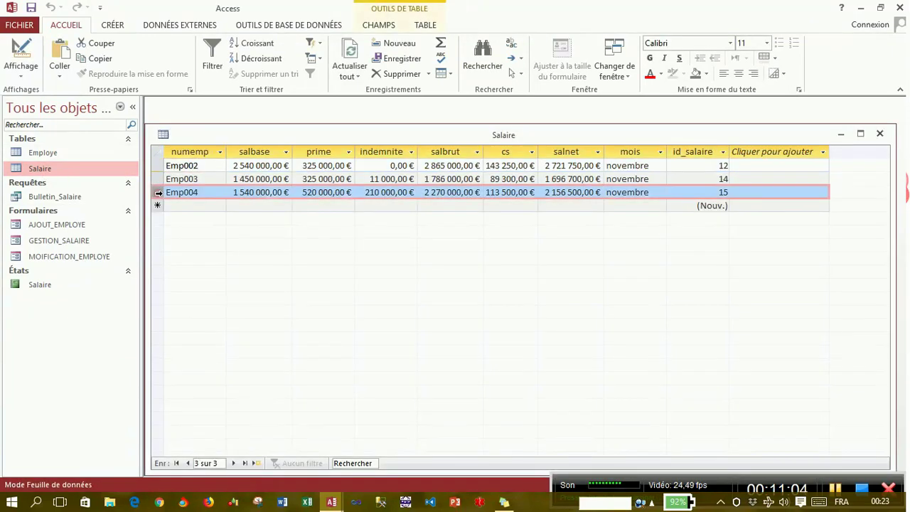
left_click(659, 192)
double_click(658, 190)
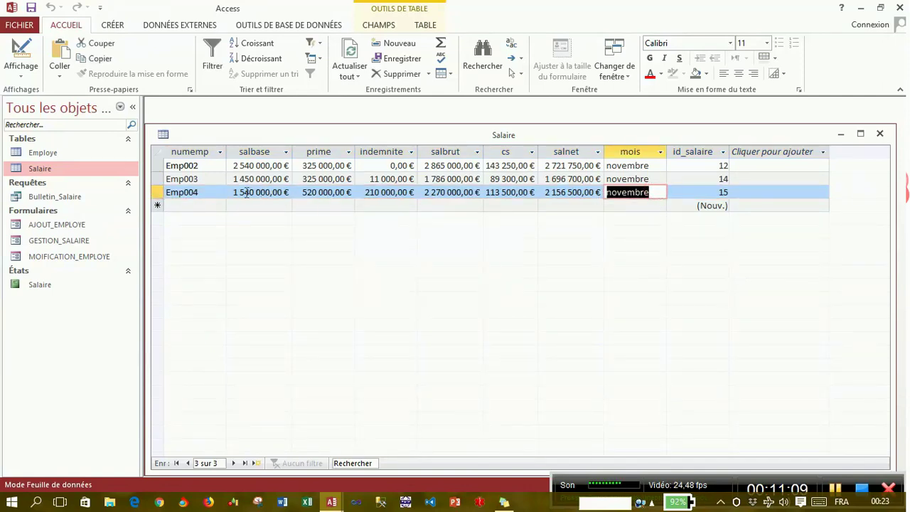
left_click_drag(234, 192, 265, 192)
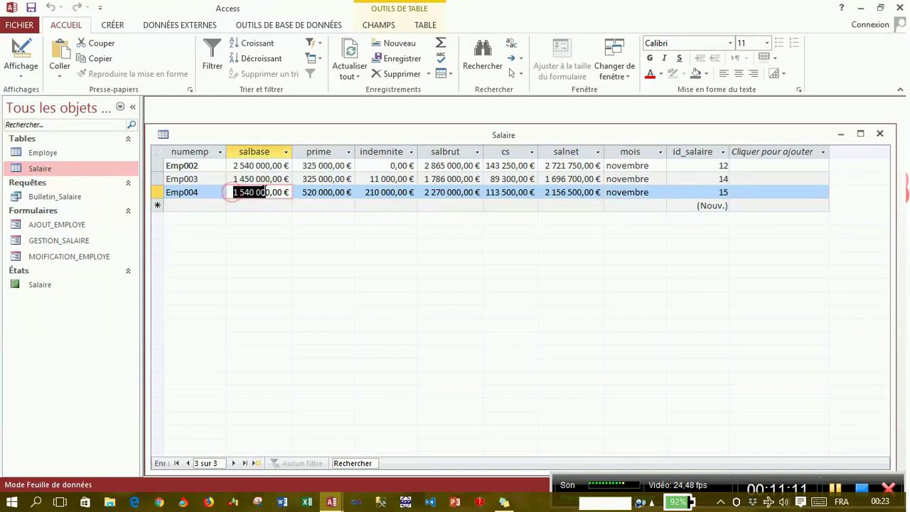
left_click(881, 133)
Switch to the VBA code editor, then back to the Access database window.
mouse_move(334, 501)
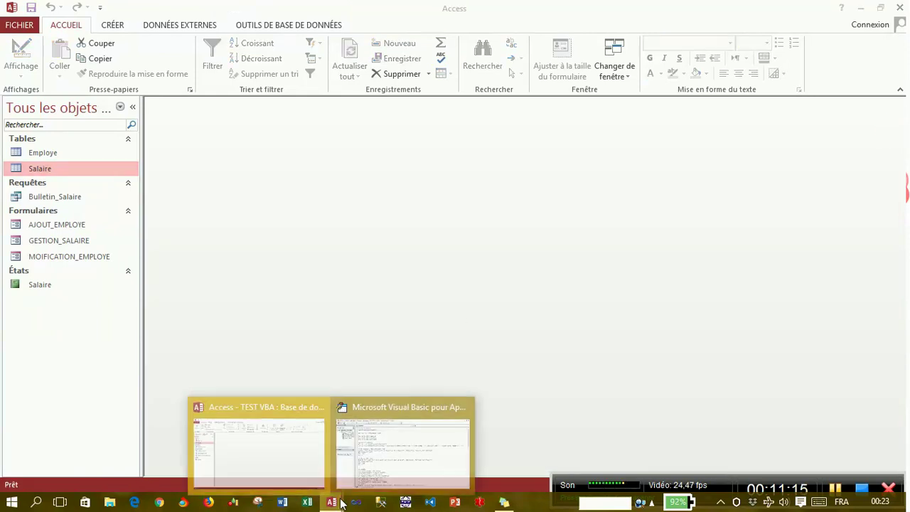
left_click(368, 474)
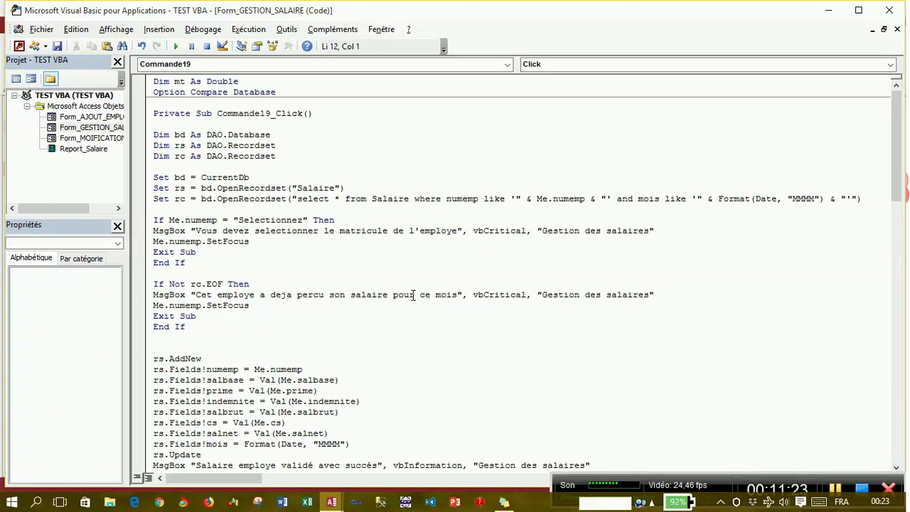
mouse_move(332, 501)
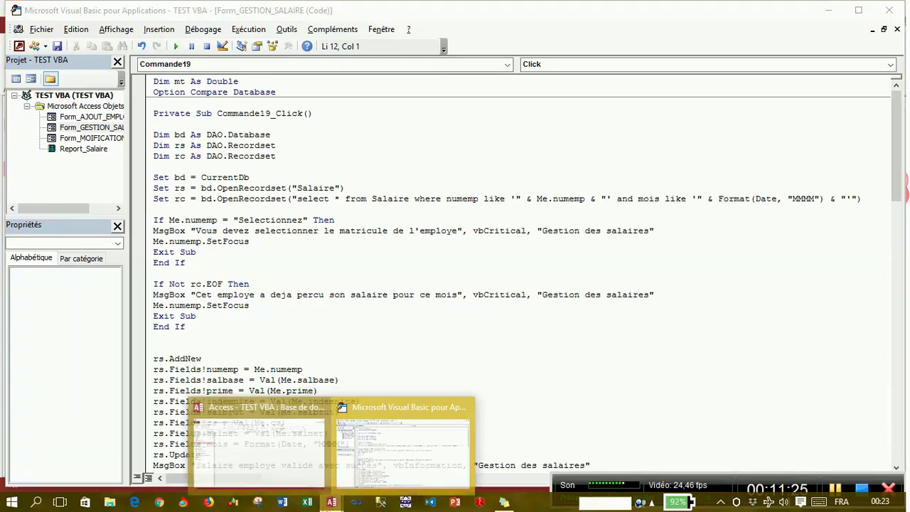
left_click(263, 467)
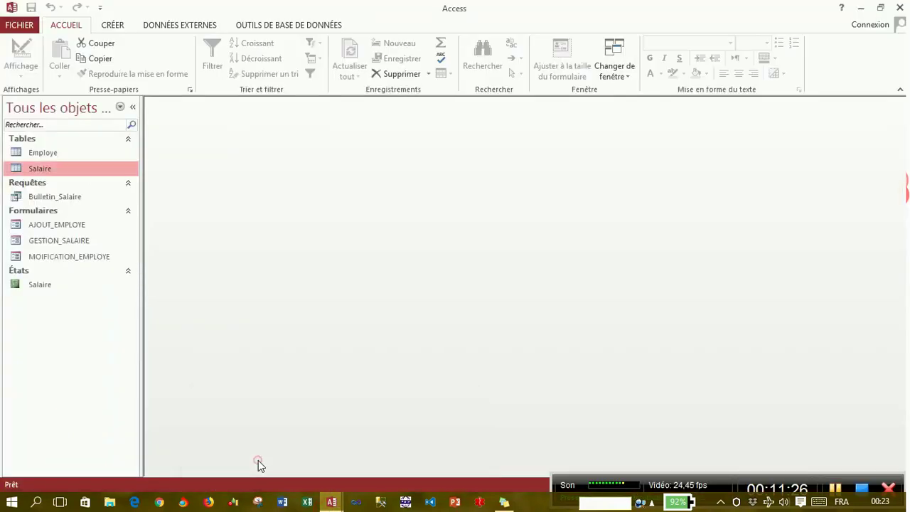
Check the Salaire table's records, open the GESTION_SALAIRE form, then reopen Salaire.
double_click(57, 171)
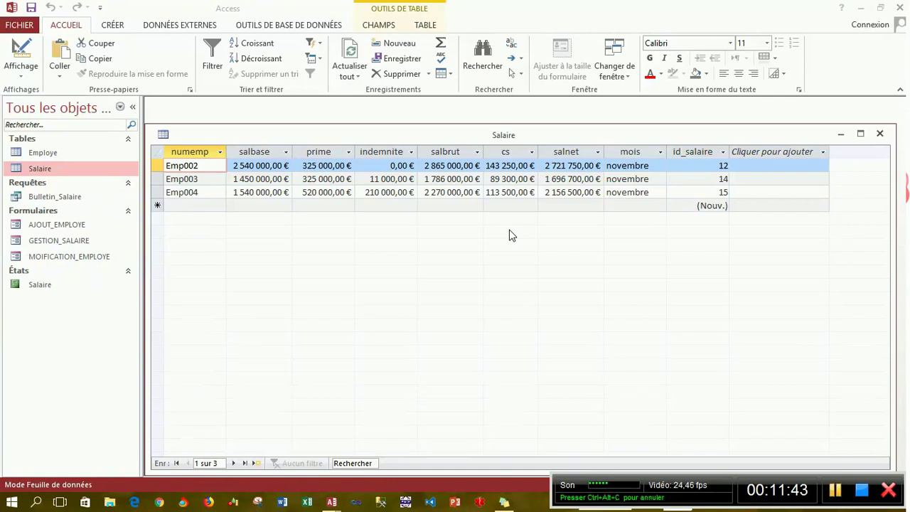
left_click(880, 134)
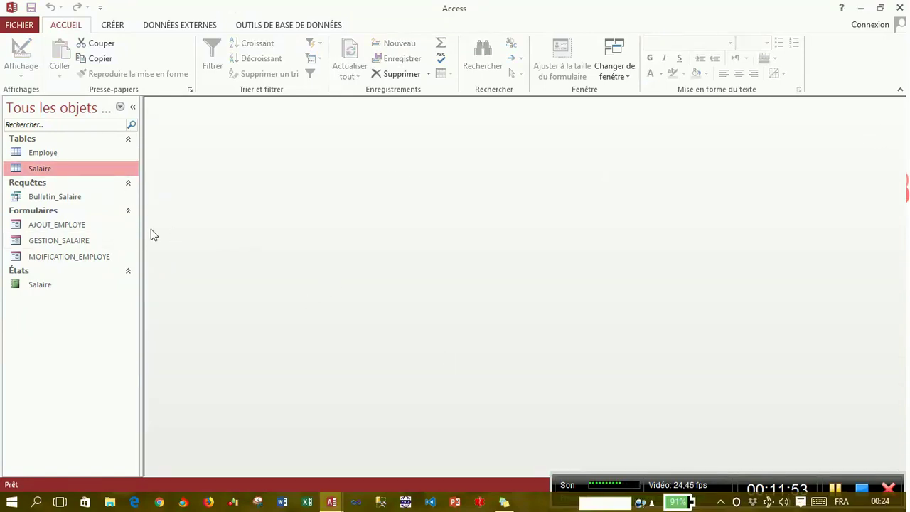
double_click(100, 245)
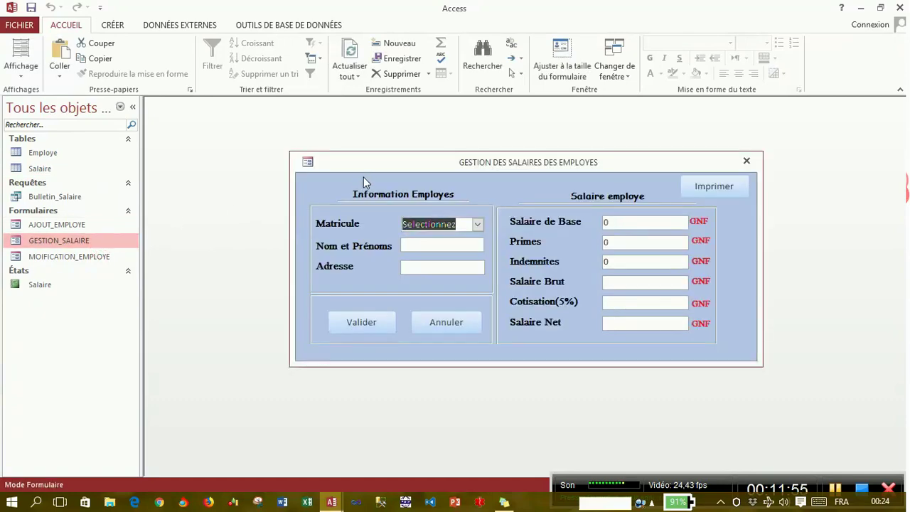
double_click(83, 169)
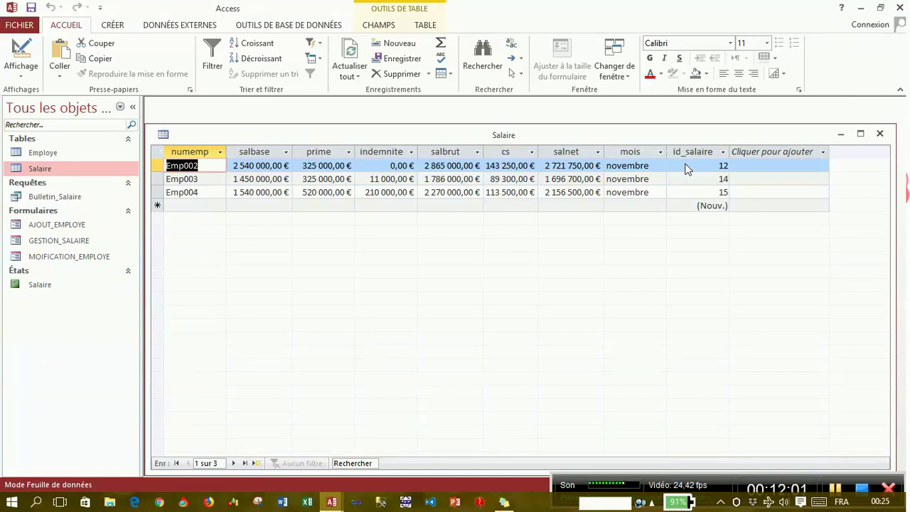
Back on the form, pick Emp004, enter base 1 780 000 and bonus 360 000, and validate.
left_click(880, 134)
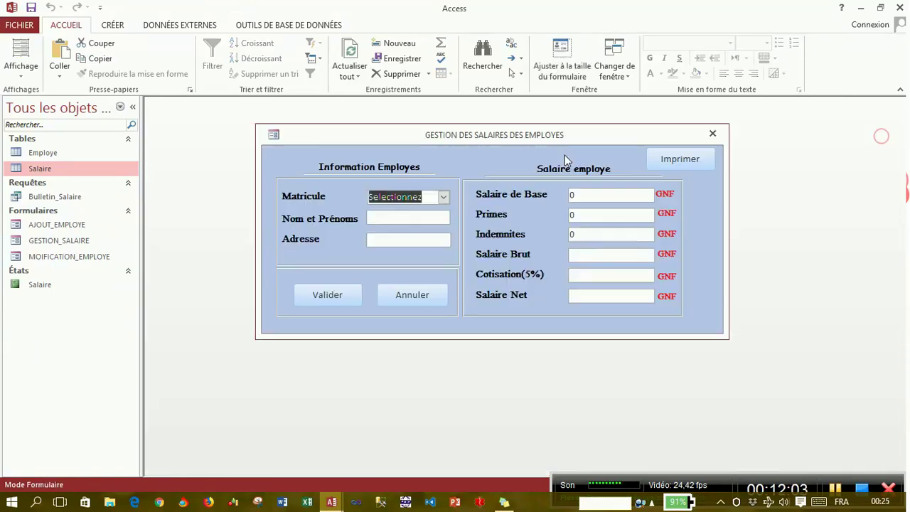
left_click(444, 198)
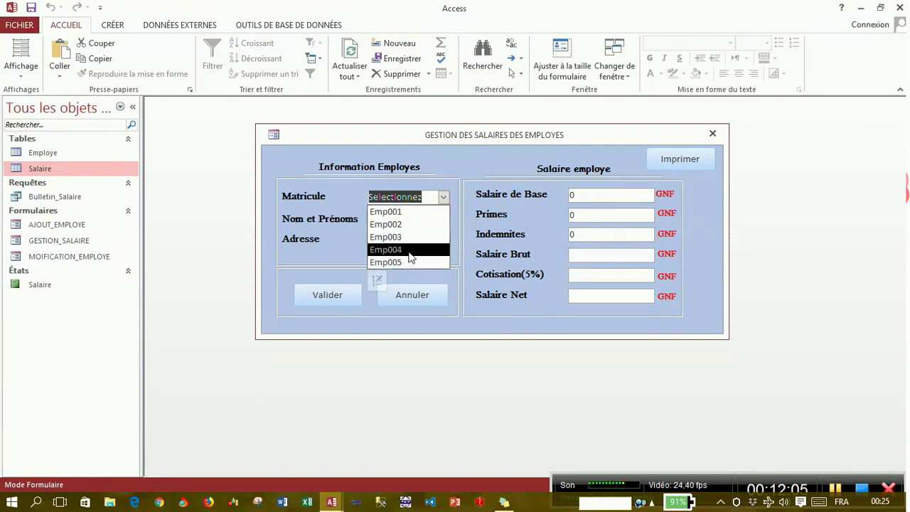
left_click(411, 251)
left_click(630, 197)
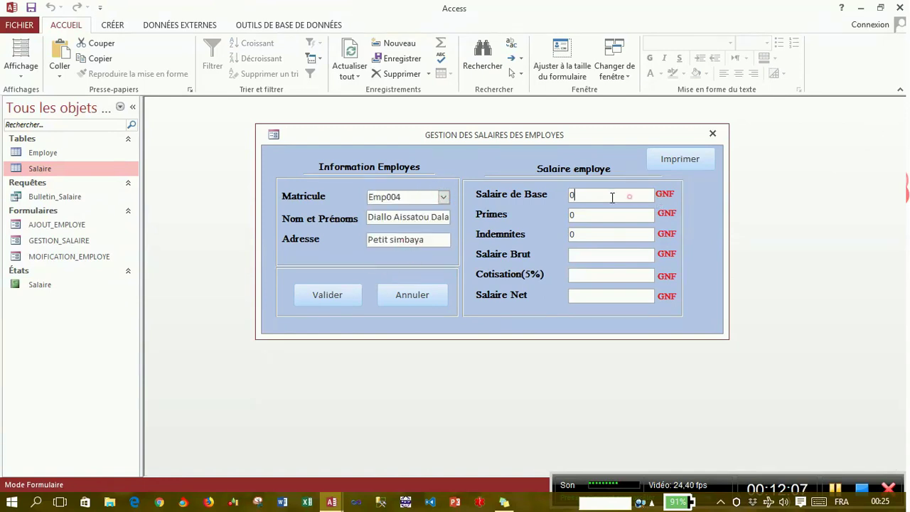
type("1 ")
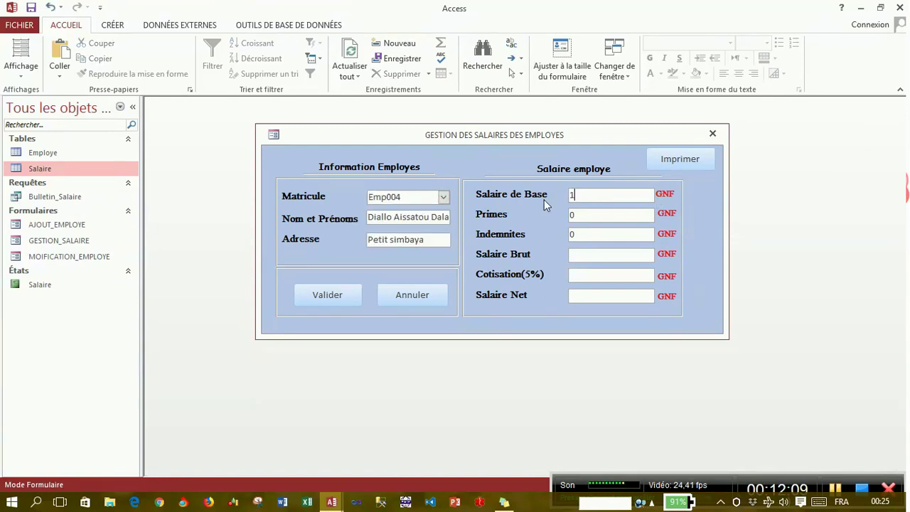
type("780 ")
type("000")
key("Tab")
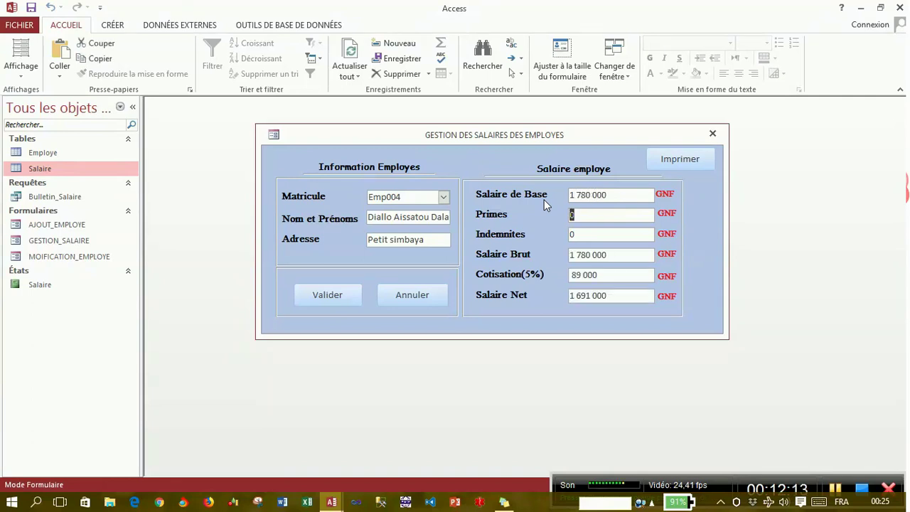
type("360 0")
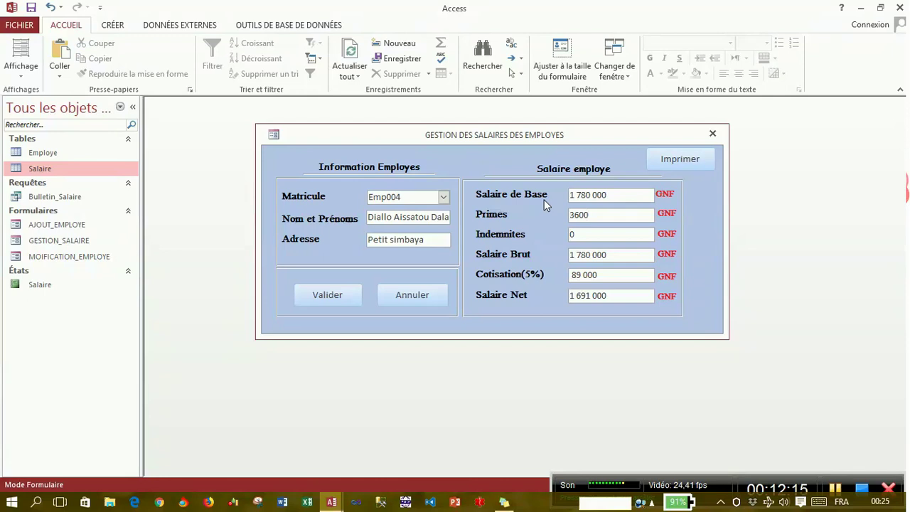
type("00")
key("Tab")
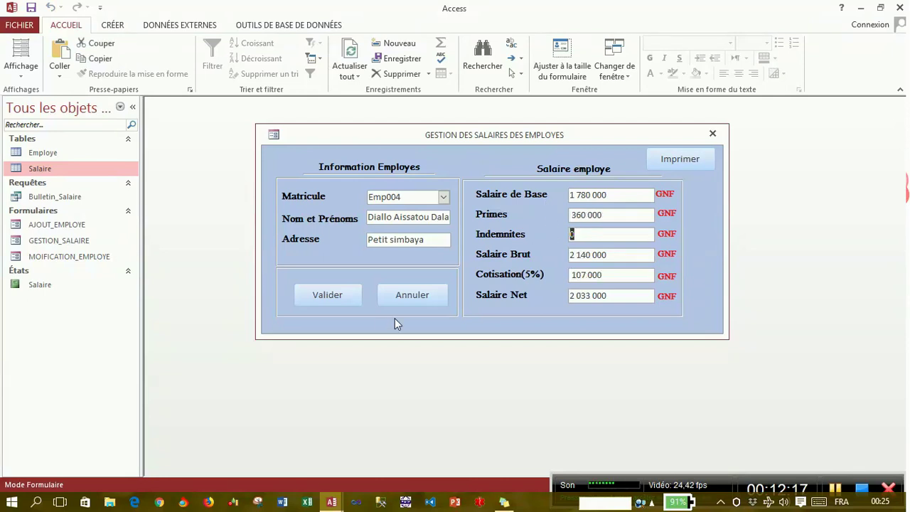
left_click(331, 301)
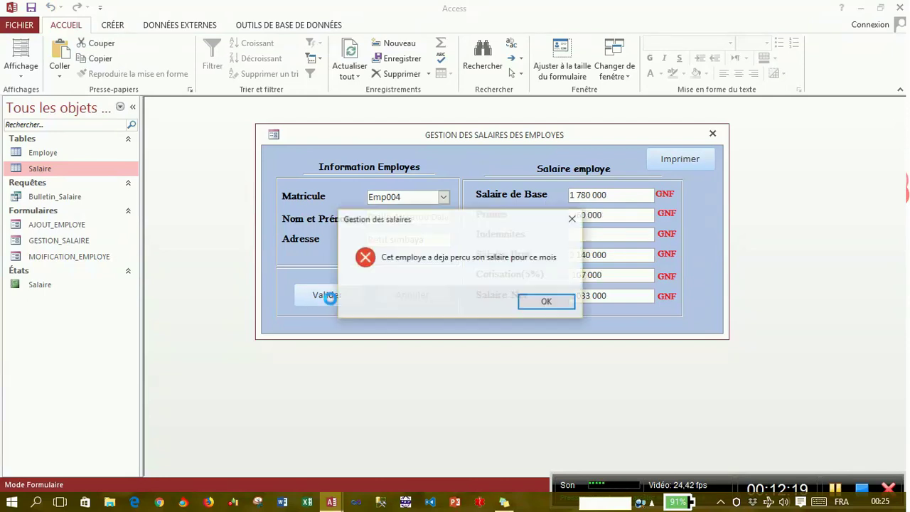
Move the already-paid warning for Emp004 aside and dismiss it.
left_click_drag(443, 224, 493, 186)
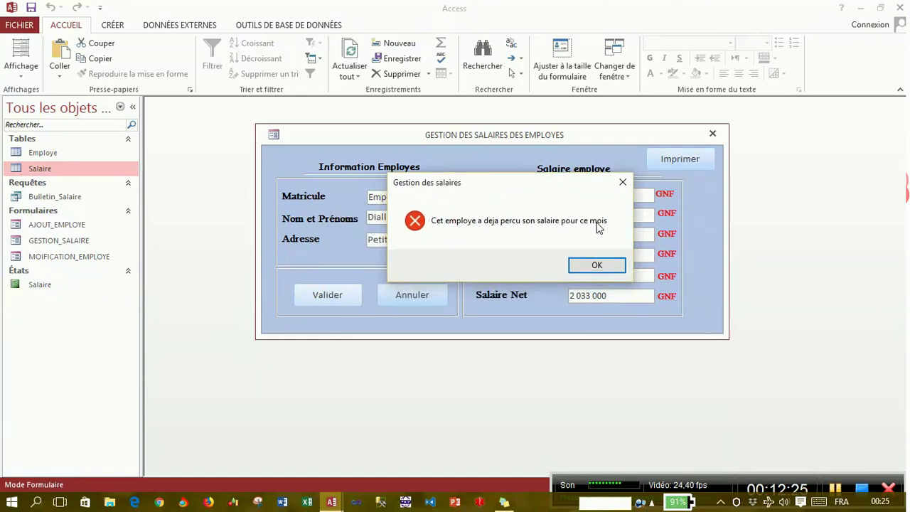
left_click(597, 266)
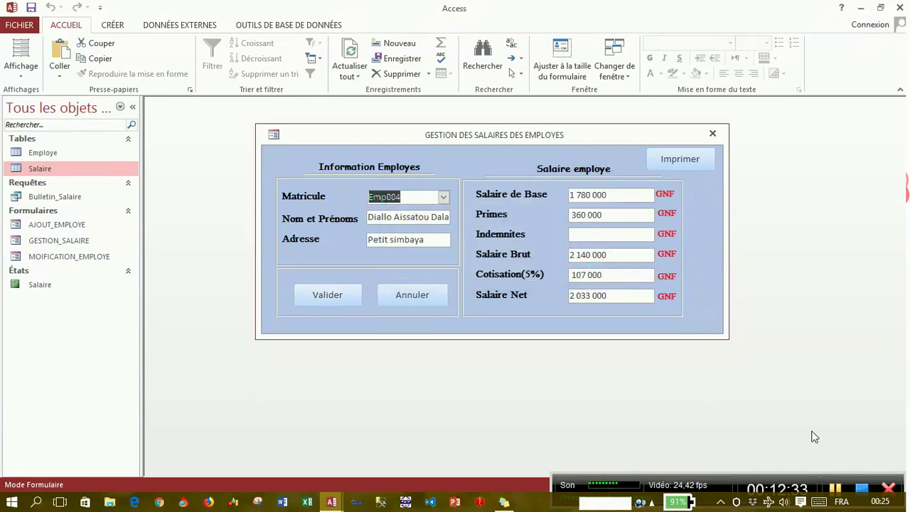
left_click(843, 490)
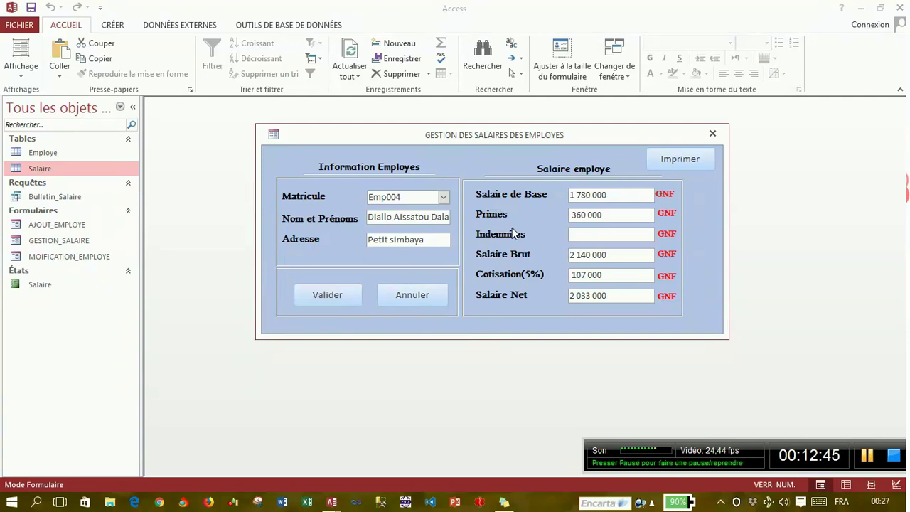
Retry validating, dismiss the repeated already-paid warning, and close the salary management form.
left_click(322, 304)
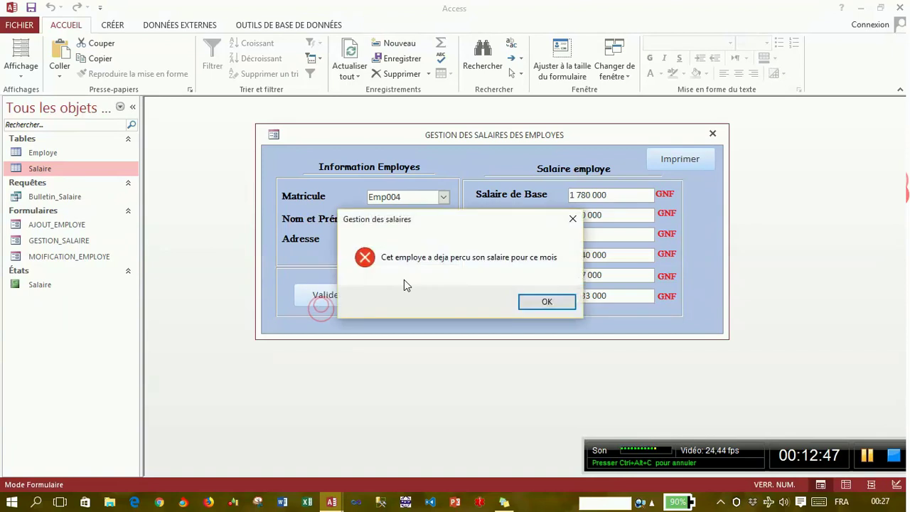
left_click_drag(457, 225, 498, 176)
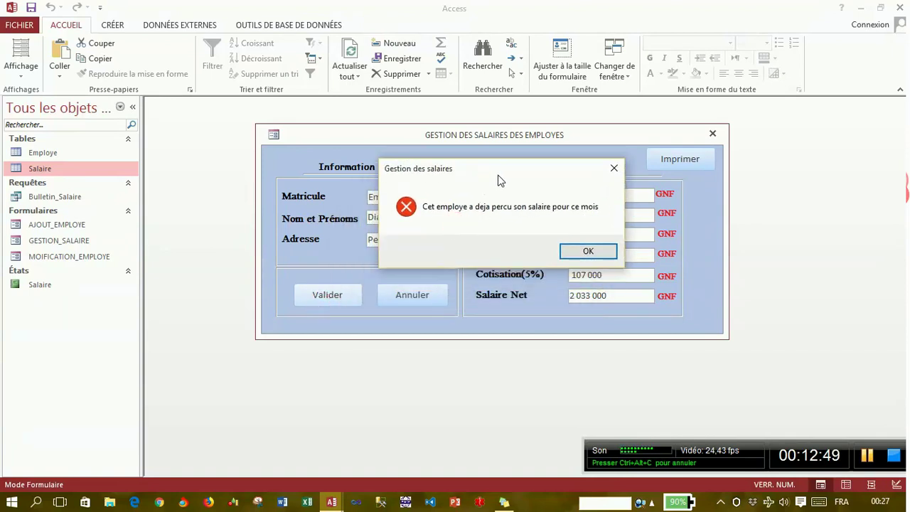
left_click(588, 251)
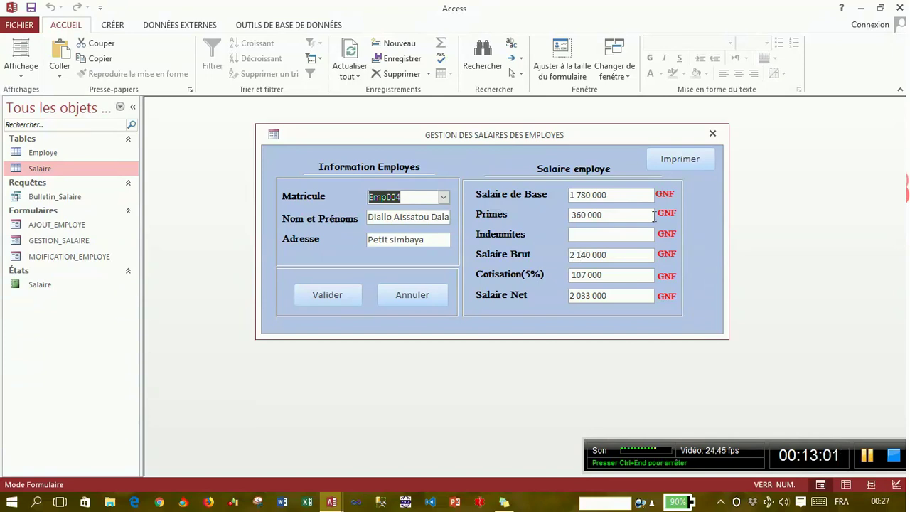
left_click(710, 135)
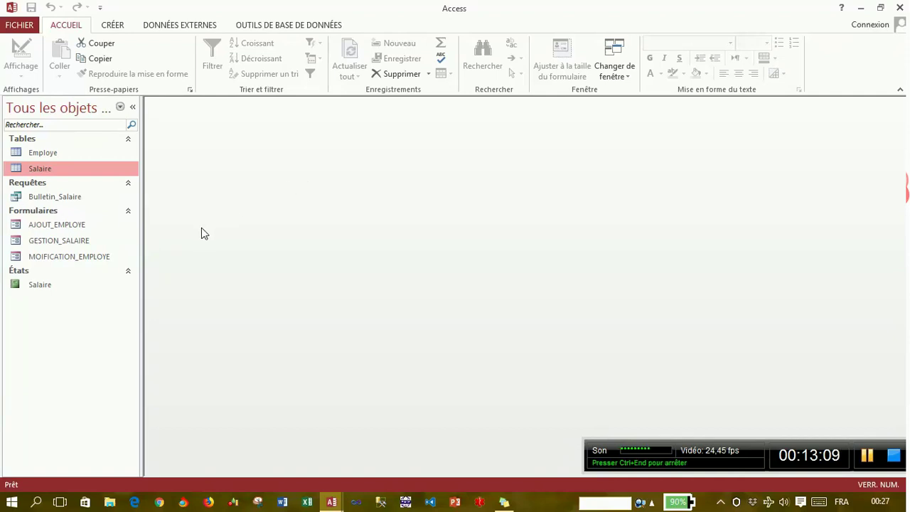
Select the Bulletin_Salaire query in the navigation pane and bring up its shortcut options.
left_click(88, 199)
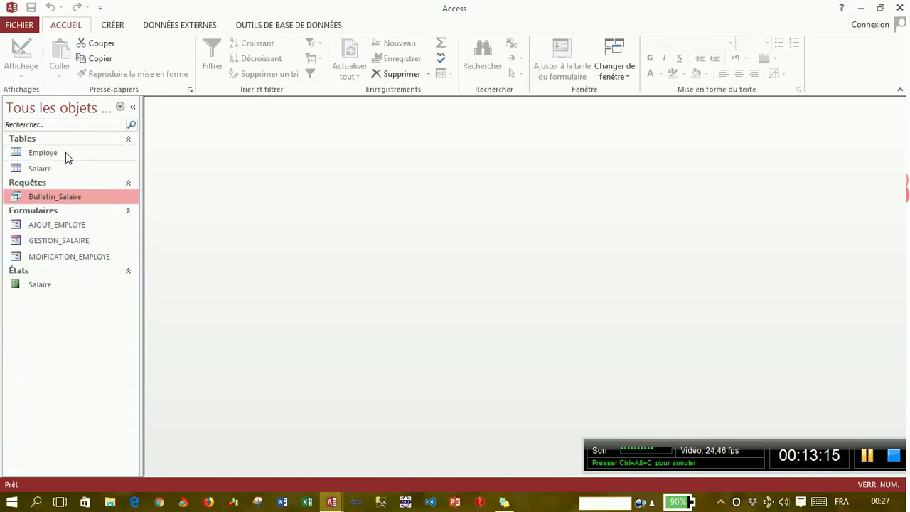
right_click(85, 198)
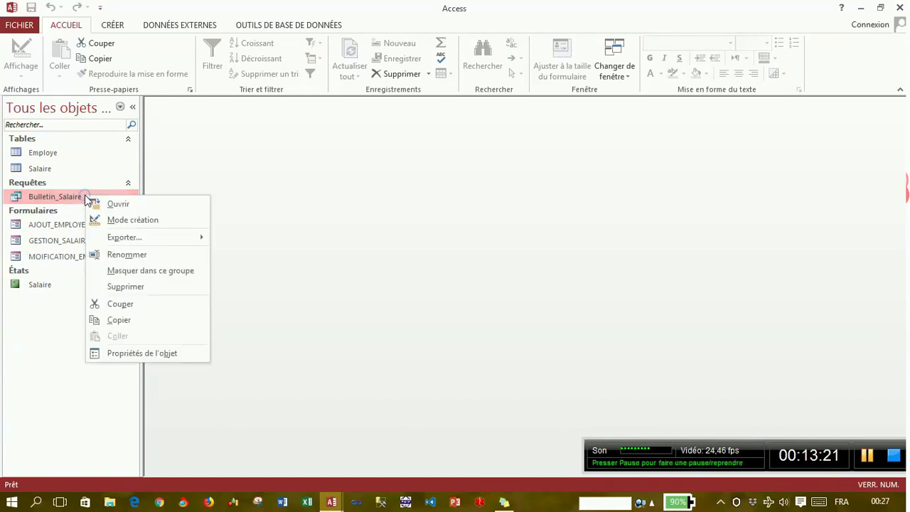
Open Bulletin_Salaire in Design view, hide the property sheet and arrange the field lists.
left_click(115, 222)
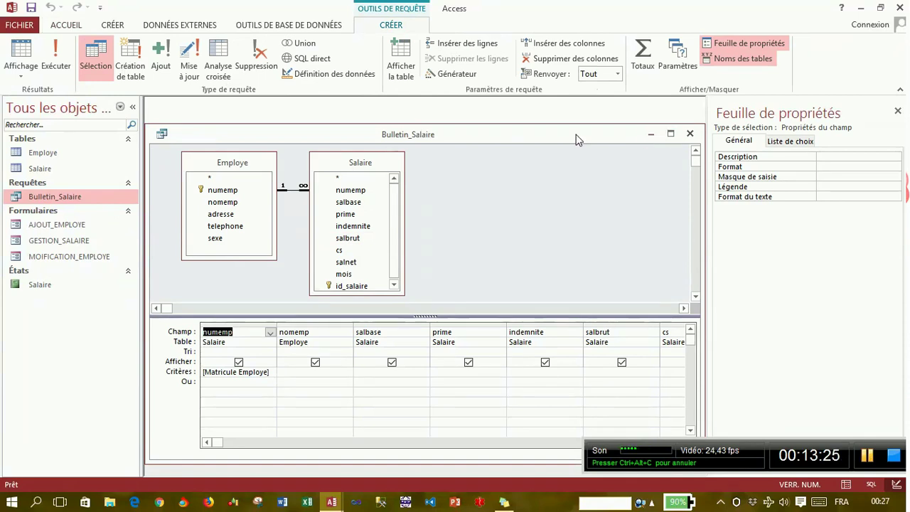
mouse_move(575, 134)
left_mouse_down()
mouse_move(619, 107)
mouse_move(588, 119)
left_mouse_up()
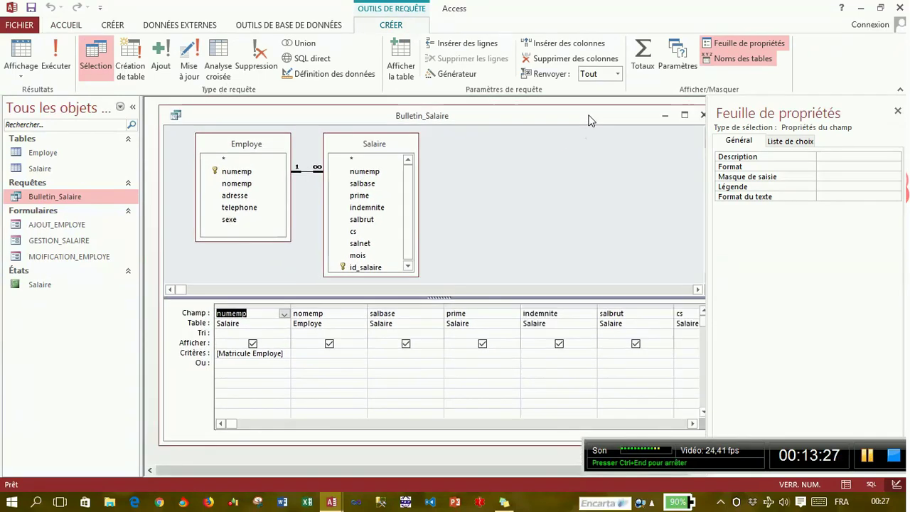
left_click(898, 111)
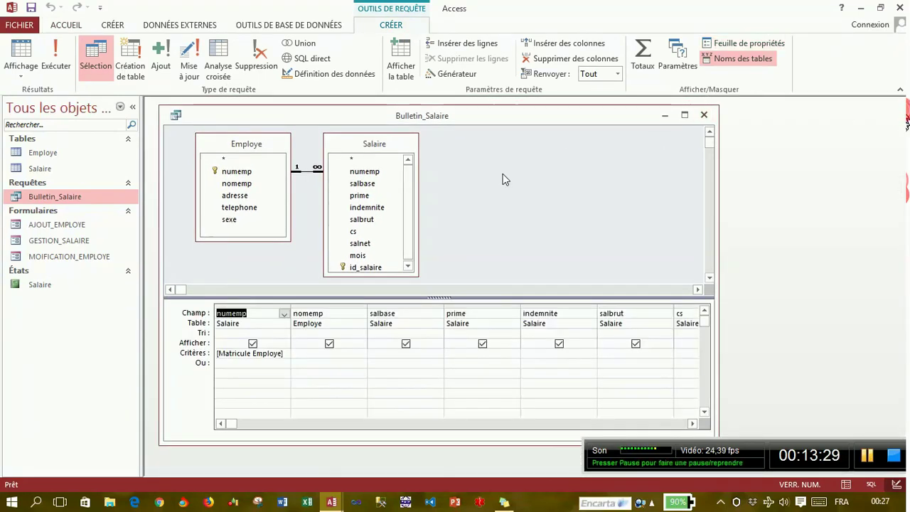
left_click_drag(346, 149, 384, 153)
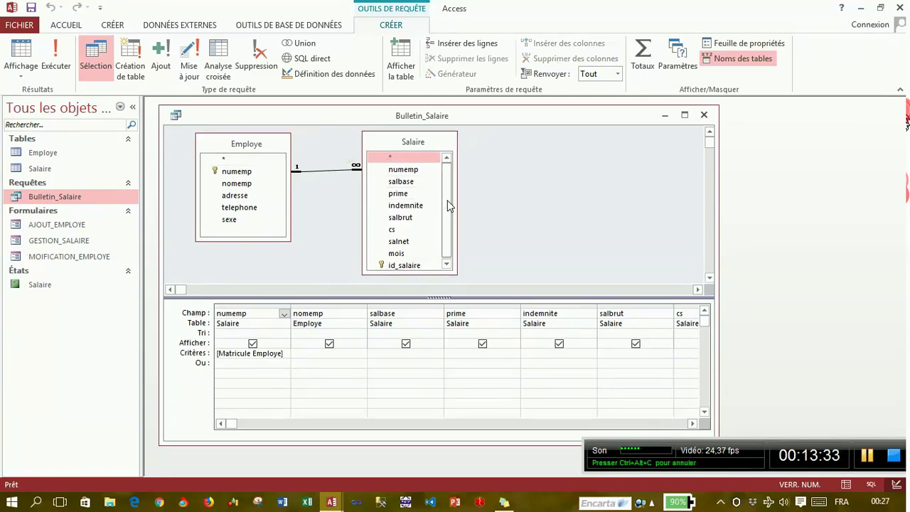
left_click_drag(449, 203, 452, 220)
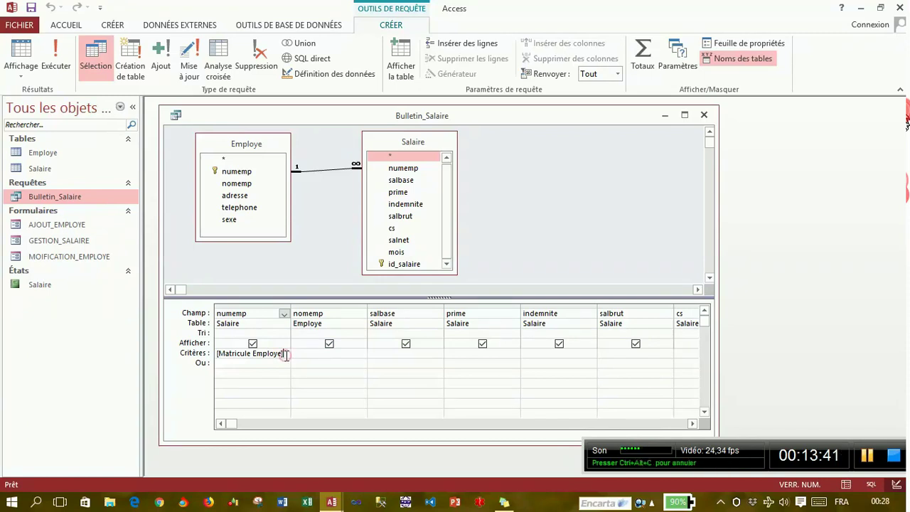
Review the criteria: [Matricule Employe] on numemp and [Pour quel mois] on mois.
left_click_drag(284, 354, 217, 358)
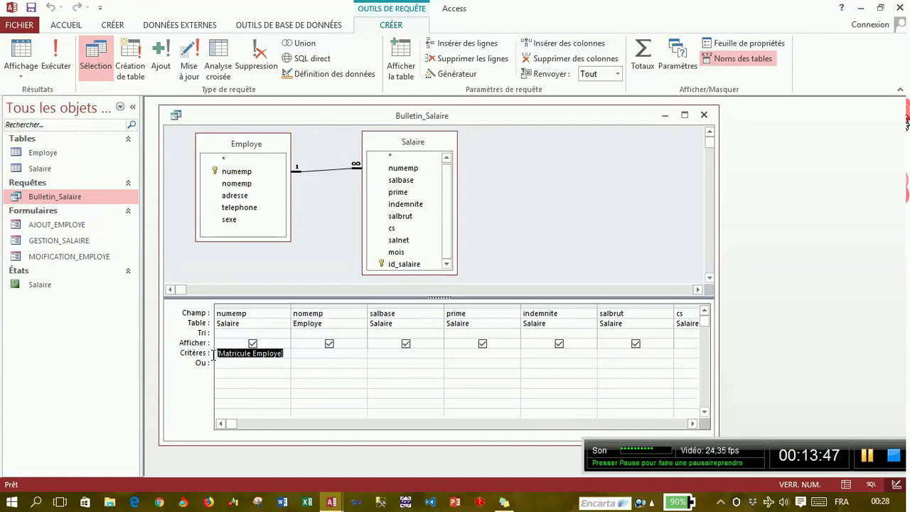
left_click(287, 354)
key("F2")
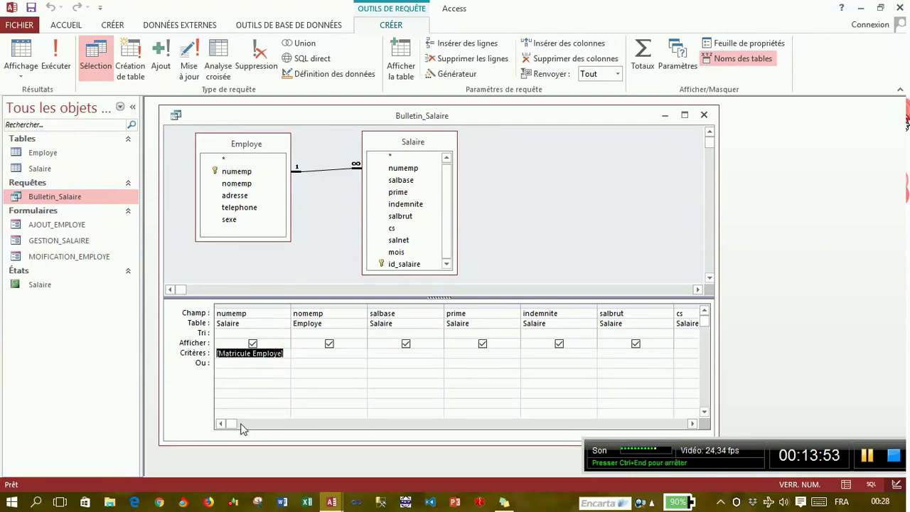
left_click_drag(233, 422, 282, 427)
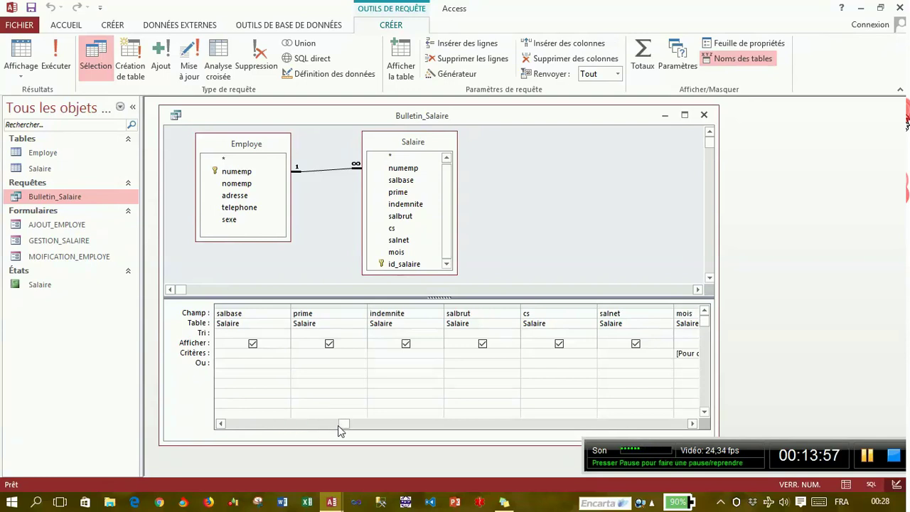
left_click(342, 424)
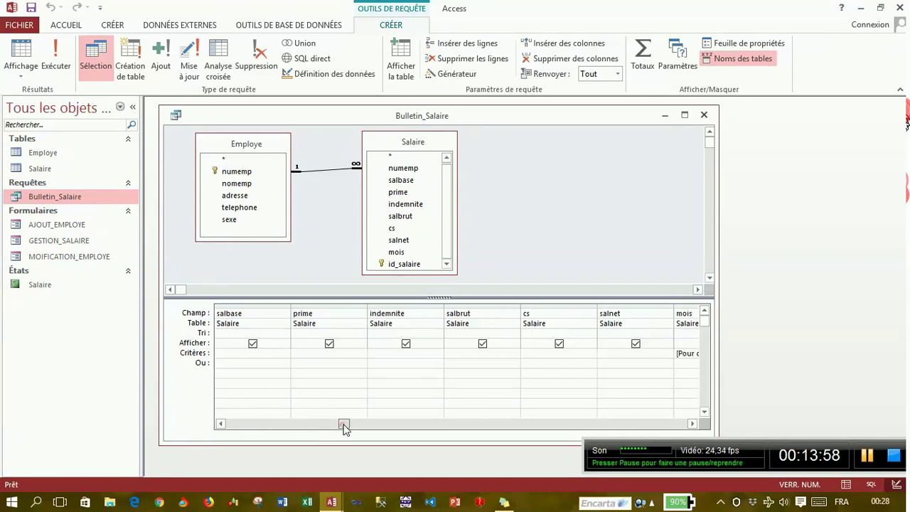
left_click(427, 425)
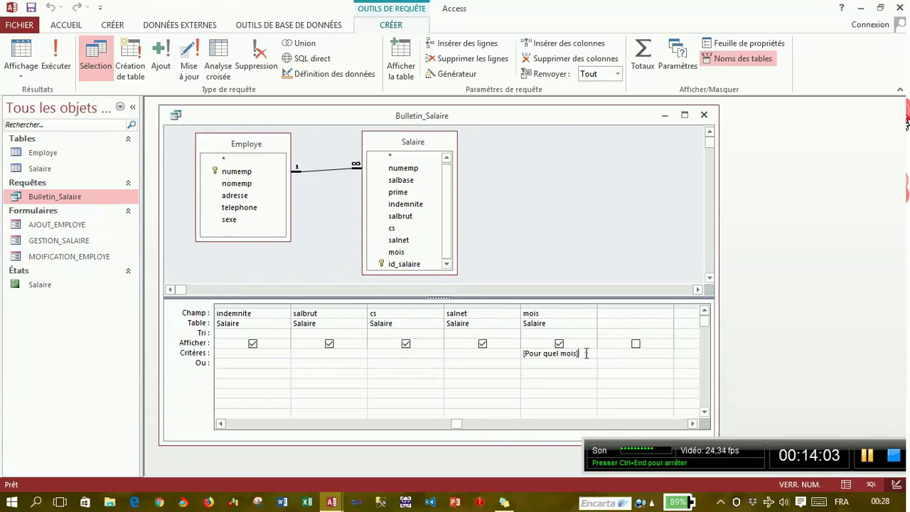
left_click_drag(587, 353, 518, 354)
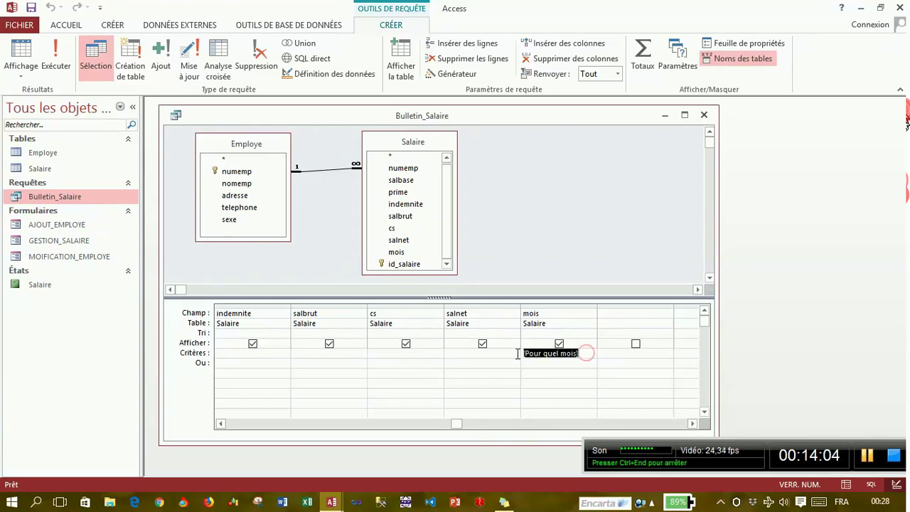
left_click(585, 354)
left_click_drag(454, 423, 246, 411)
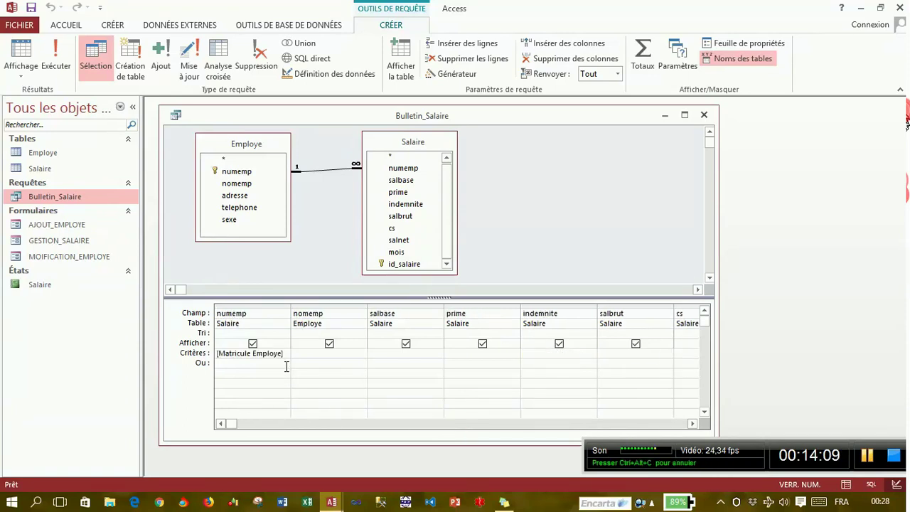
left_click_drag(286, 354, 213, 356)
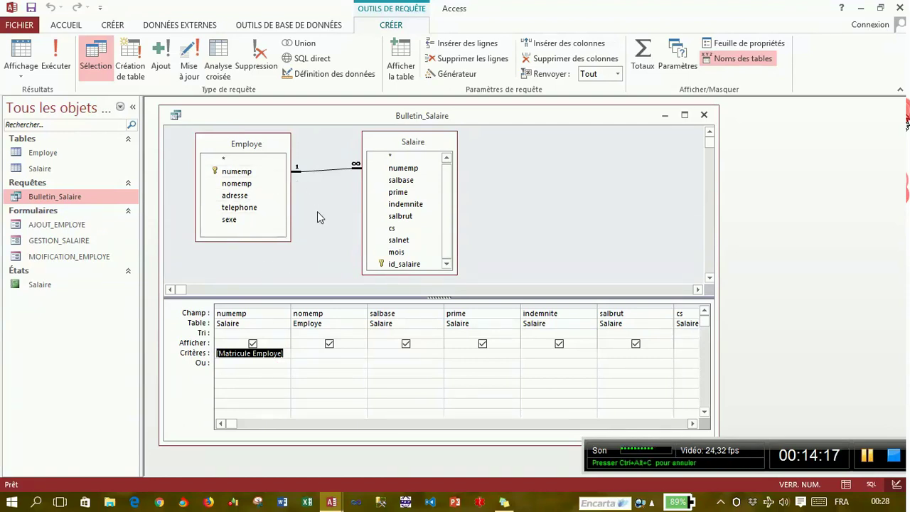
left_click(283, 355)
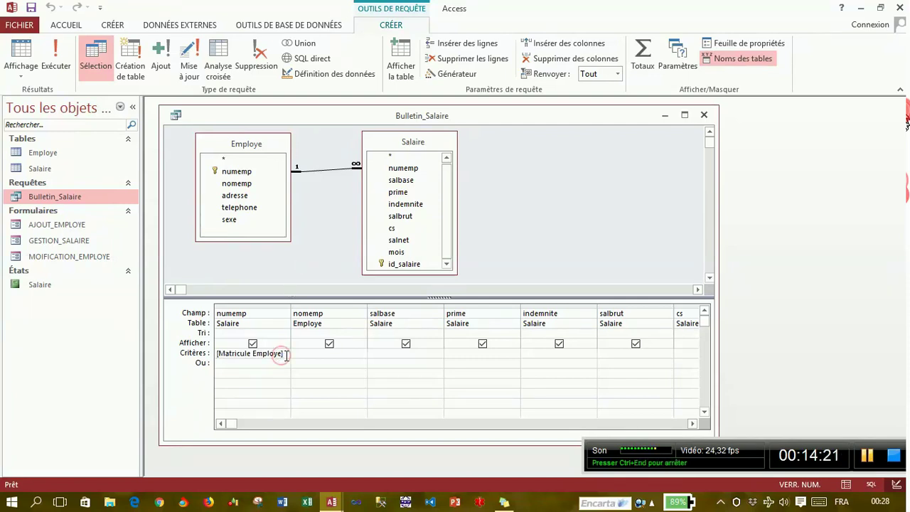
left_click_drag(285, 353, 208, 353)
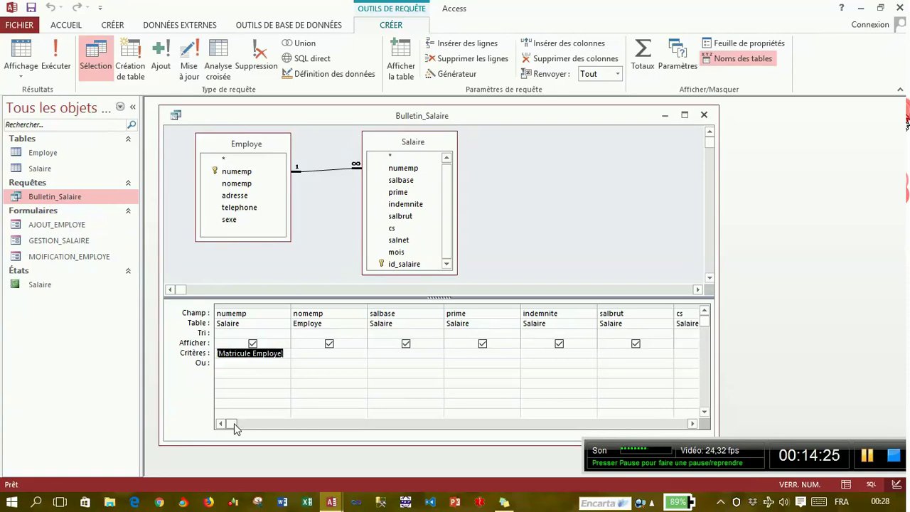
left_click_drag(234, 424, 436, 435)
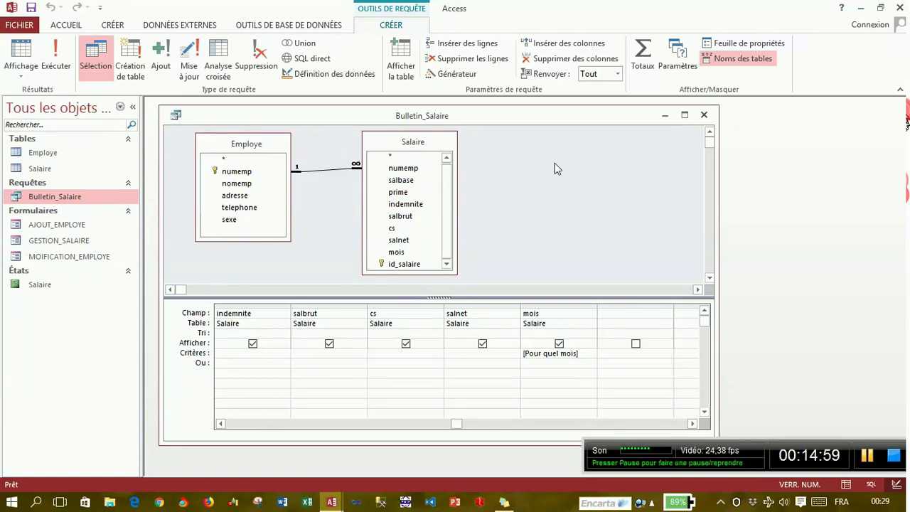
Close the Bulletin_Salaire query saving its changes, then select the Salaire report.
left_click(703, 116)
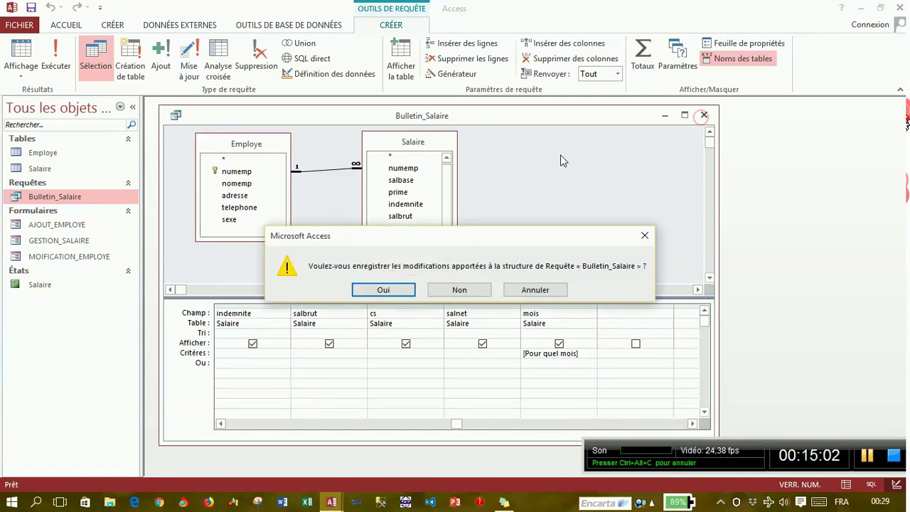
left_click(381, 292)
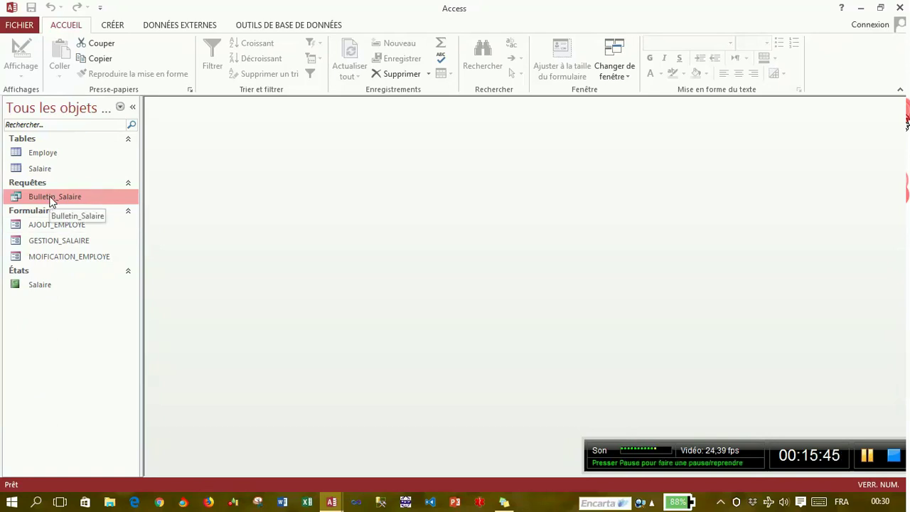
left_click(37, 289)
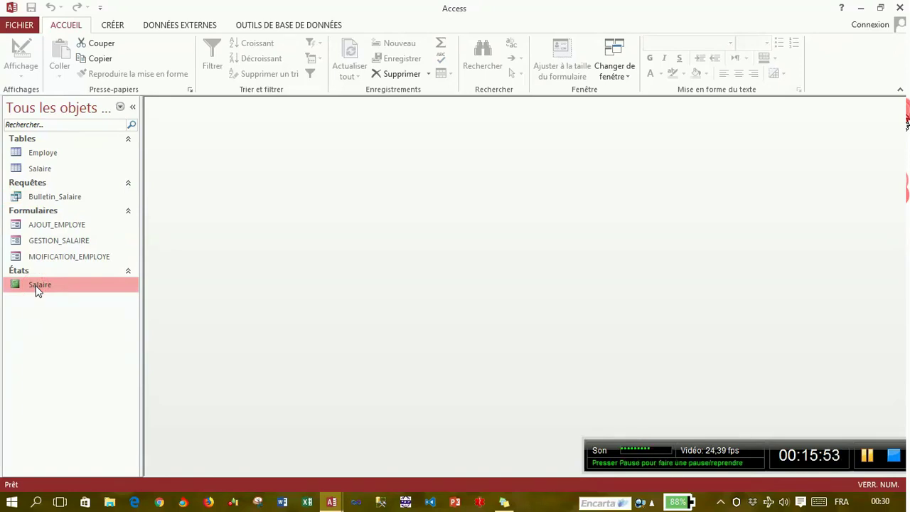
Open the Salaire report in Design view and check its Bulletin_Salaire data source in the property sheet.
right_click(38, 290)
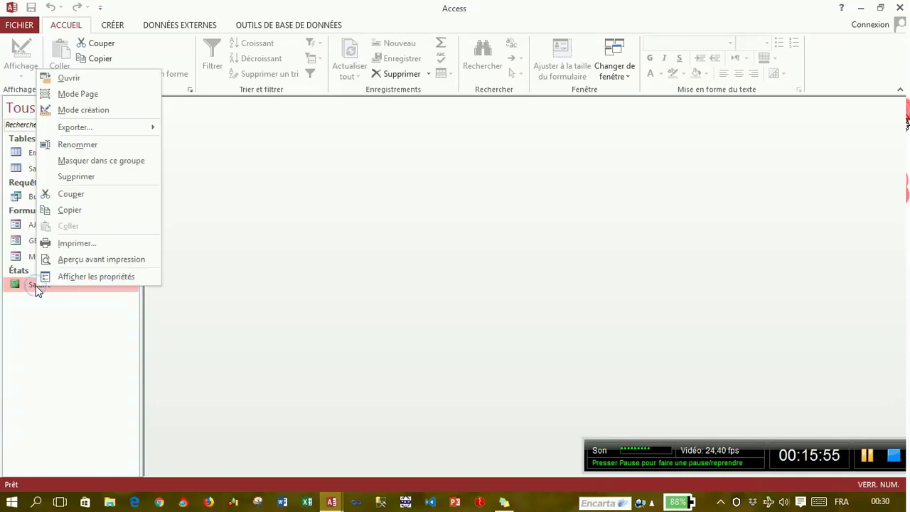
left_click(124, 111)
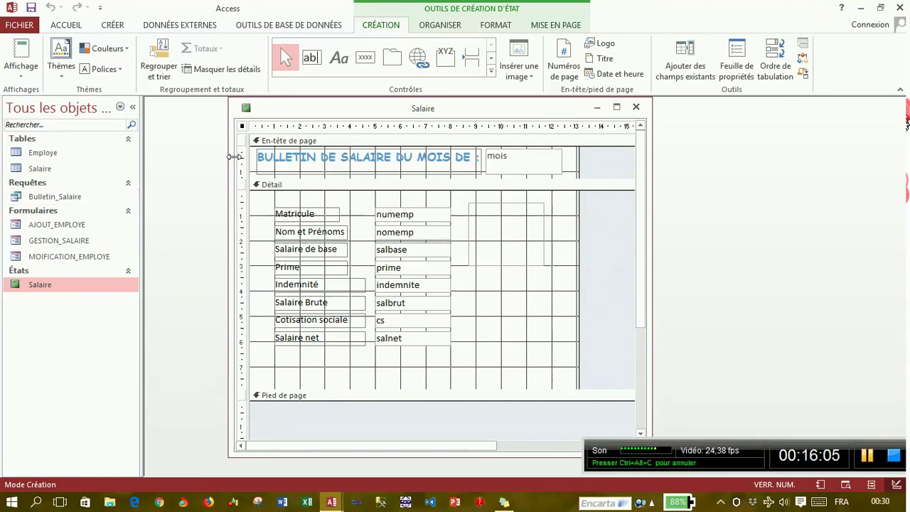
left_click(735, 71)
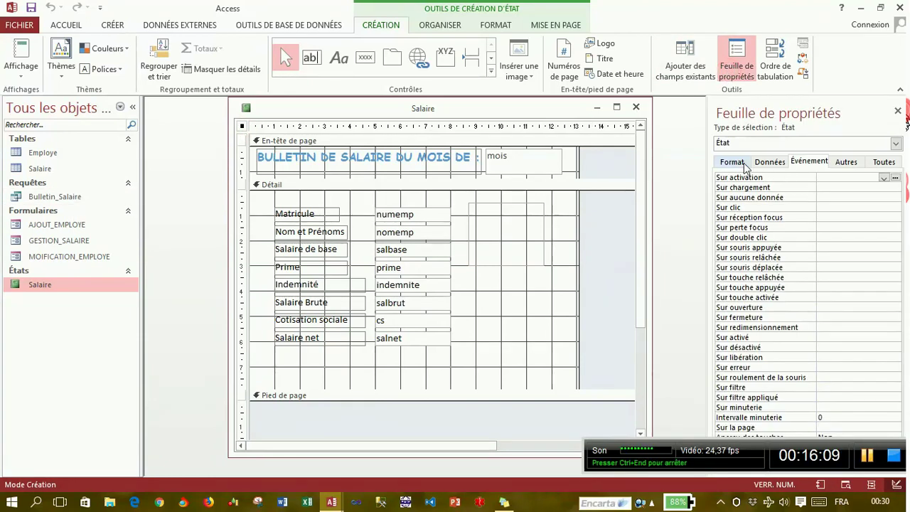
left_click(742, 163)
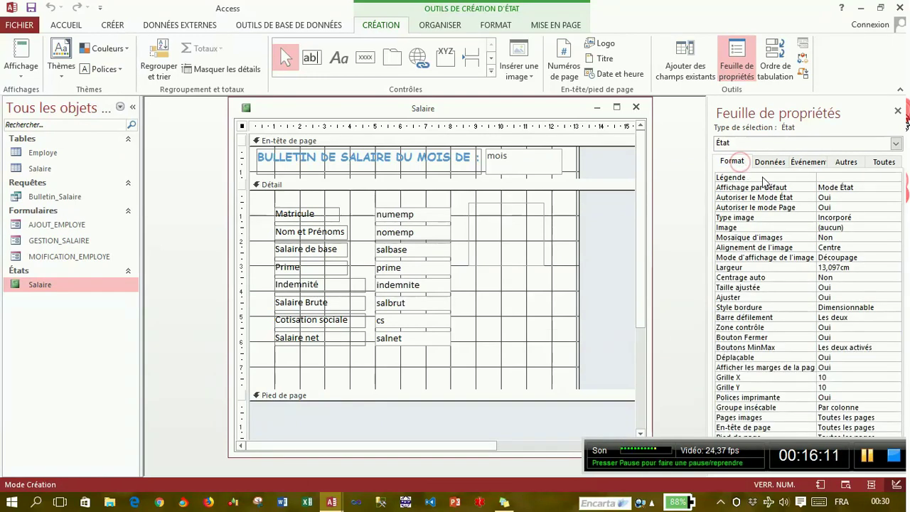
left_click(767, 164)
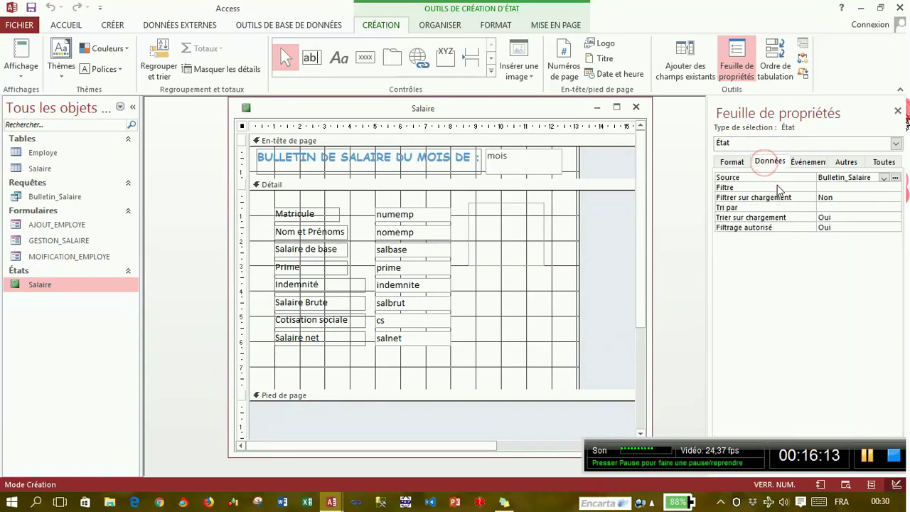
left_click(786, 176)
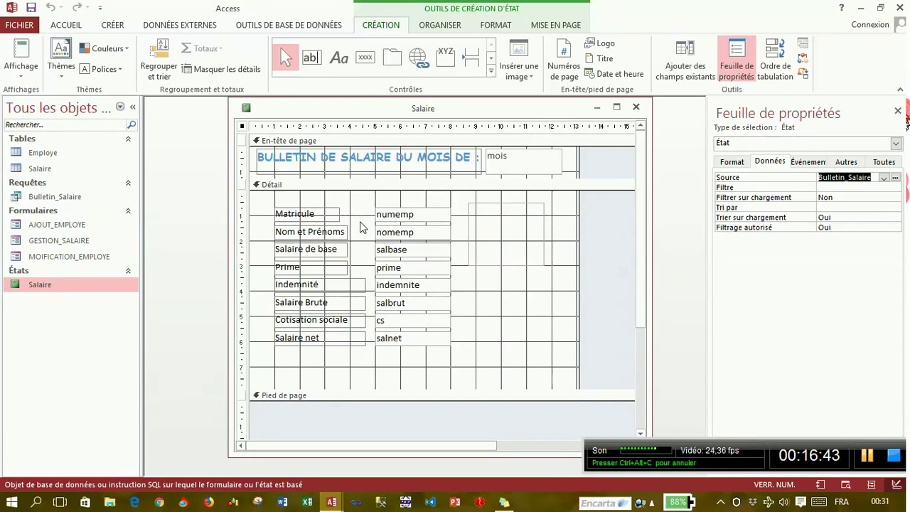
Select the report's photo image control to show its properties, with an empty control source.
left_click(512, 240)
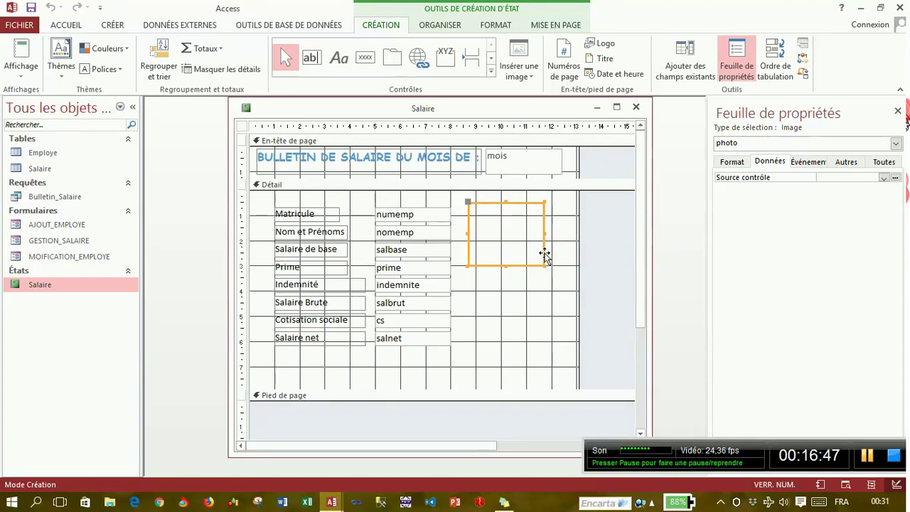
left_click(490, 61)
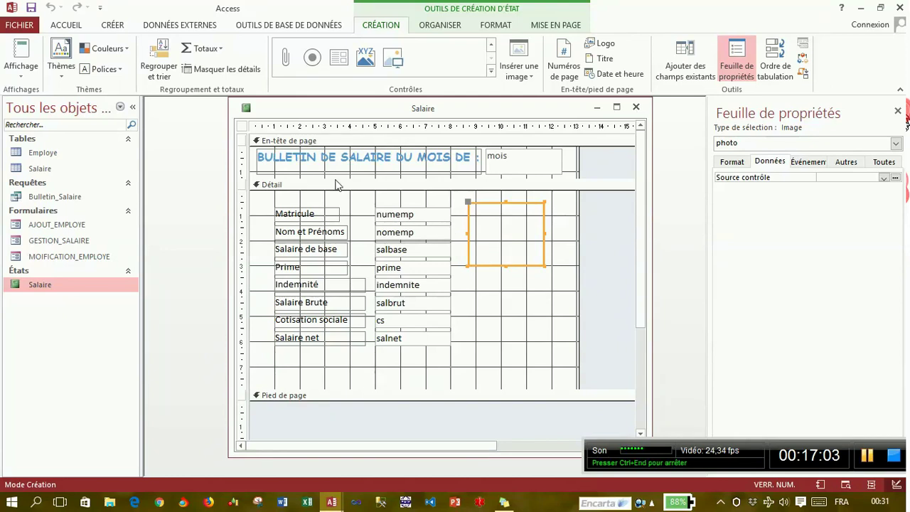
left_click(283, 178)
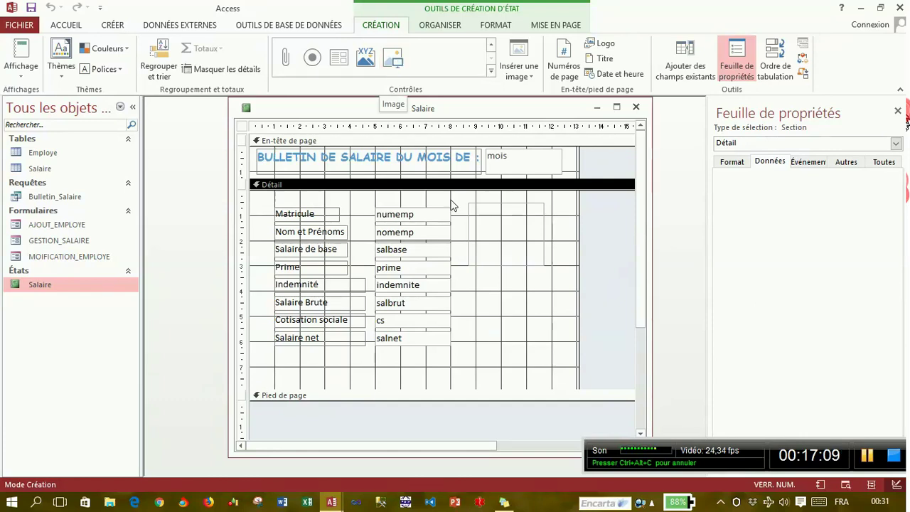
left_click(495, 222)
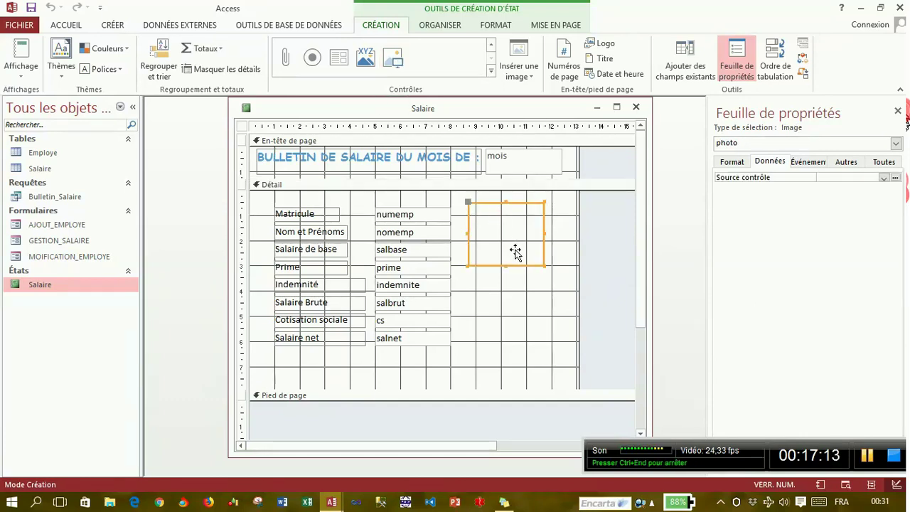
Review the photo frame's Format properties, keeping display mode Échelle and background Transparent.
left_click(731, 162)
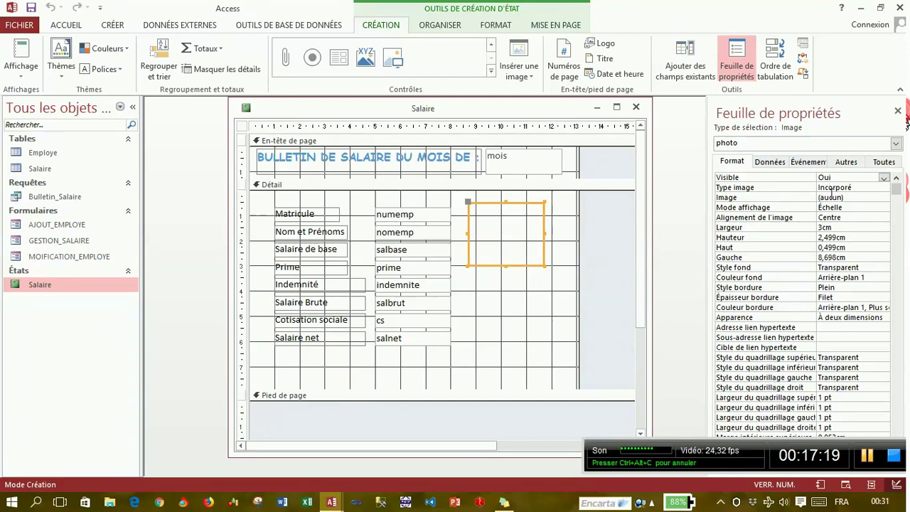
left_click(850, 207)
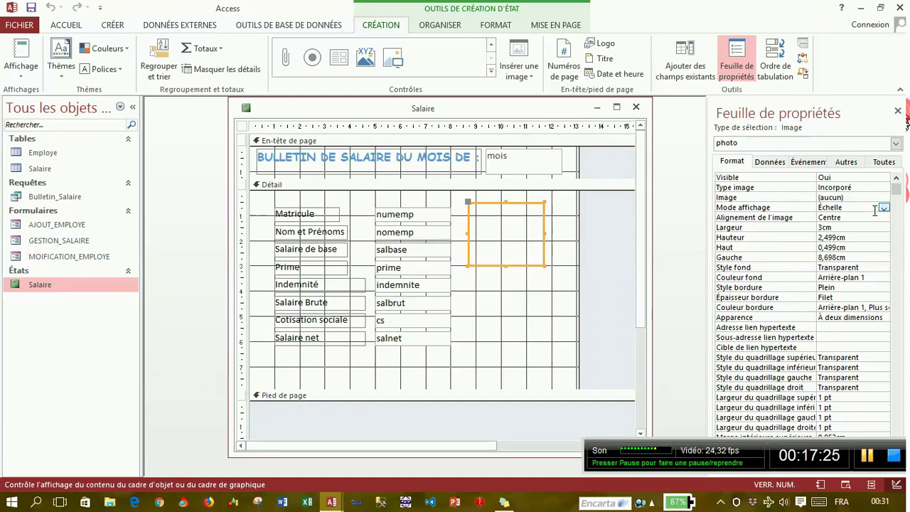
left_click(882, 208)
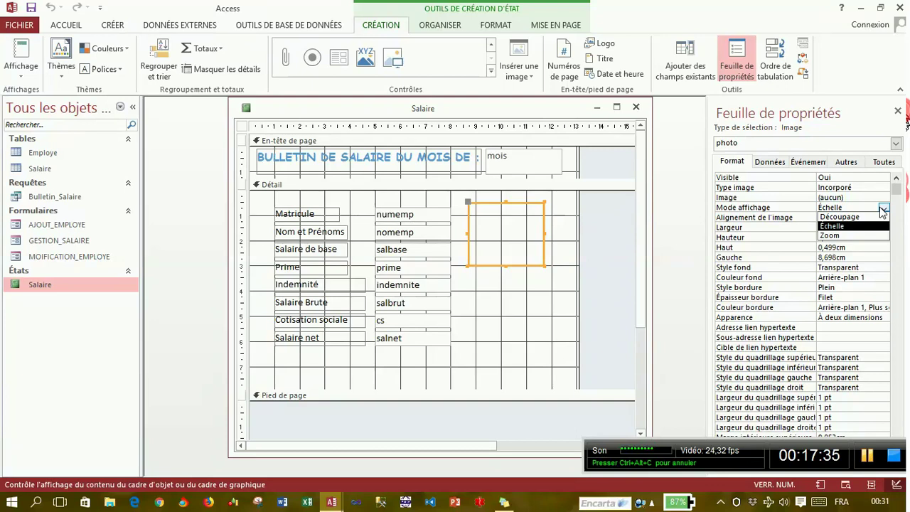
left_click(883, 208)
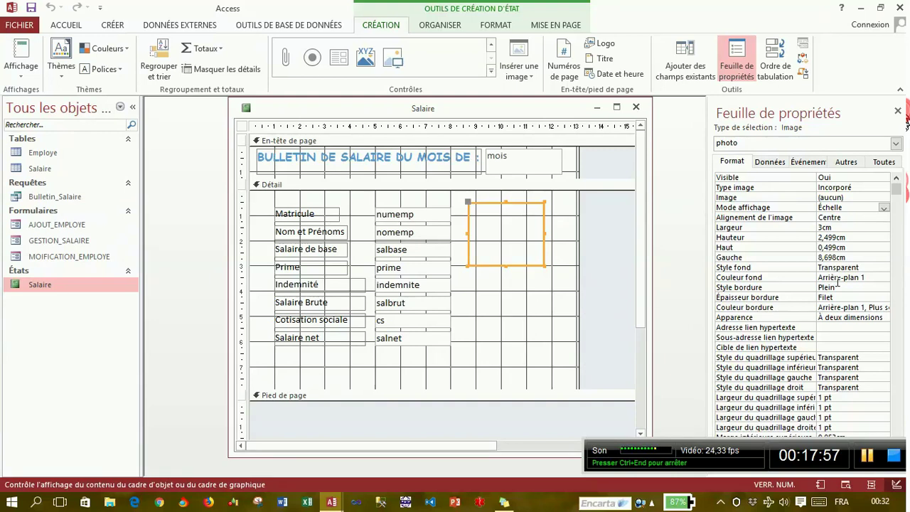
left_click(772, 268)
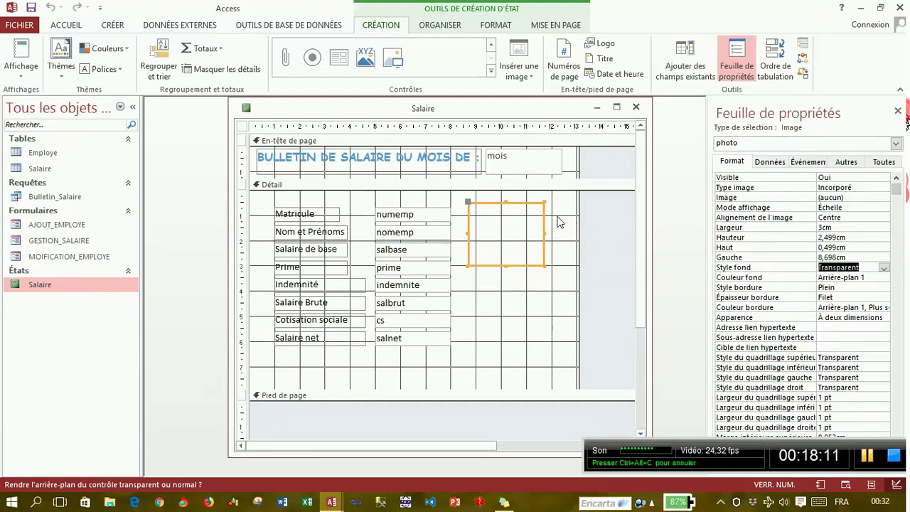
left_click(758, 207)
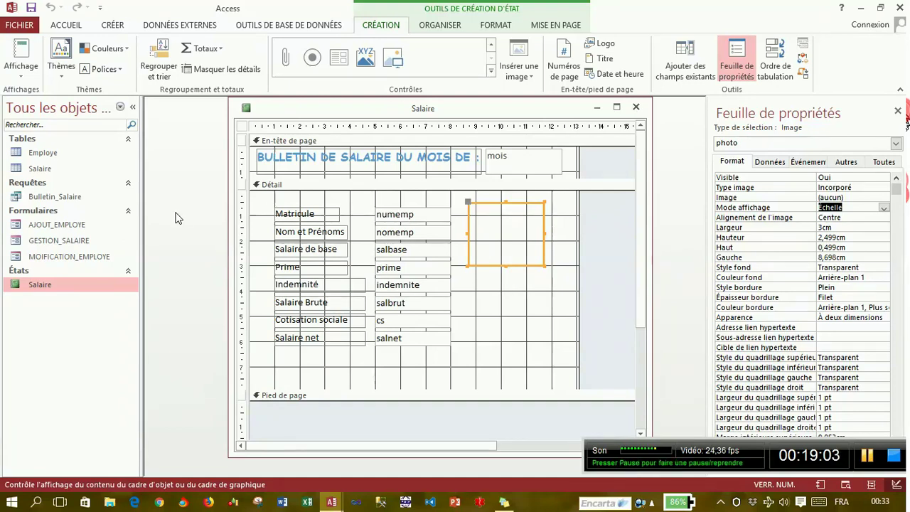
left_click(53, 170)
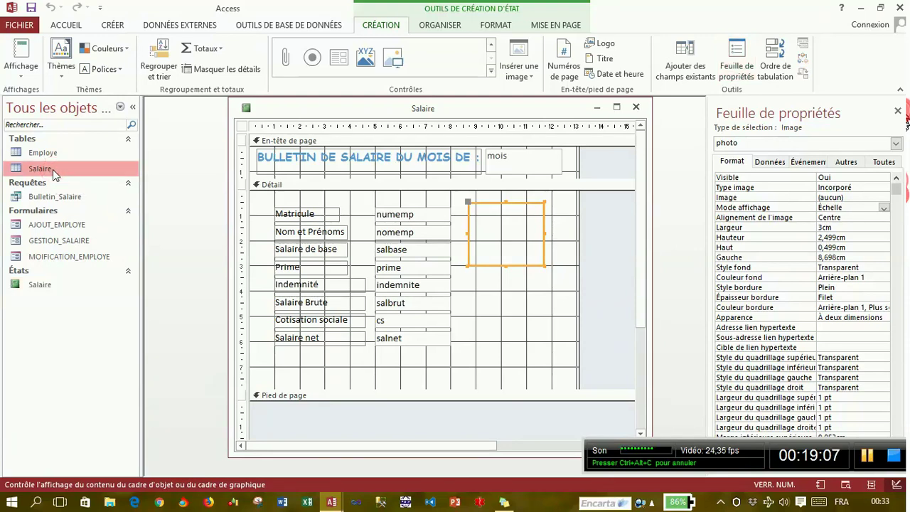
right_click(53, 169)
Inspect the Salaire table's structure, where mois is Texte court of size 255, then close it.
left_click(66, 192)
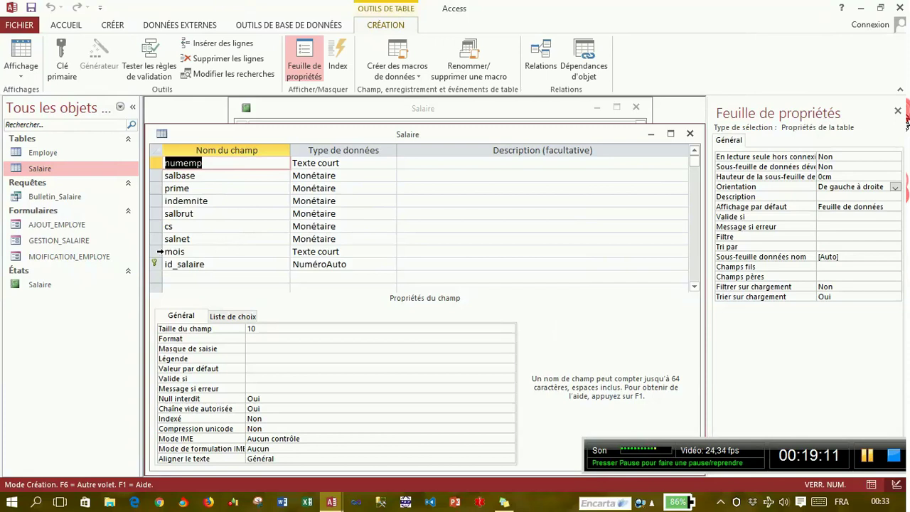
left_click(159, 251)
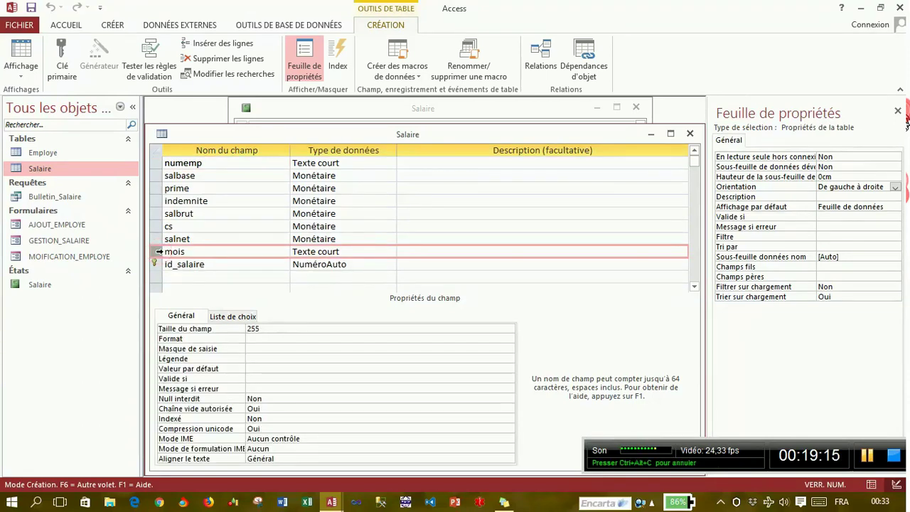
double_click(159, 135)
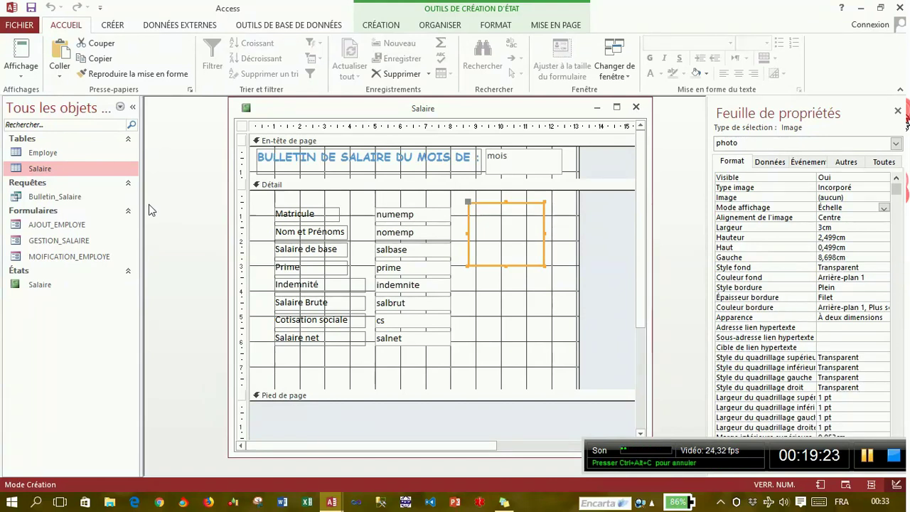
Reopen Bulletin_Salaire in Design view from the navigation pane's Mode création option.
left_click(110, 197)
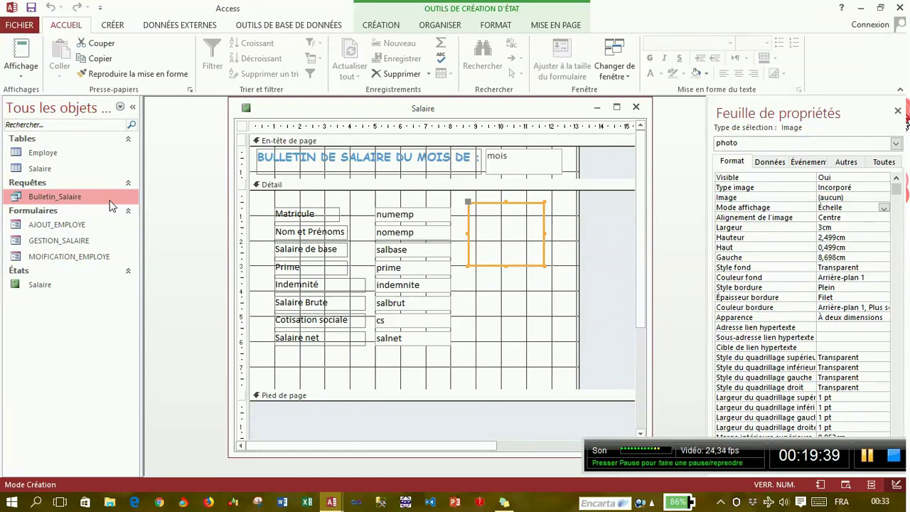
right_click(110, 202)
left_click(130, 225)
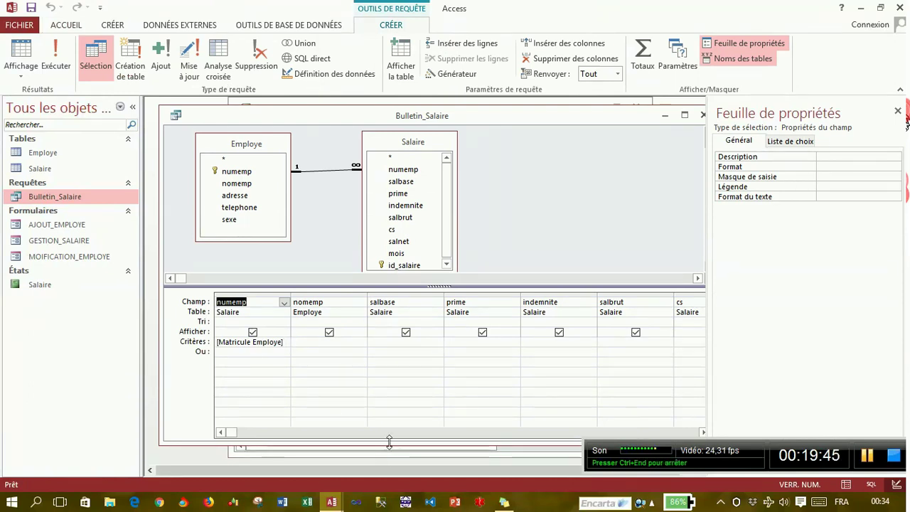
Check the mois criterion in the query grid, then close the Bulletin_Salaire query.
left_click(703, 431)
left_click(703, 432)
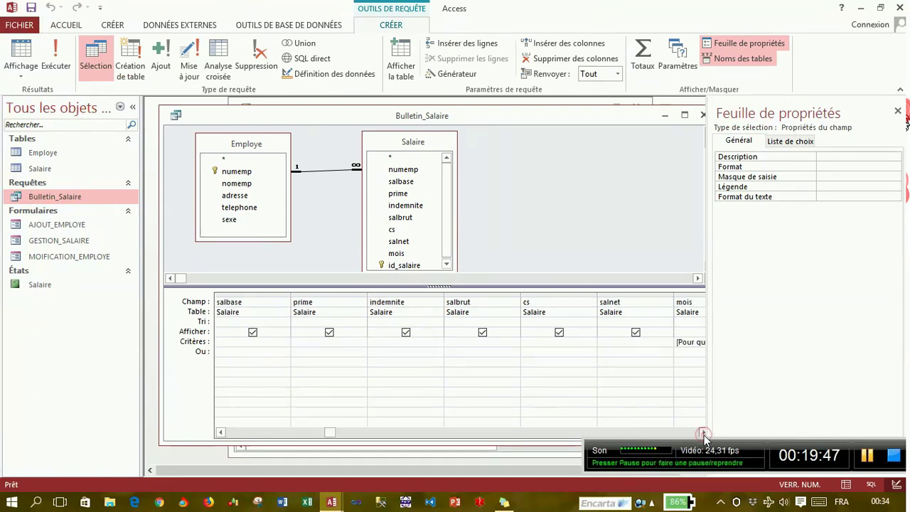
left_click(703, 432)
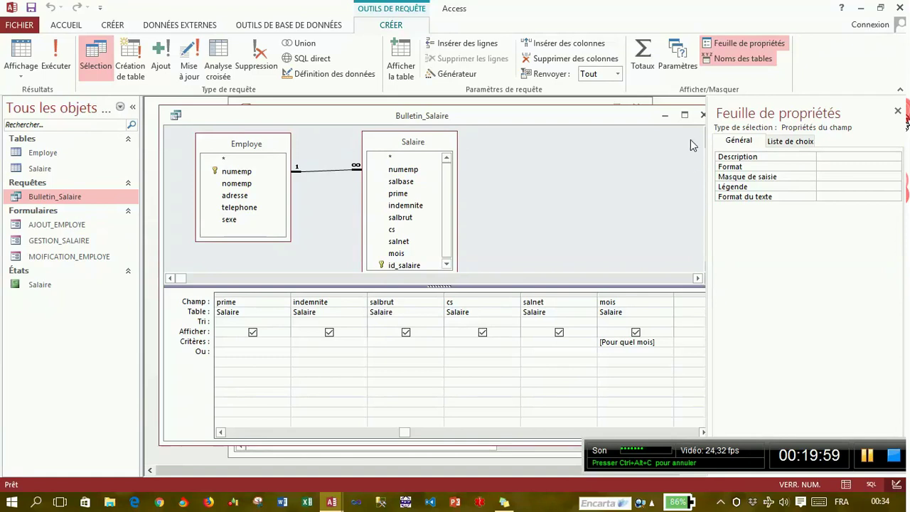
left_click(703, 115)
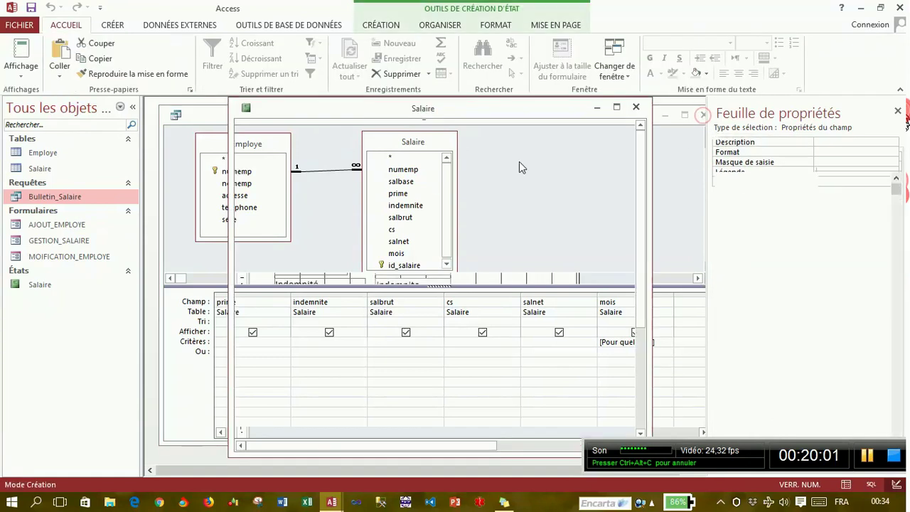
Select the Salaire report in the navigation pane and close its design window.
left_click(64, 290)
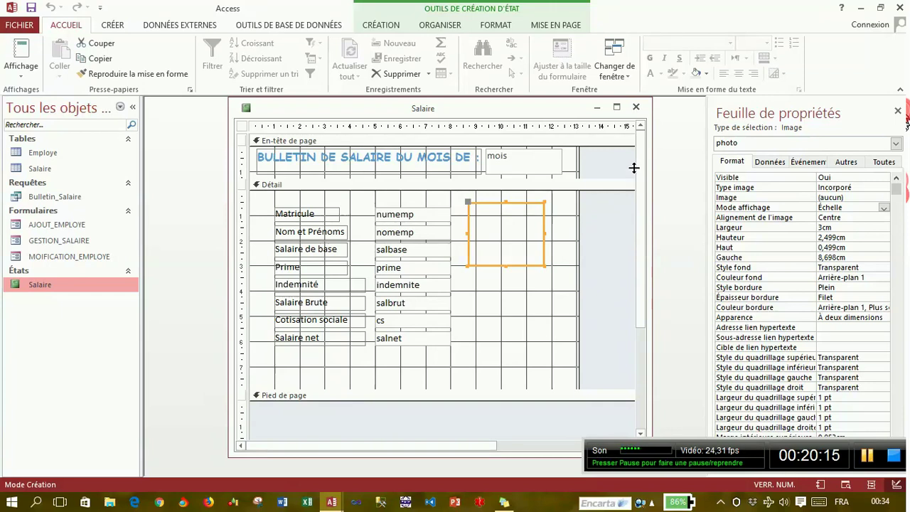
left_click(636, 106)
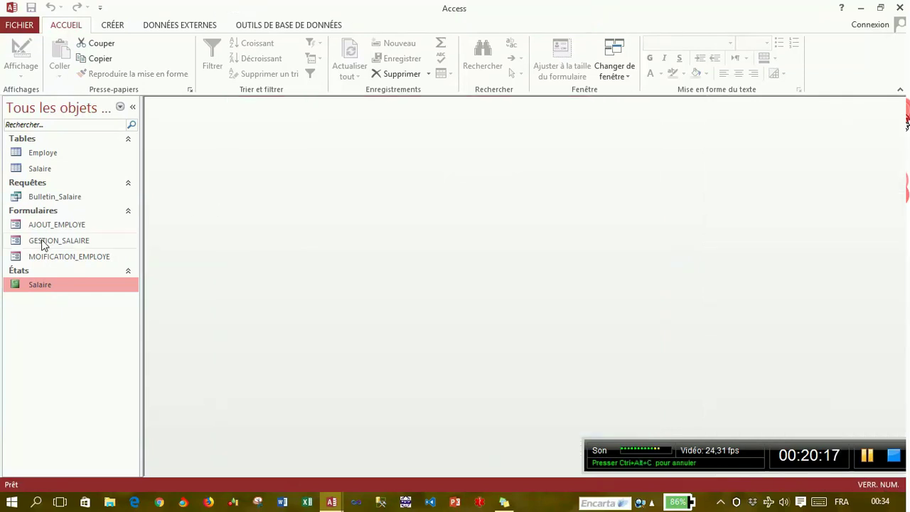
Open the GESTION_SALAIRE form in design view (Mode création).
left_click(48, 243)
right_click(49, 243)
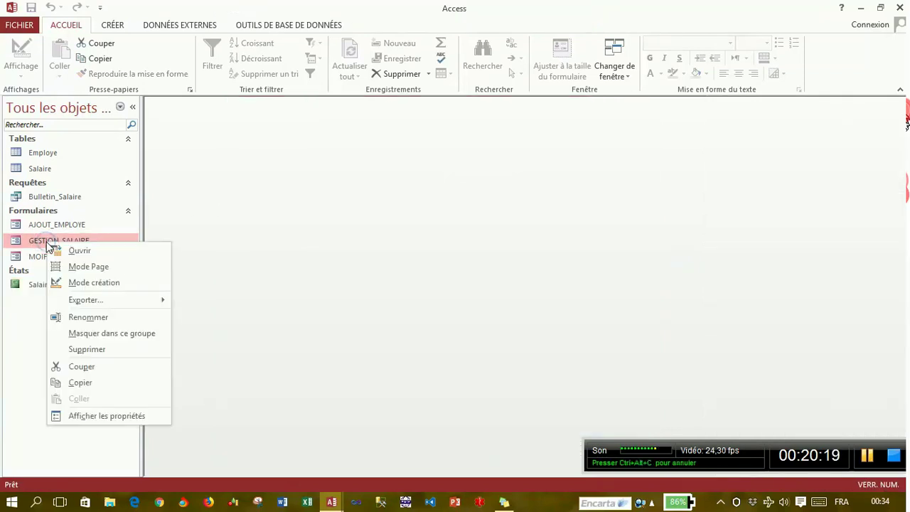
left_click(93, 282)
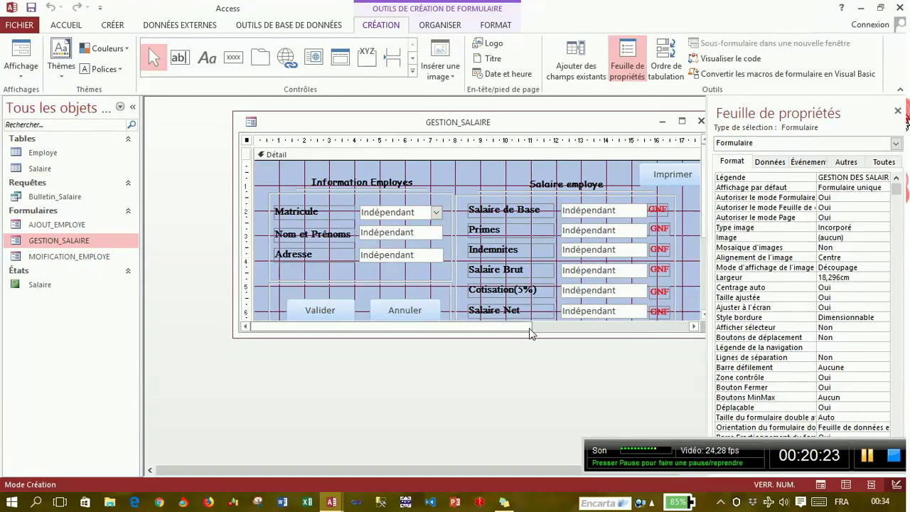
left_click_drag(524, 327, 606, 334)
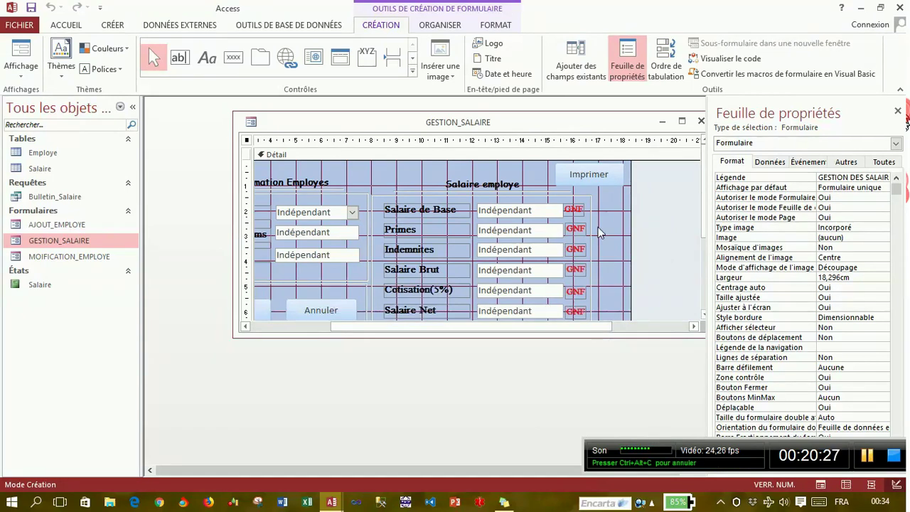
Open the Imprimer button's Sur clic event code through the builder button.
left_click(591, 182)
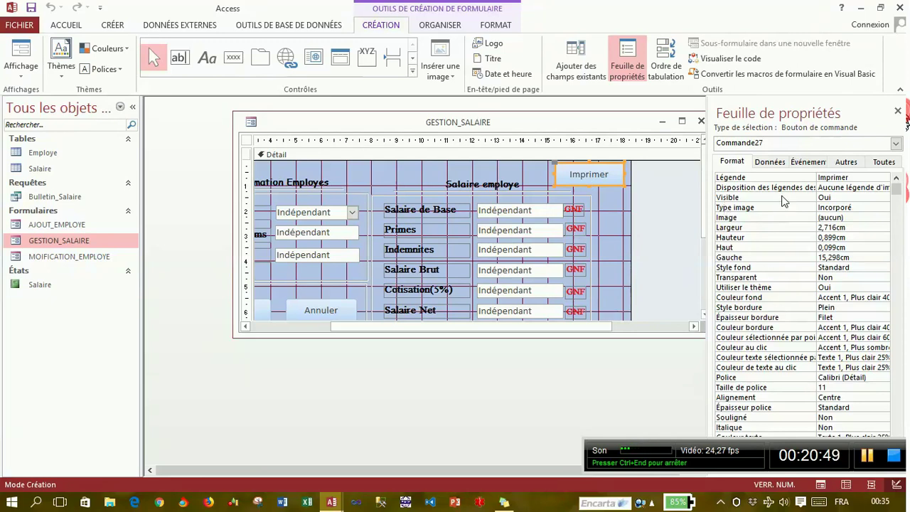
left_click(808, 163)
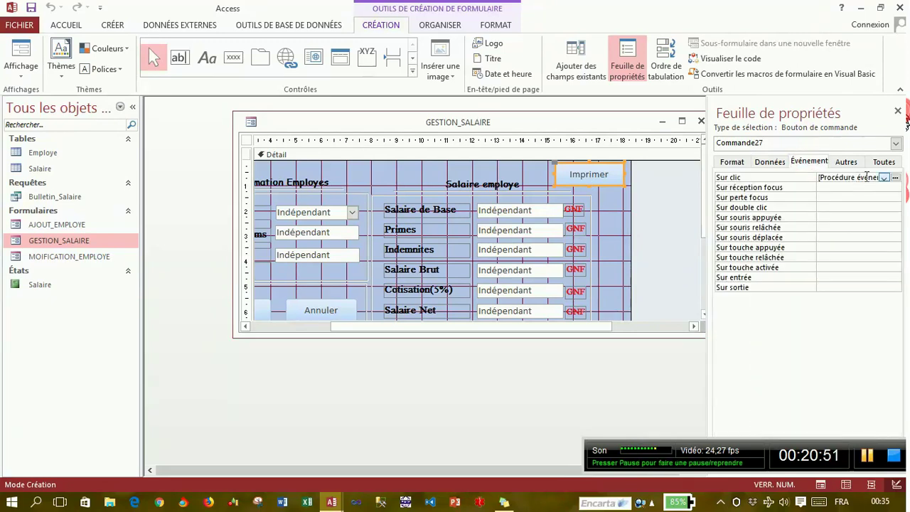
left_click(865, 177)
left_click(894, 178)
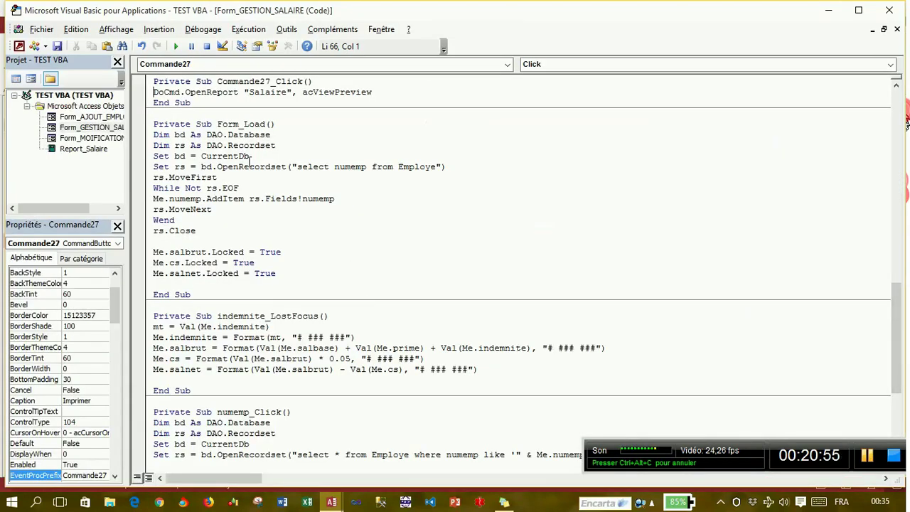
Set a breakpoint on the DoCmd.OpenReport line and cross-check the Salaire report in Access.
left_click(138, 92)
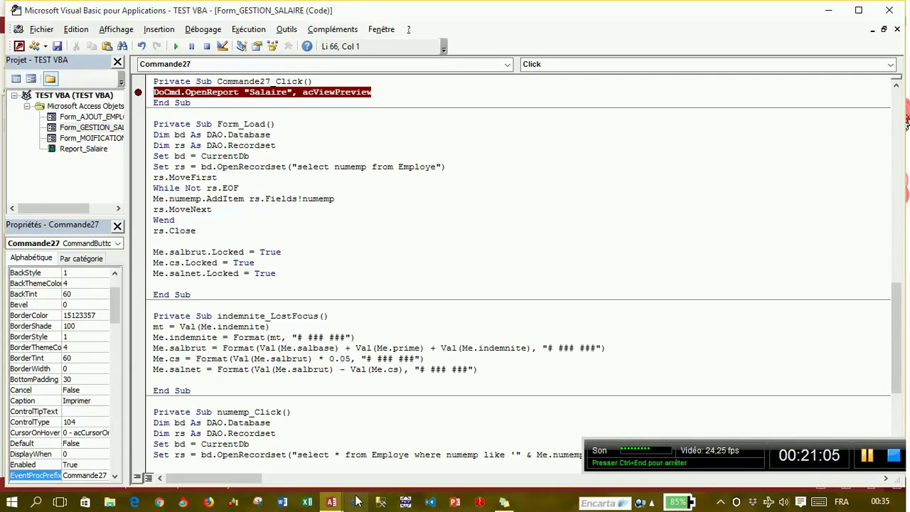
mouse_move(339, 502)
left_click(295, 455)
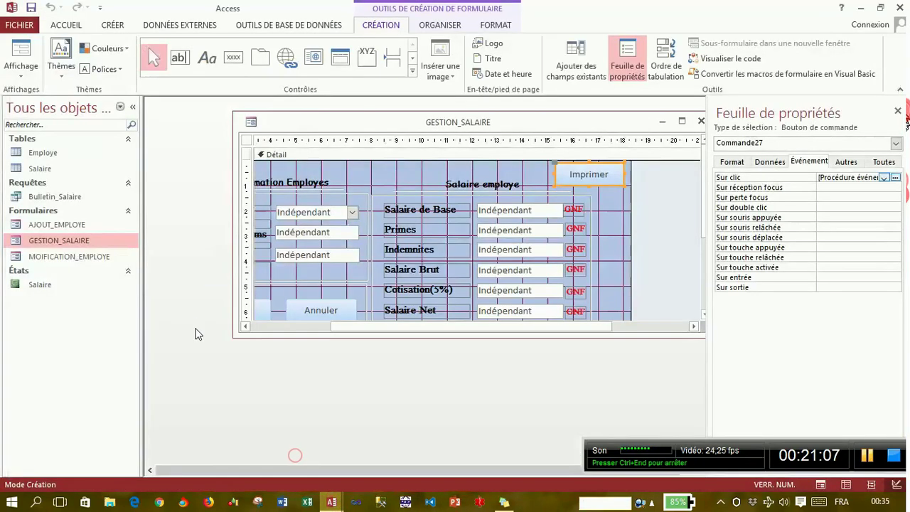
left_click(61, 284)
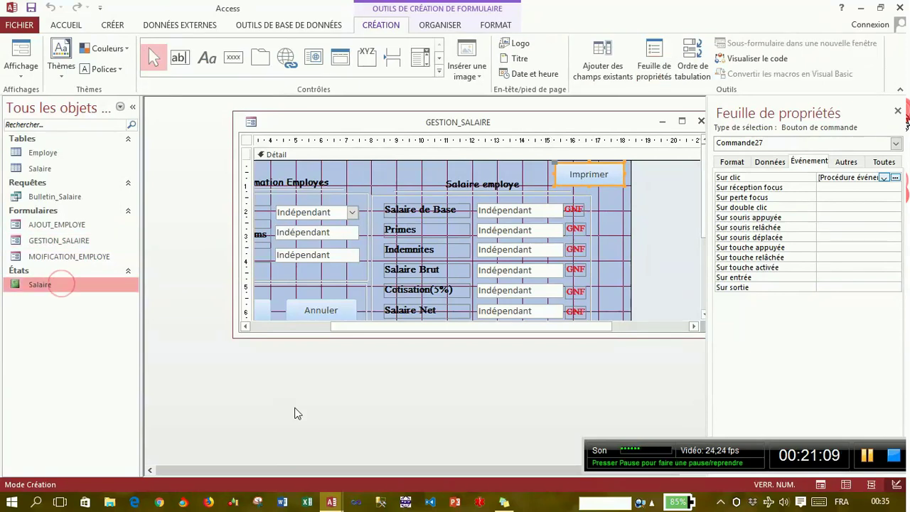
mouse_move(356, 489)
left_click(400, 462)
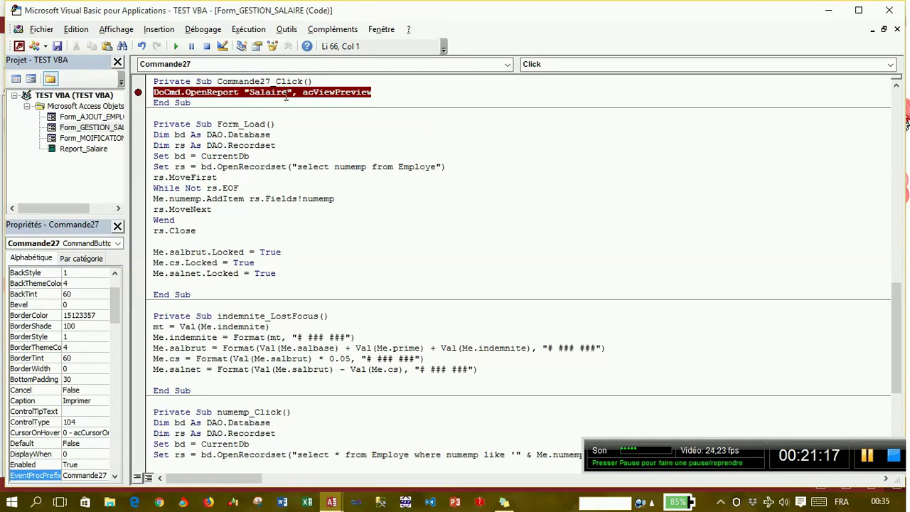
Review the Salaire report name and acViewPreview argument, remove the breakpoint, and close VBA.
left_click_drag(290, 93, 248, 93)
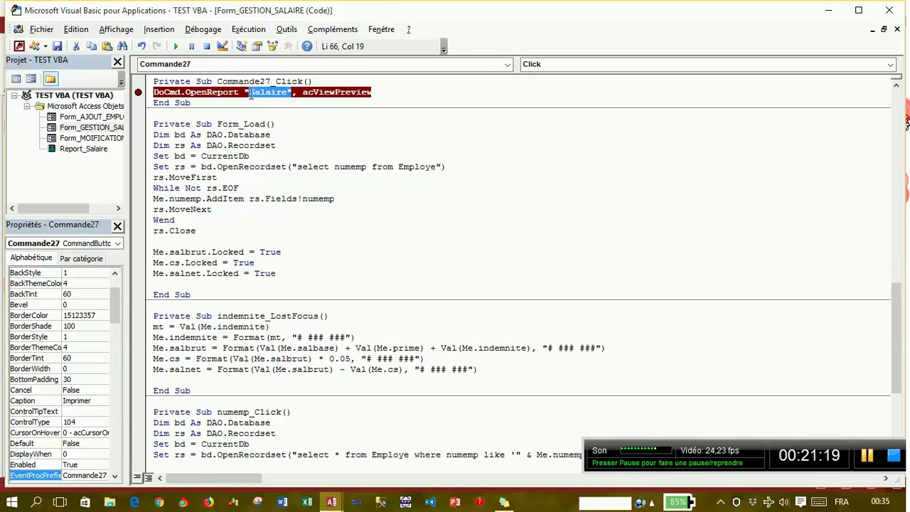
left_click_drag(371, 93, 307, 93)
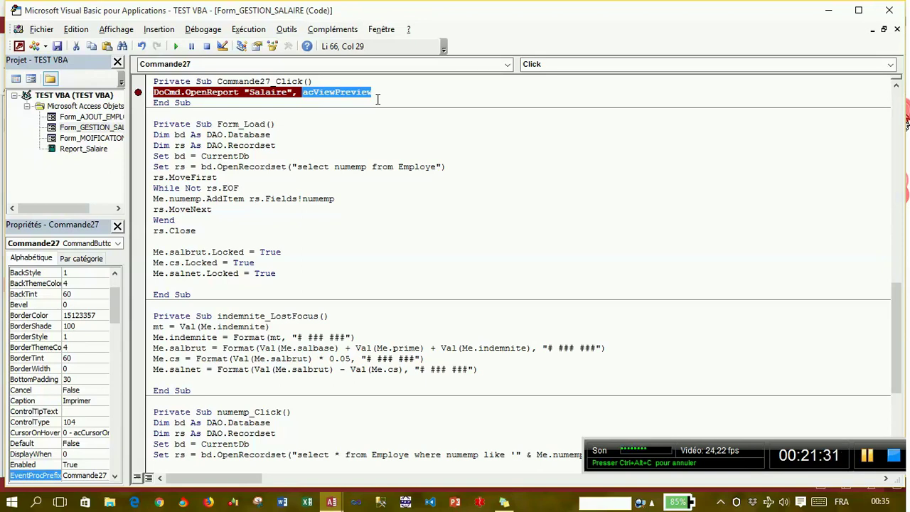
left_click(378, 100)
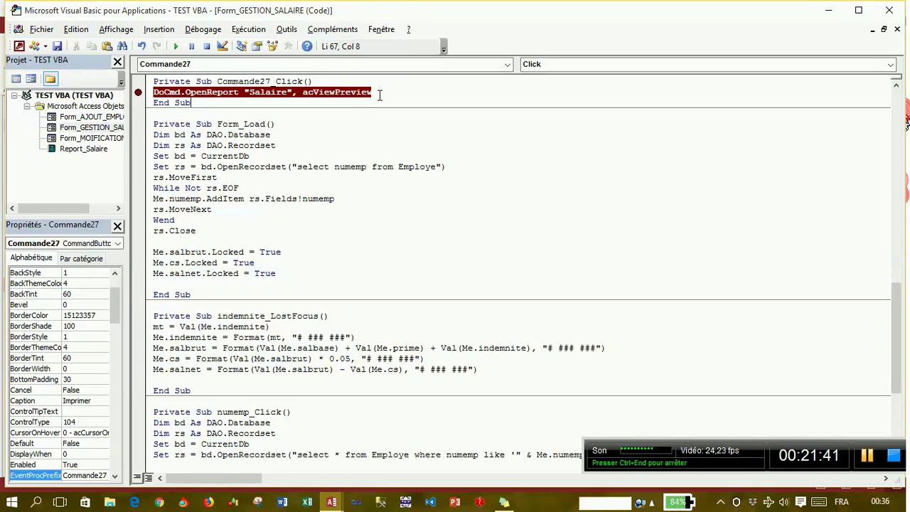
left_click_drag(308, 93, 305, 99)
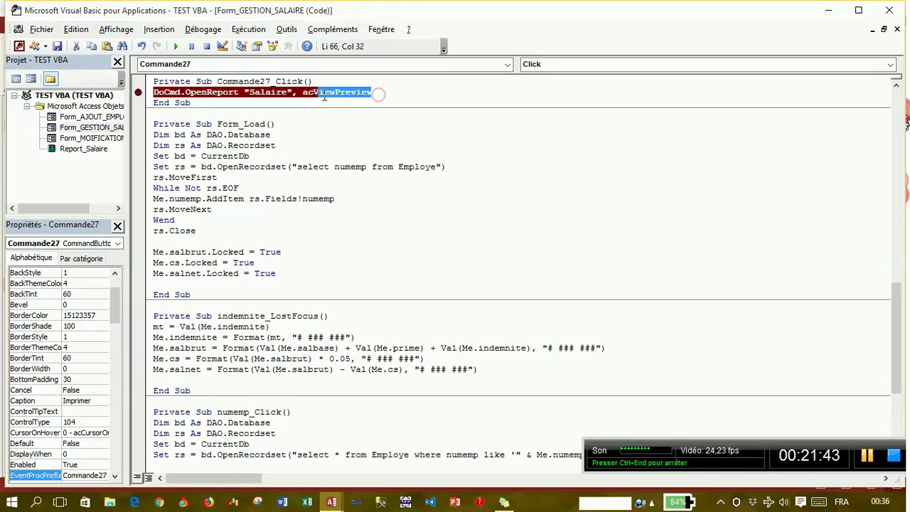
double_click(304, 94)
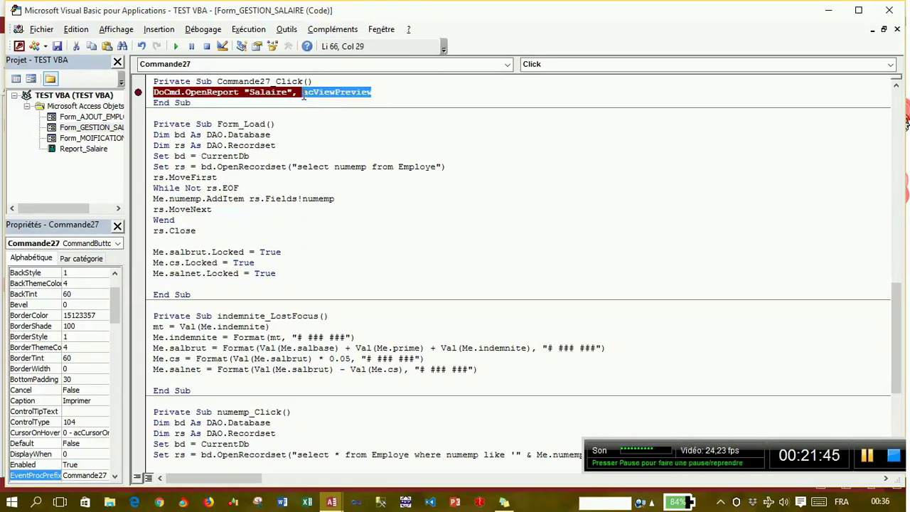
left_click_drag(287, 93, 252, 94)
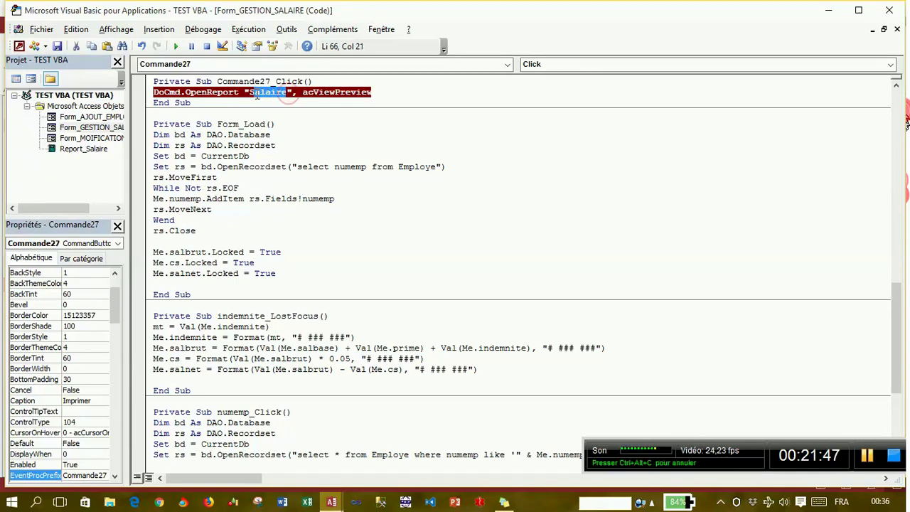
left_click(139, 92)
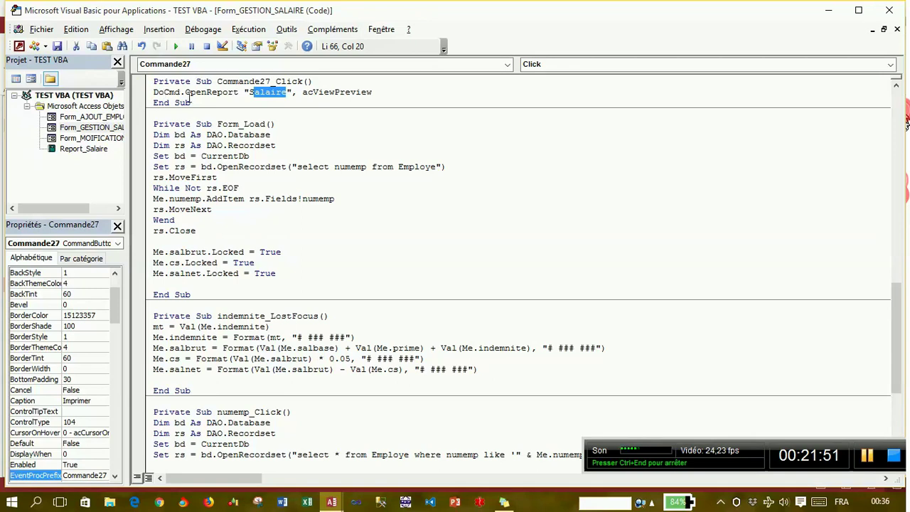
left_click(881, 15)
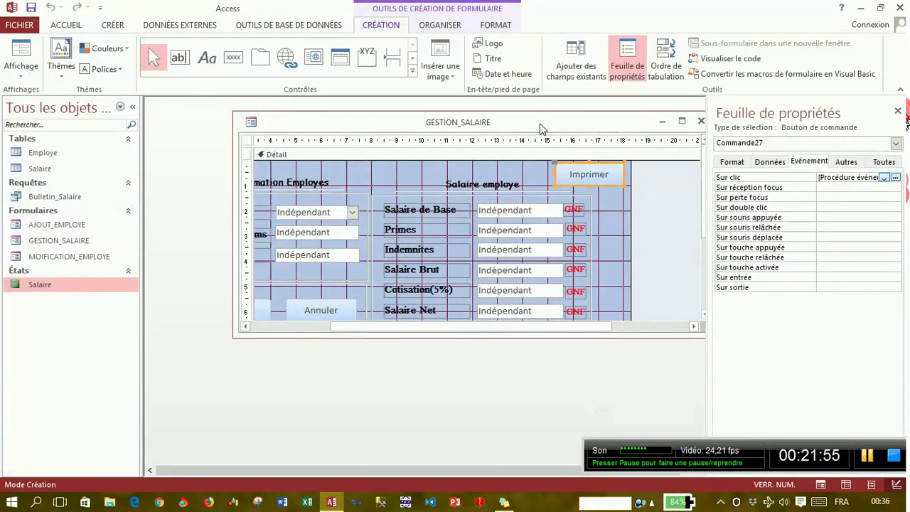
Run GESTION_SALAIRE in Form view and briefly check the Salaire table's records.
left_click_drag(541, 128, 496, 116)
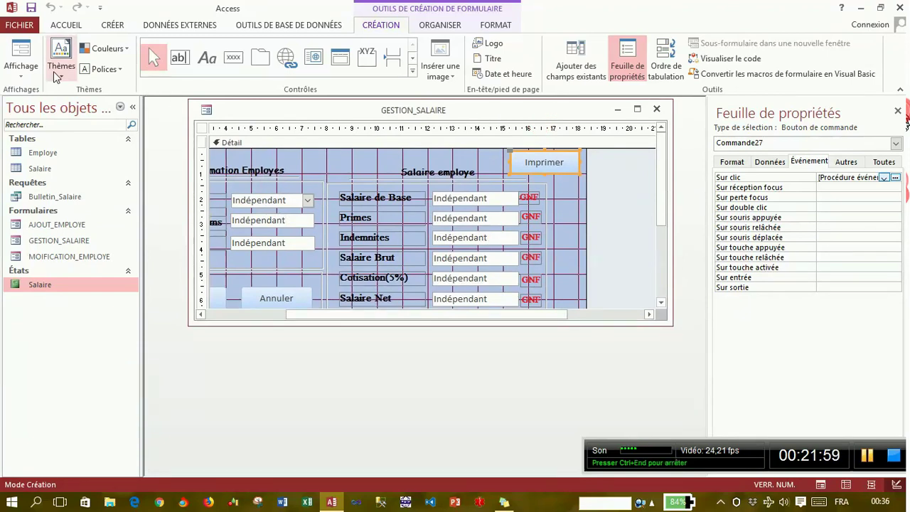
left_click(30, 62)
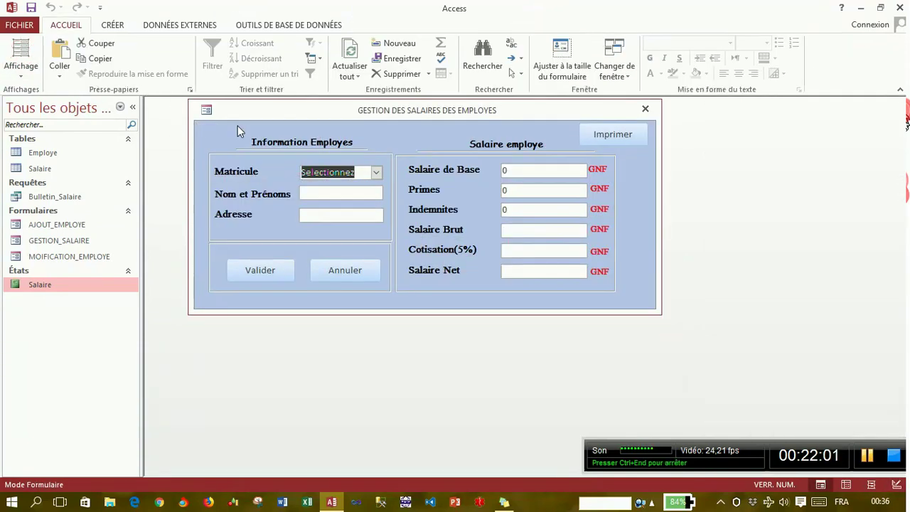
left_click_drag(294, 121, 359, 135)
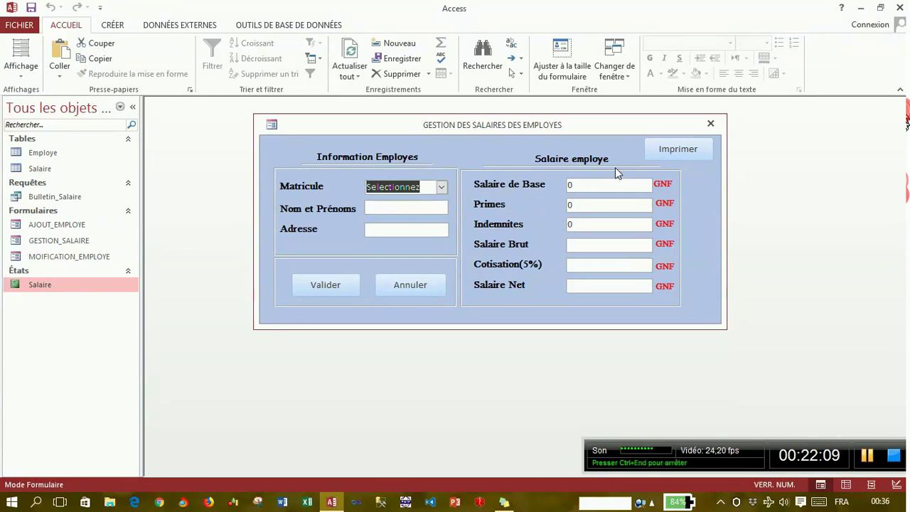
double_click(42, 173)
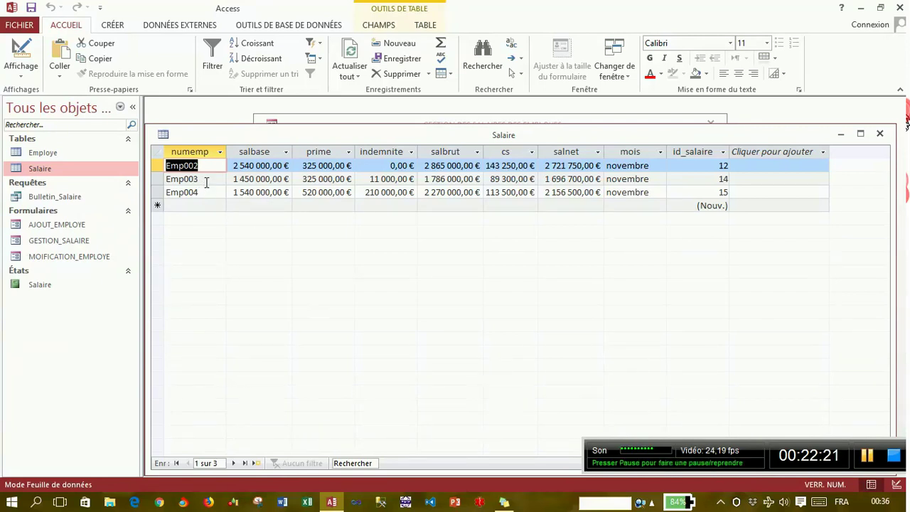
left_click(880, 135)
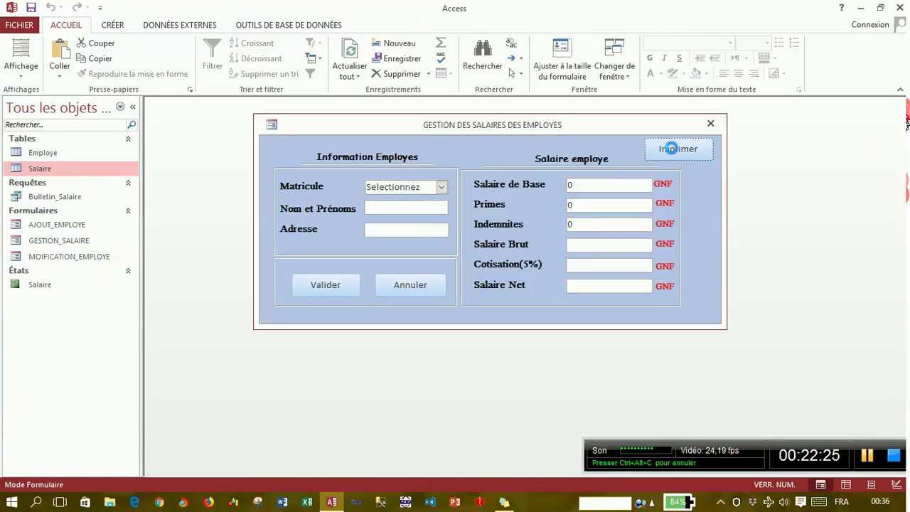
Launch the salary report and enter the employee matricule in the parameter prompt.
left_click(671, 147)
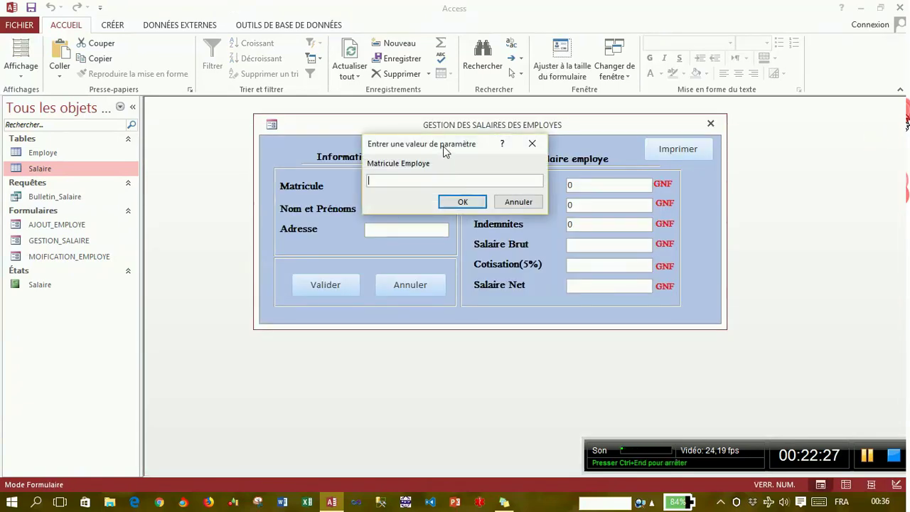
left_click_drag(443, 151, 449, 177)
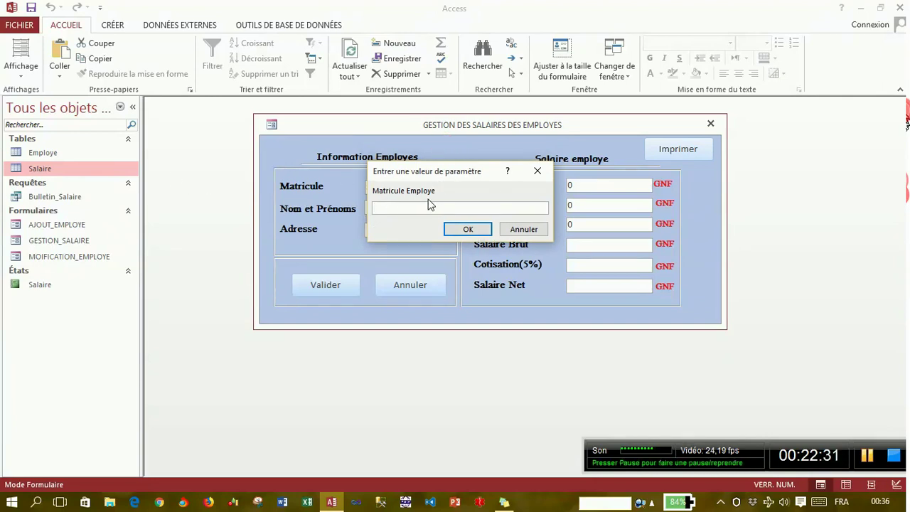
left_click_drag(439, 192, 349, 186)
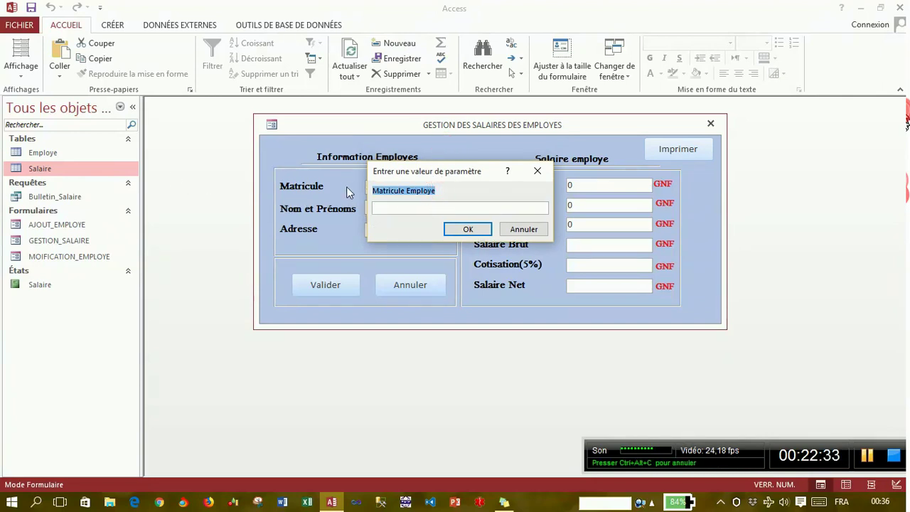
left_click(432, 206)
type("e")
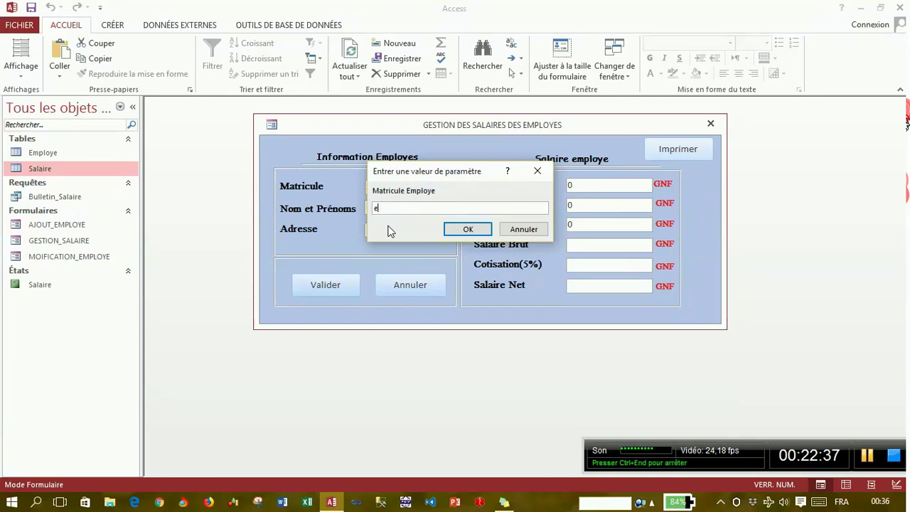
type("mp003")
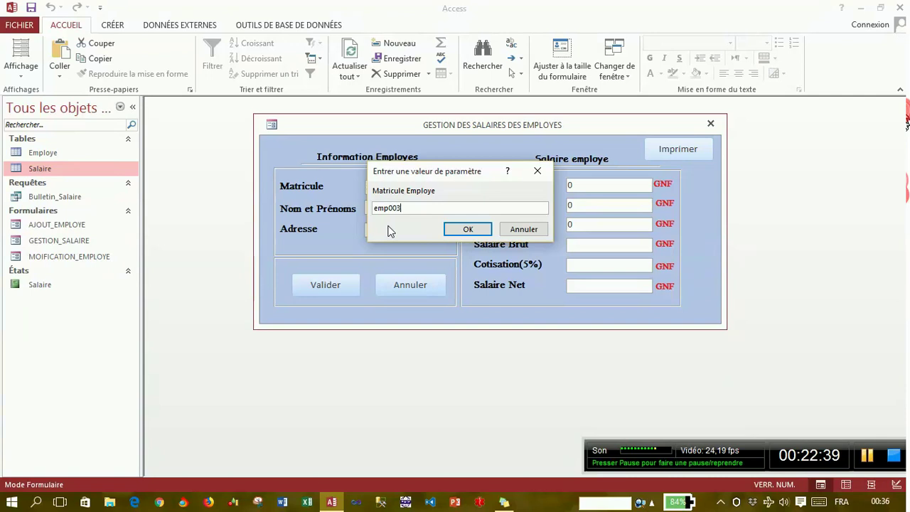
left_click(452, 229)
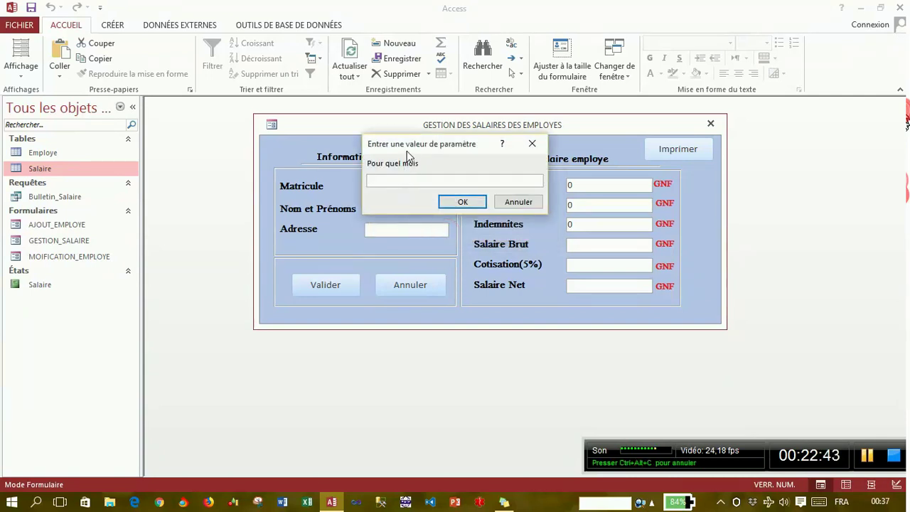
Answer 'Pour quel mois' with novembre to open the payslip preview.
left_click_drag(406, 147, 414, 188)
type("novem")
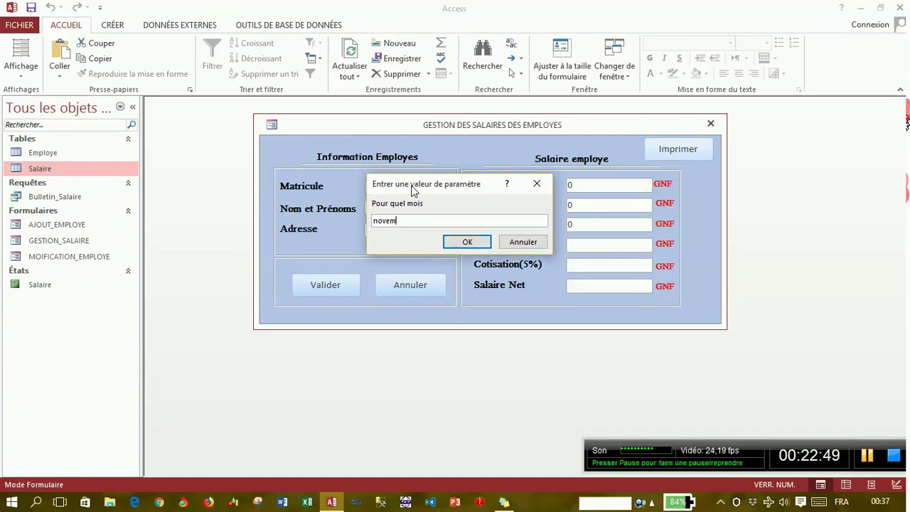
type("b")
type("re")
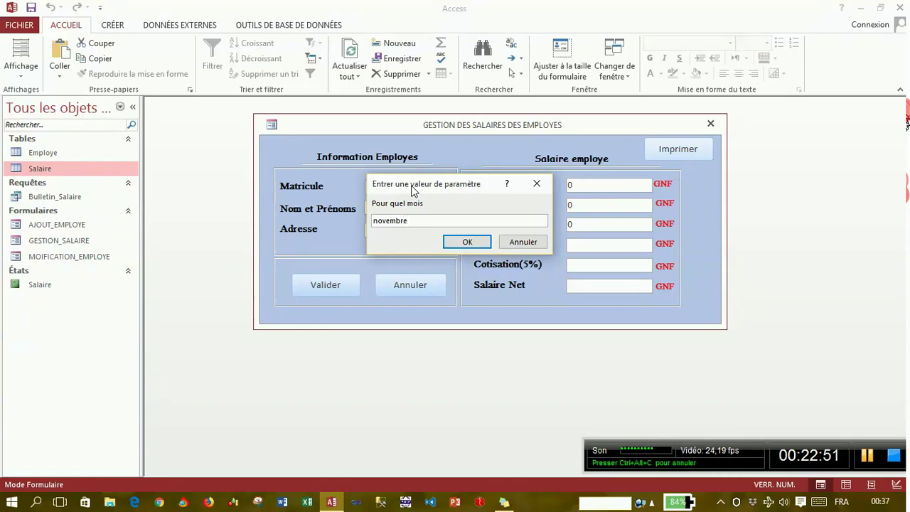
left_click(471, 242)
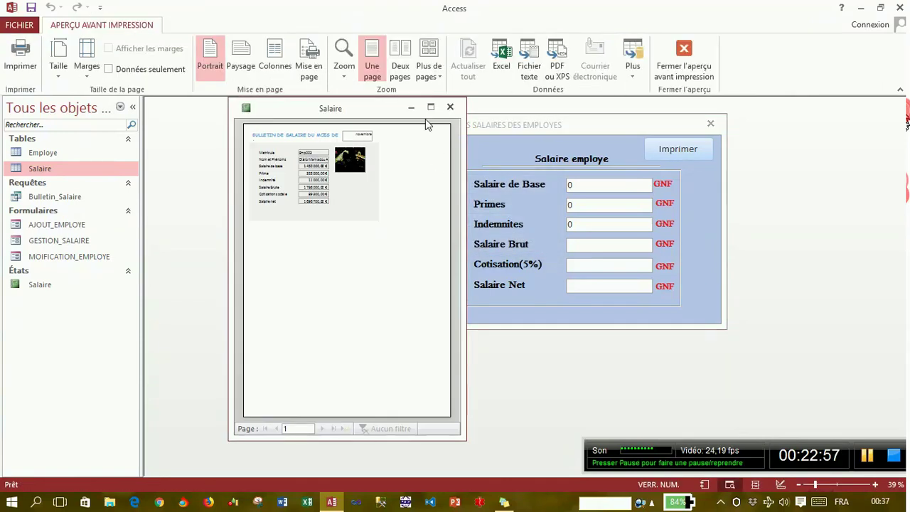
Maximize the payslip preview and toggle between whole-page and full-size zoom.
left_click(430, 106)
left_click(481, 155)
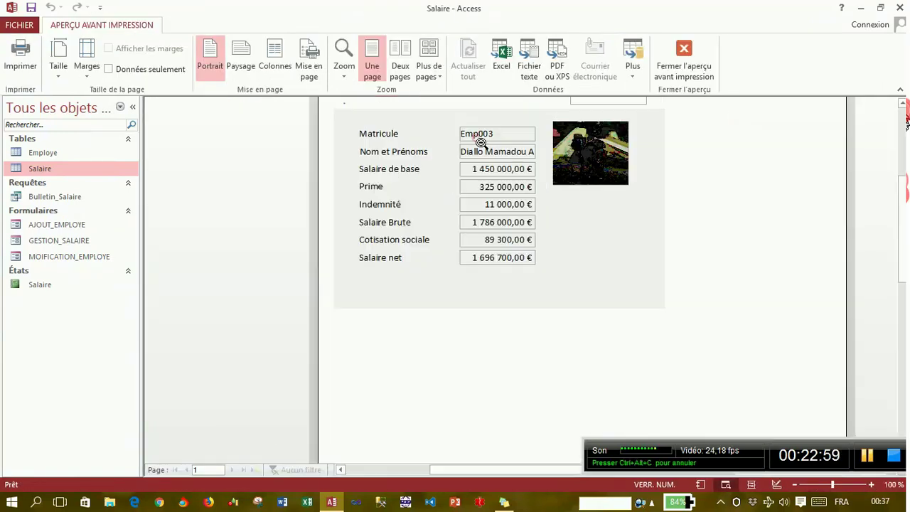
left_click_drag(906, 261, 902, 231)
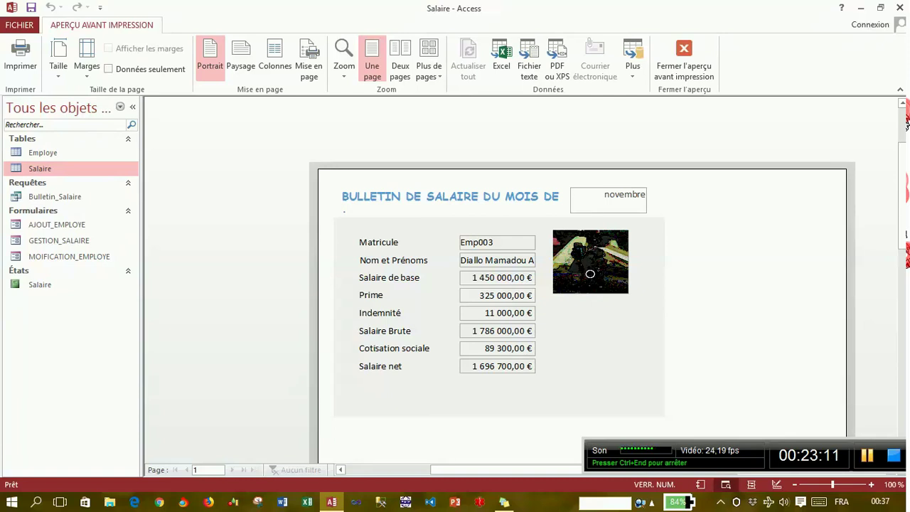
left_click(609, 270)
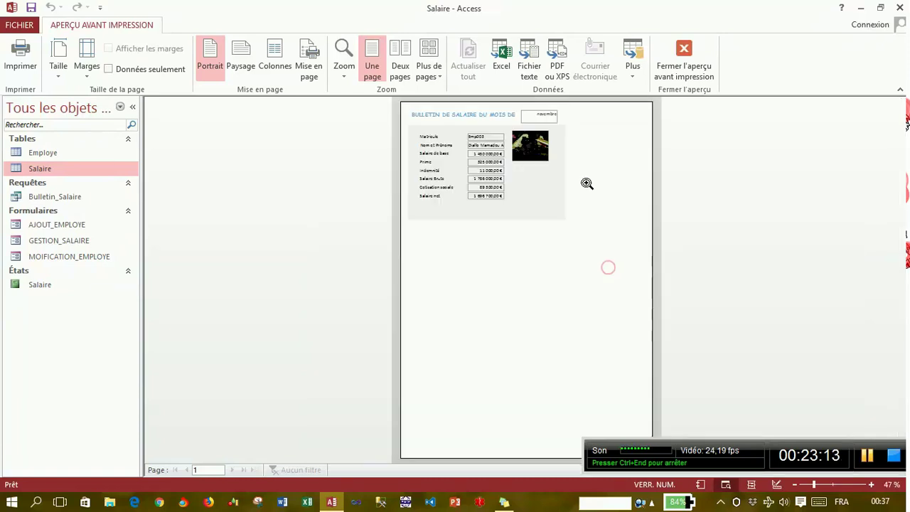
left_click(567, 171)
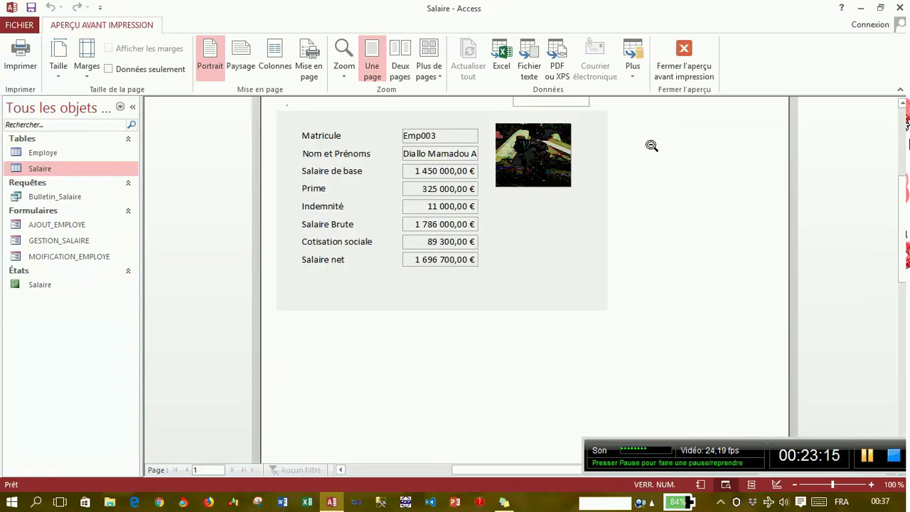
left_click(502, 145)
left_click(539, 139)
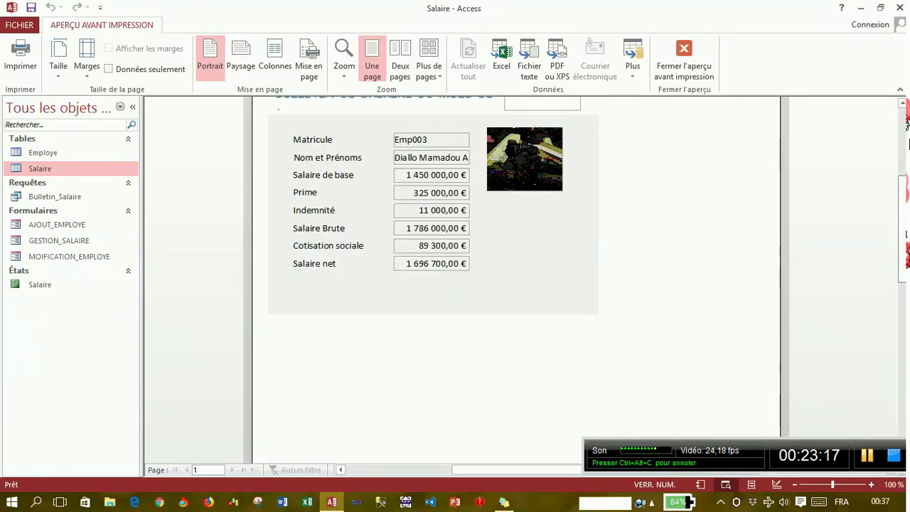
scroll(905, 238, "up", 2)
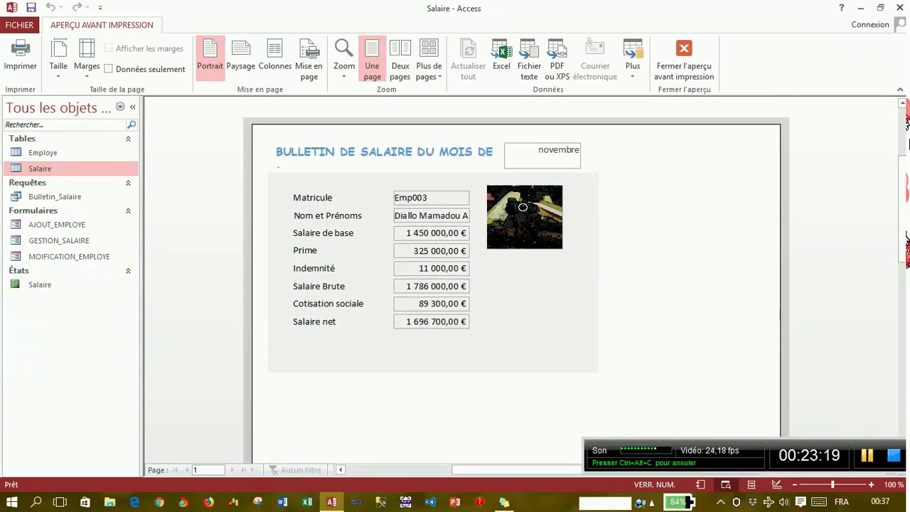
left_click(524, 208)
left_click(520, 204)
left_click(540, 146)
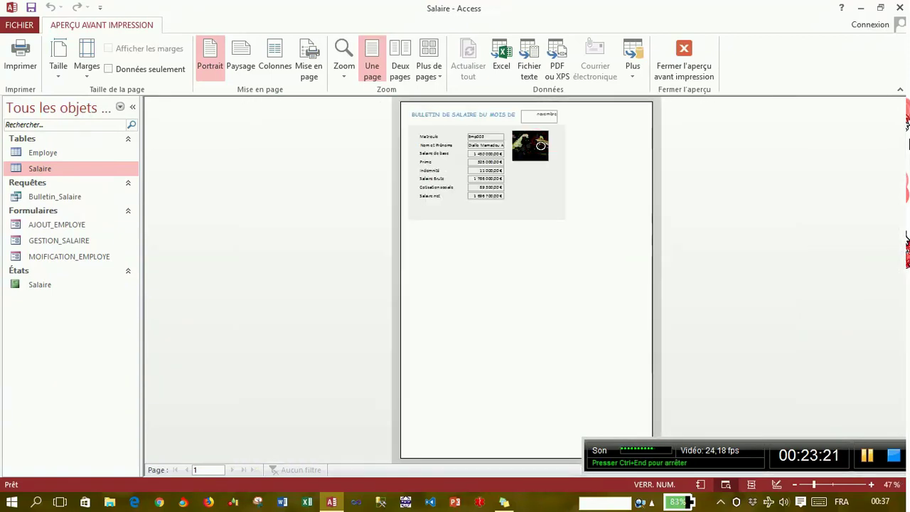
left_click(541, 146)
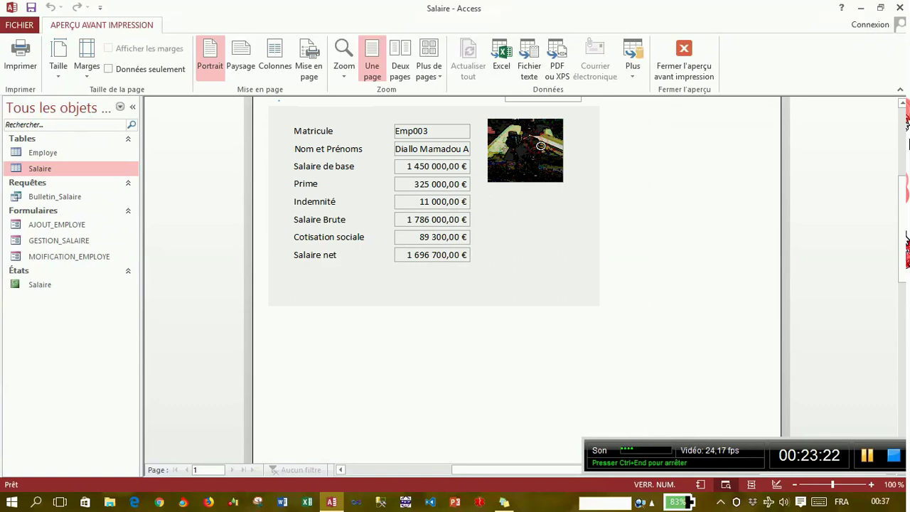
left_click(541, 145)
left_click(535, 140)
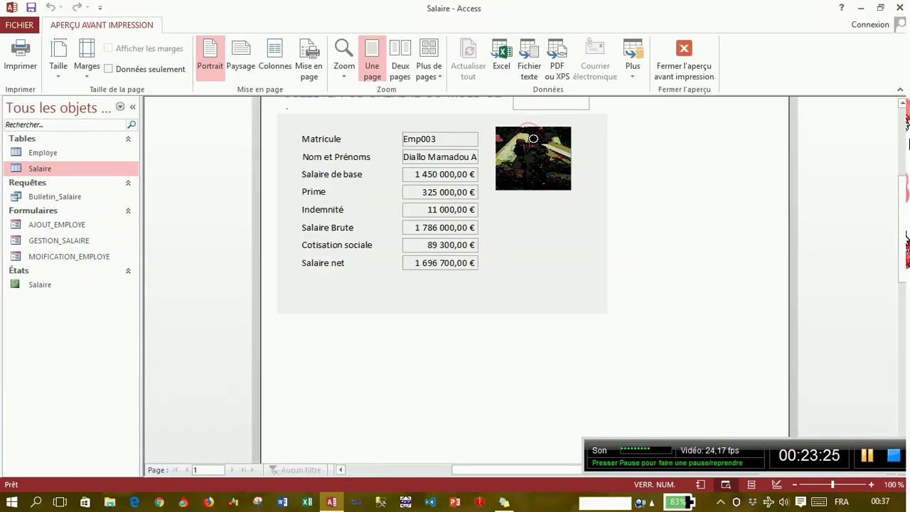
mouse_move(903, 238)
left_mouse_down()
mouse_move(896, 203)
mouse_move(902, 222)
left_mouse_up()
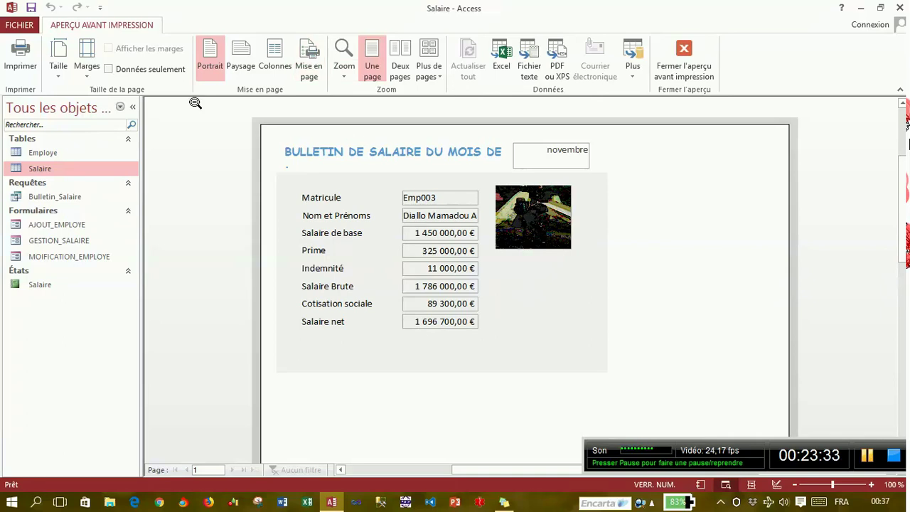
Cancel the Ctrl+P print dialog and close the print preview.
key("ctrl+p")
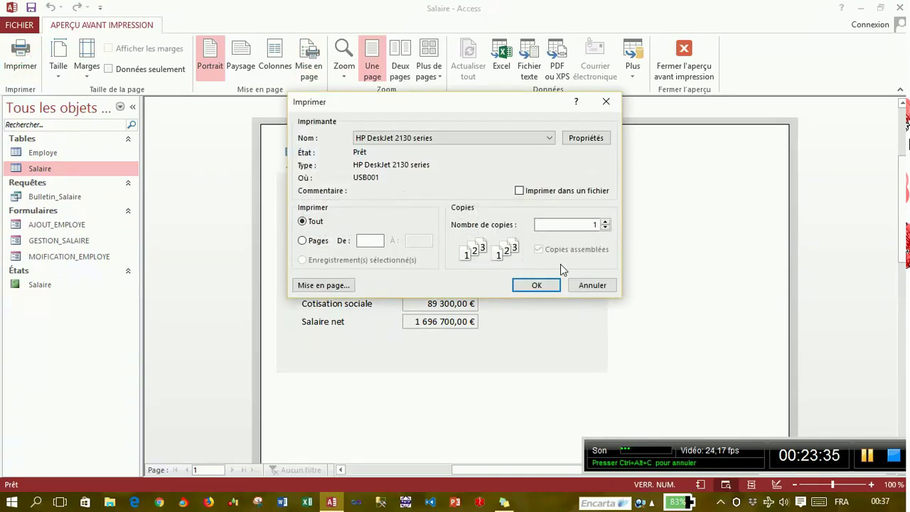
left_click(590, 286)
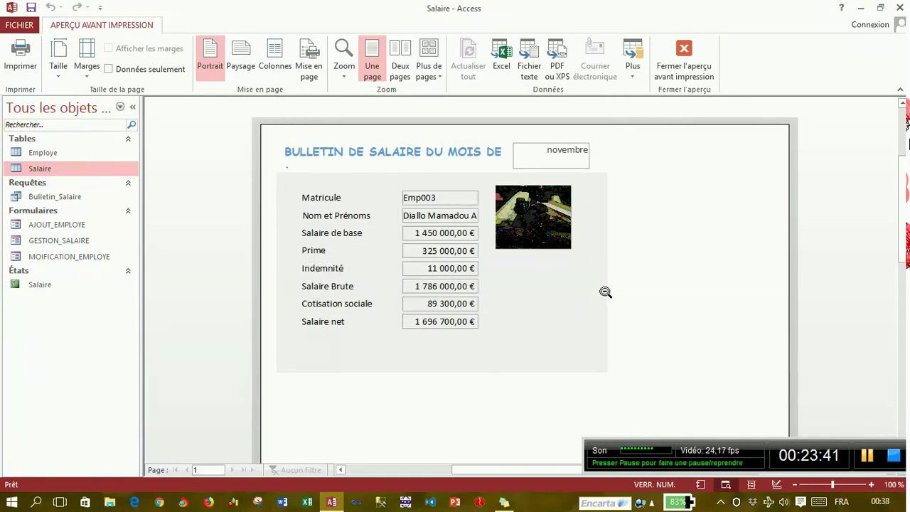
left_click(693, 67)
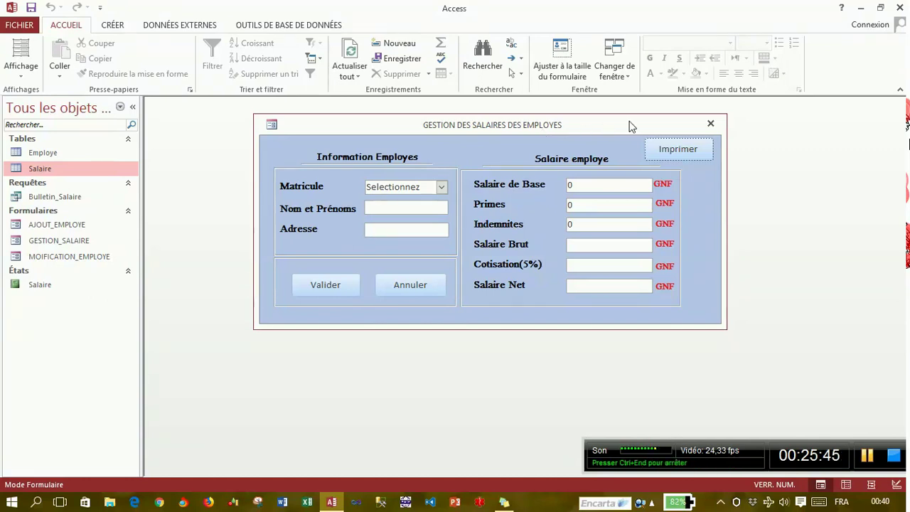
Close the GESTION_SALAIRE form, answering Oui to save its changes.
left_click(716, 131)
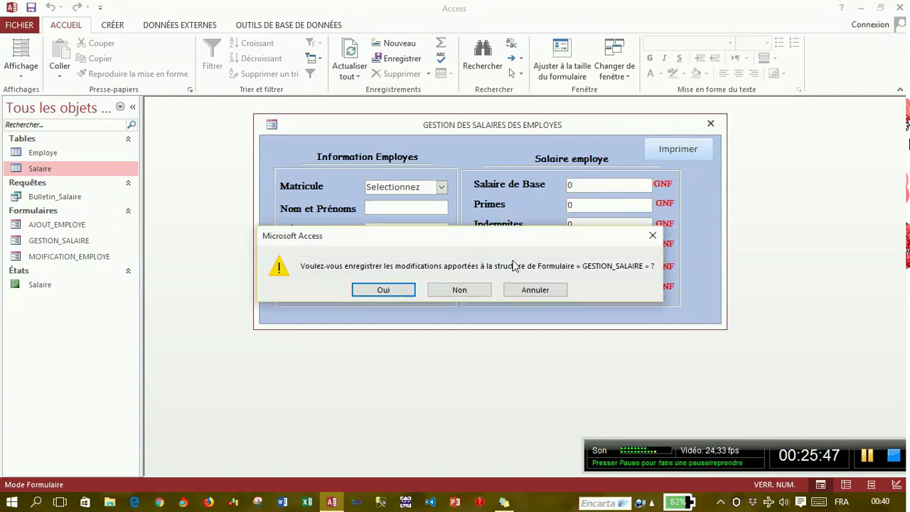
left_click(394, 295)
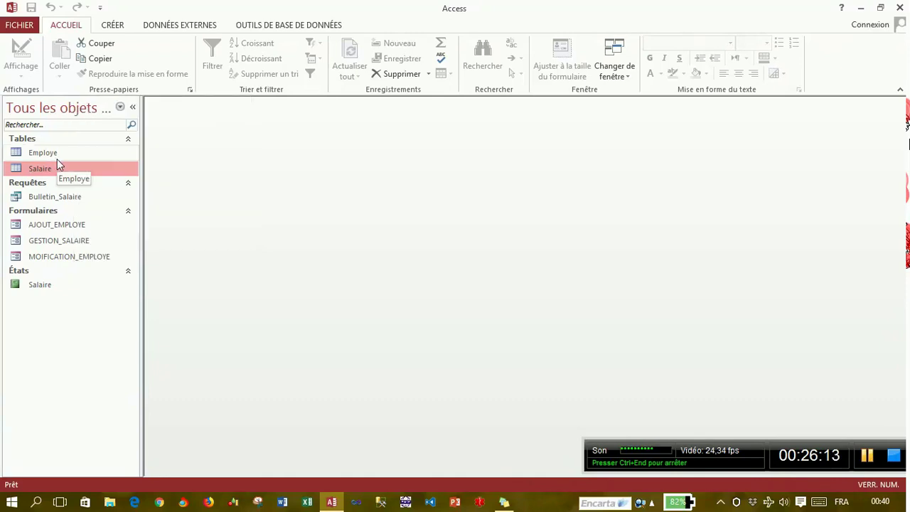
Start the report wizard on Table : Employe and add all its fields.
left_click(121, 30)
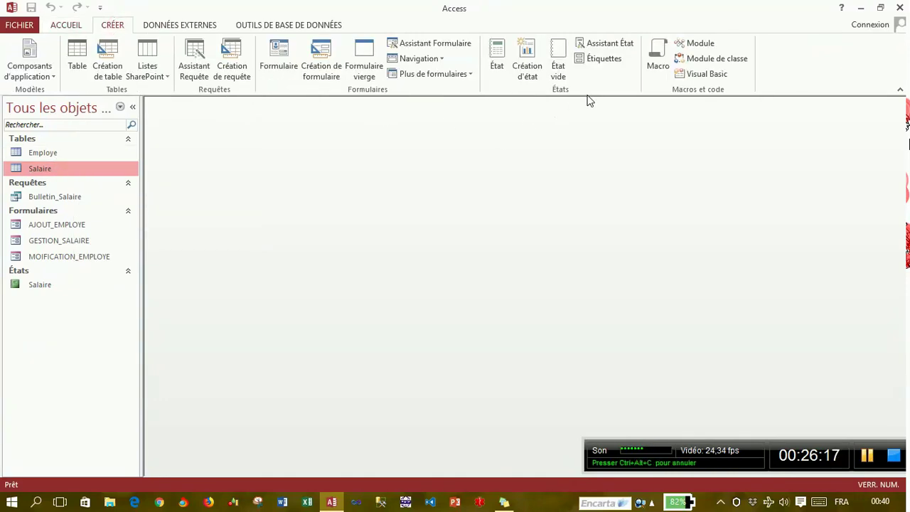
left_click(604, 41)
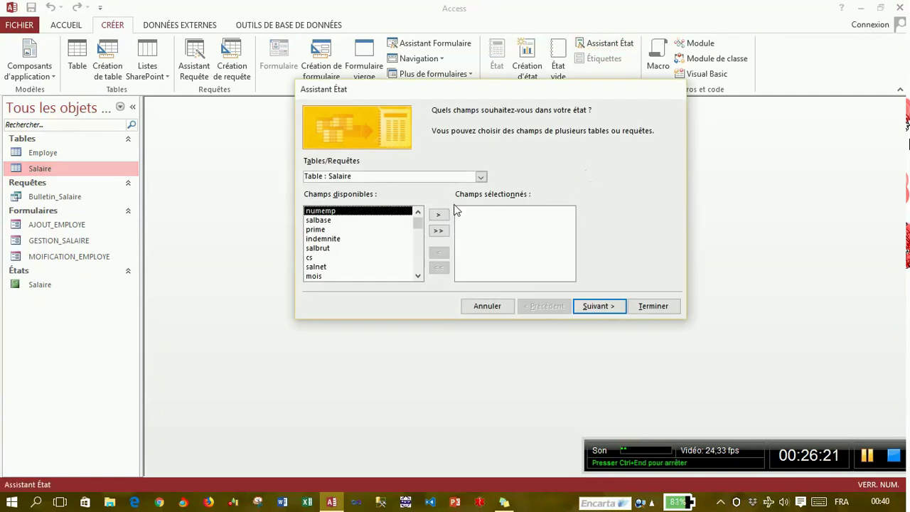
left_click(481, 177)
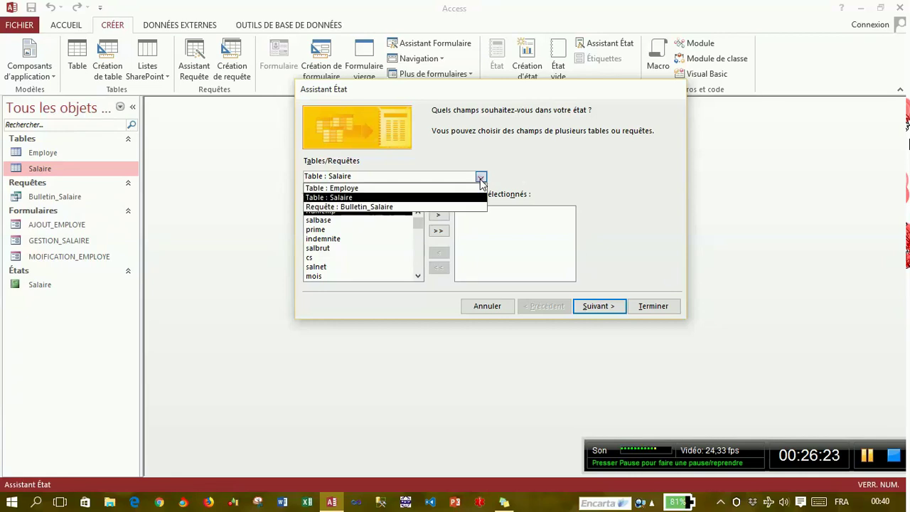
left_click(465, 187)
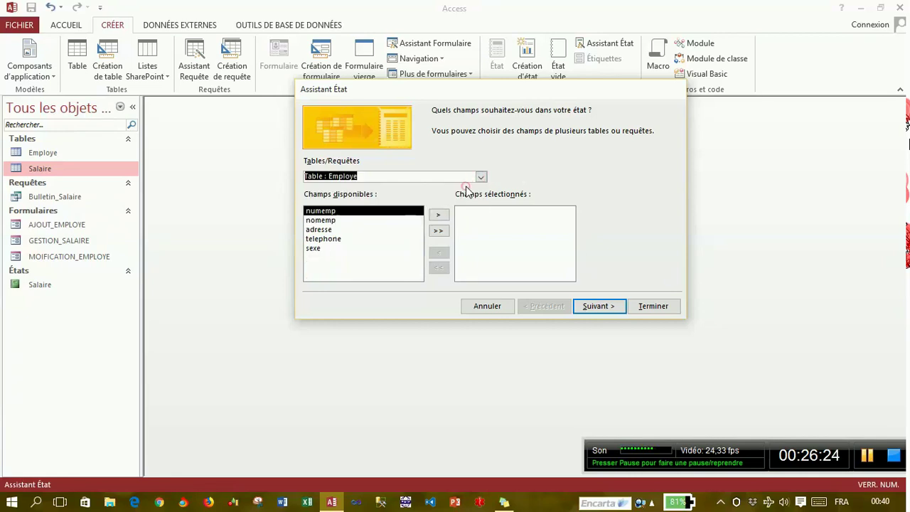
left_click(441, 231)
Skip grouping and sorting, choose a tabular portrait layout, and opt to modify the structure.
left_click(580, 305)
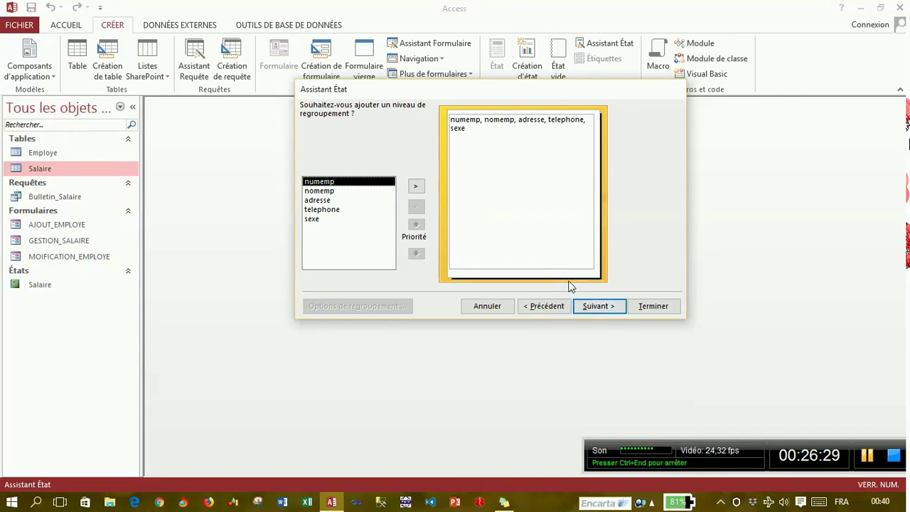
left_click(597, 313)
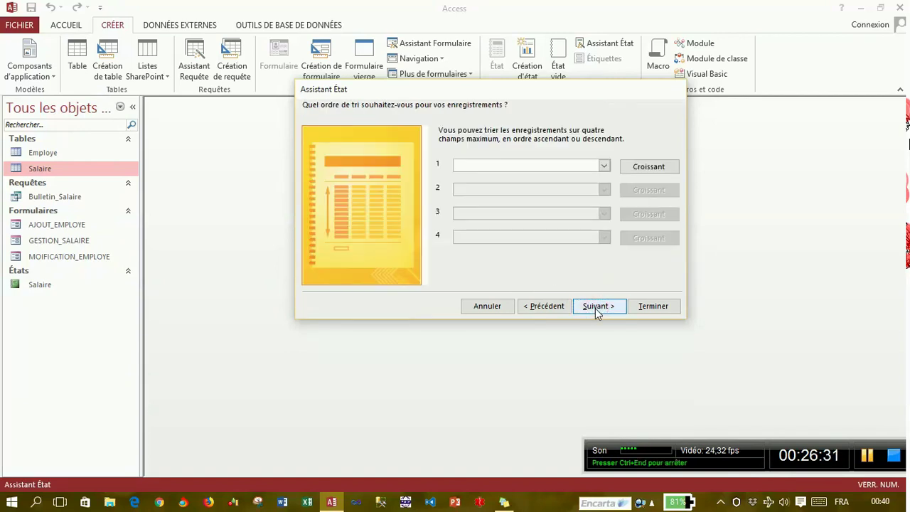
left_click(597, 310)
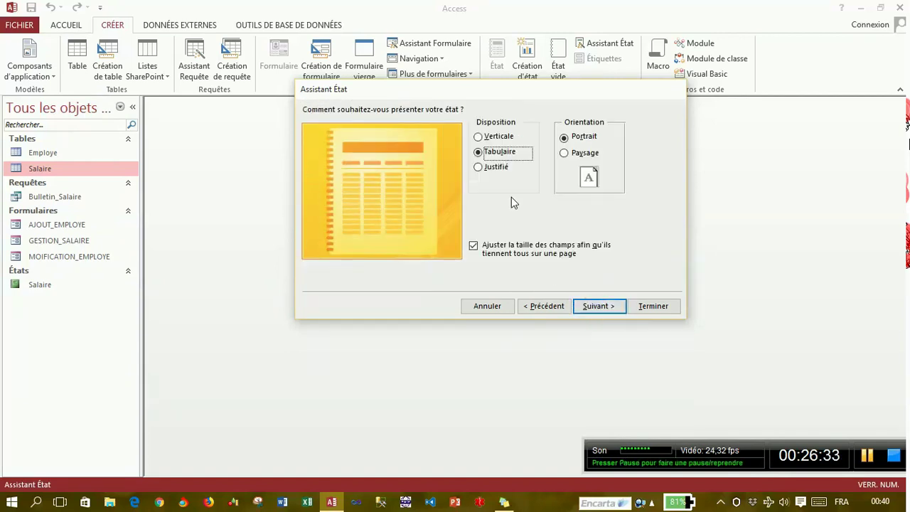
left_click(499, 137)
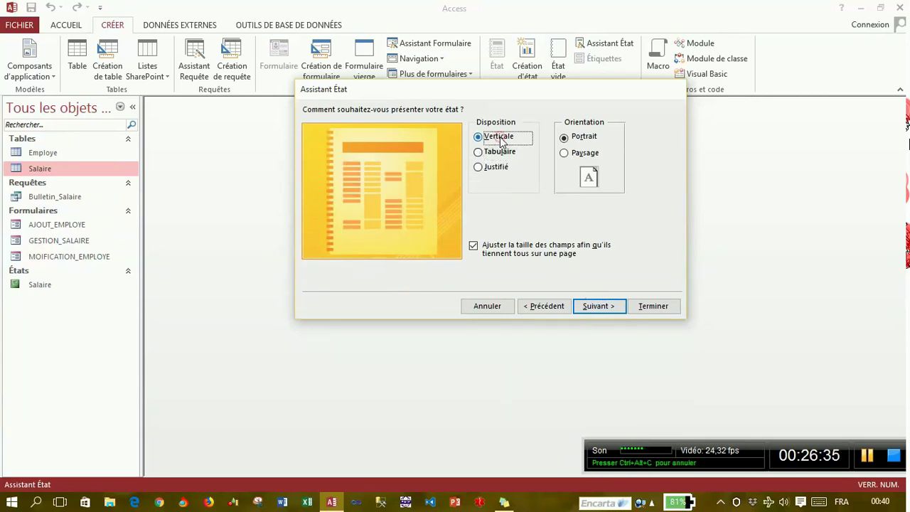
left_click(499, 151)
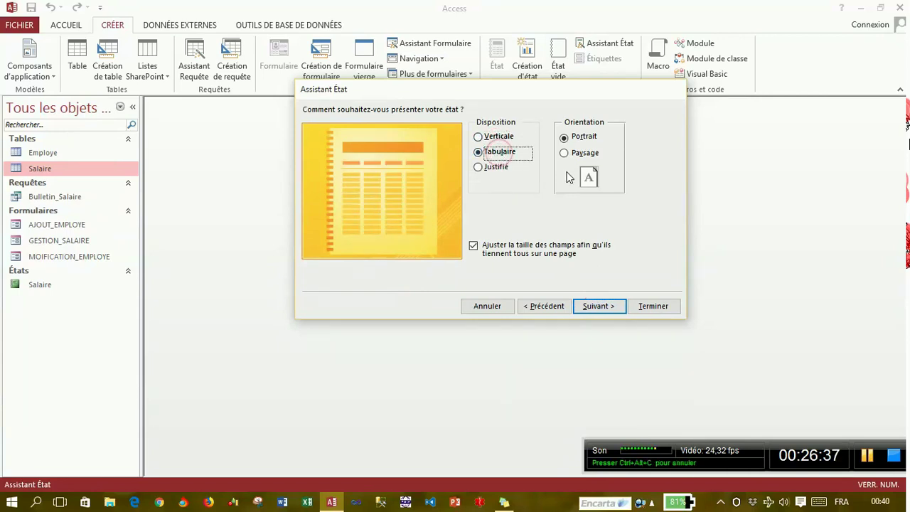
left_click(606, 306)
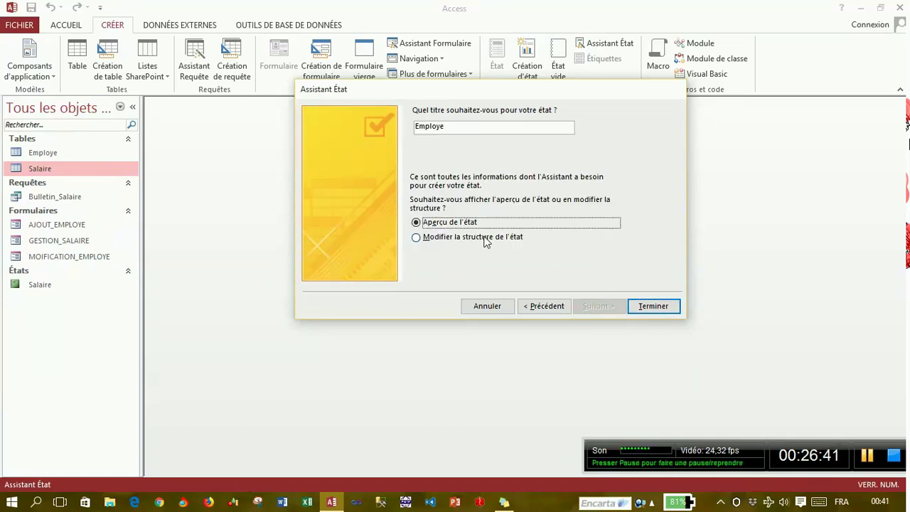
left_click(485, 238)
Finish the wizard and widen the Employe title label in the report header.
left_click(651, 306)
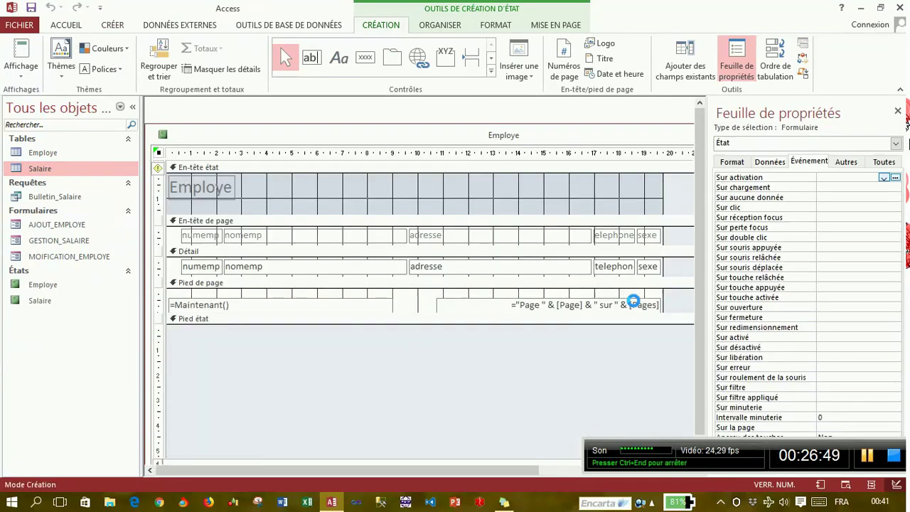
left_click(237, 189)
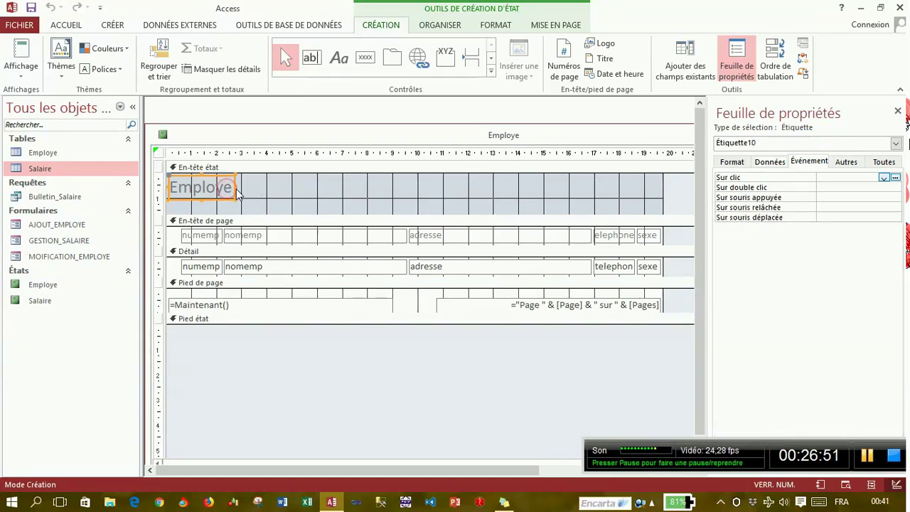
mouse_move(236, 187)
left_mouse_down()
mouse_move(443, 219)
mouse_move(519, 204)
left_mouse_up()
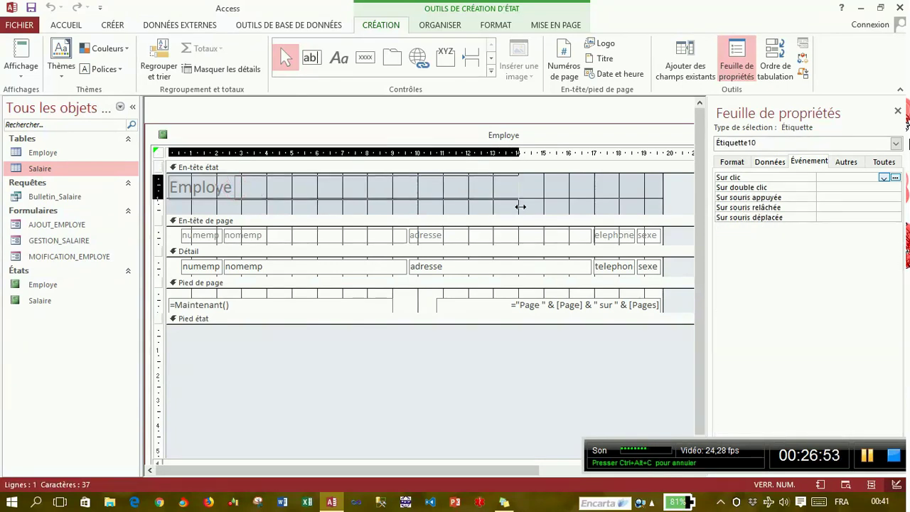
Replace the title text Employe with LISTE GENERALE DES EMPLOYES.
left_click(458, 188)
mouse_move(459, 189)
left_mouse_down()
mouse_move(201, 169)
mouse_move(146, 184)
left_mouse_up()
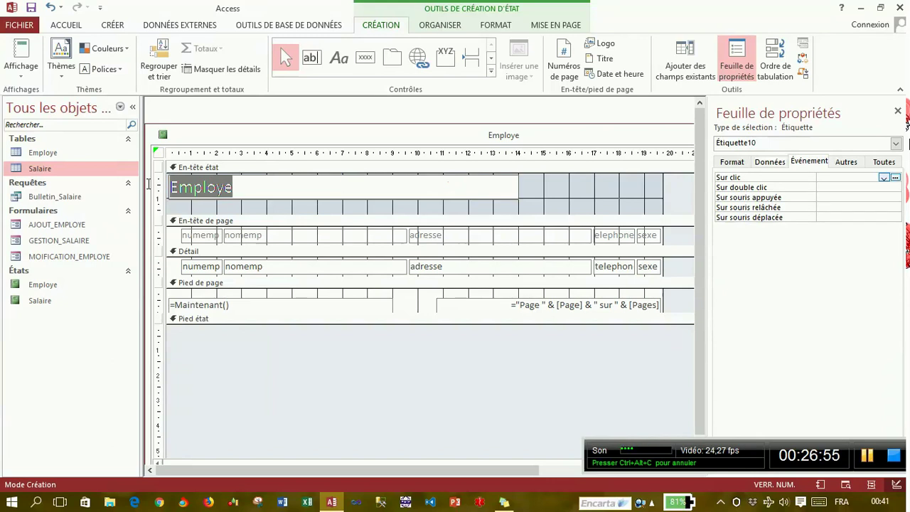
key("BackSpace")
type("LIST")
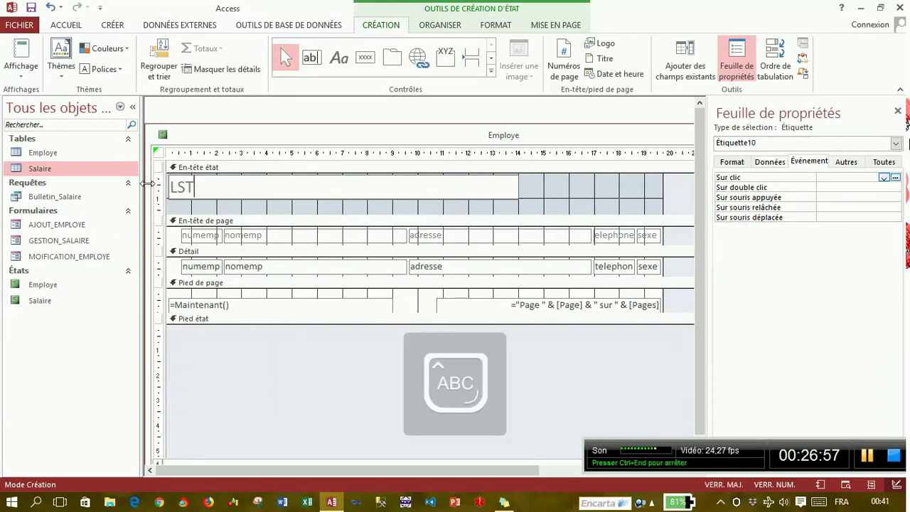
key("BackSpace")
key("BackSpace")
type("STE")
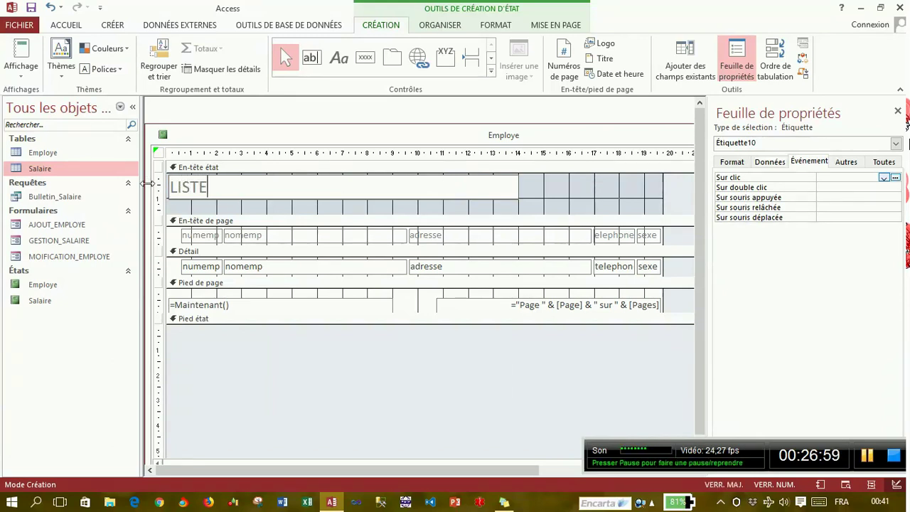
type("GENERA")
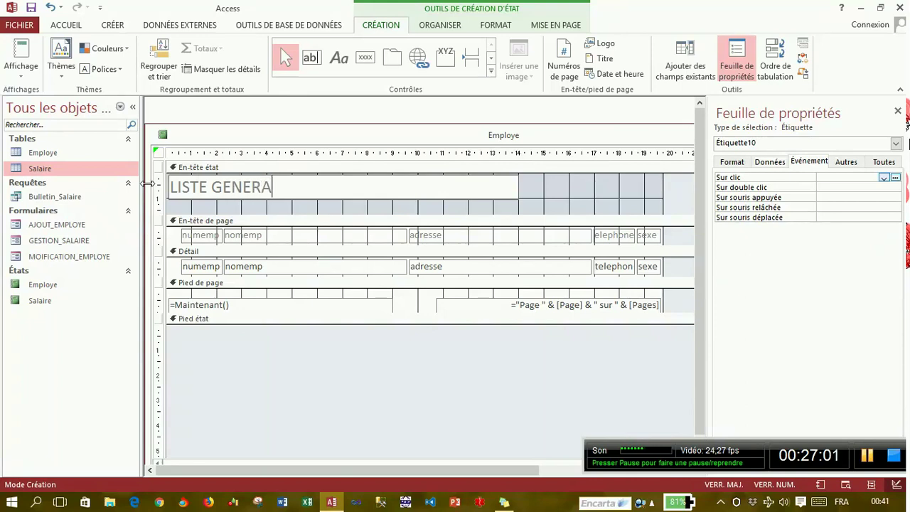
type("LE DDES")
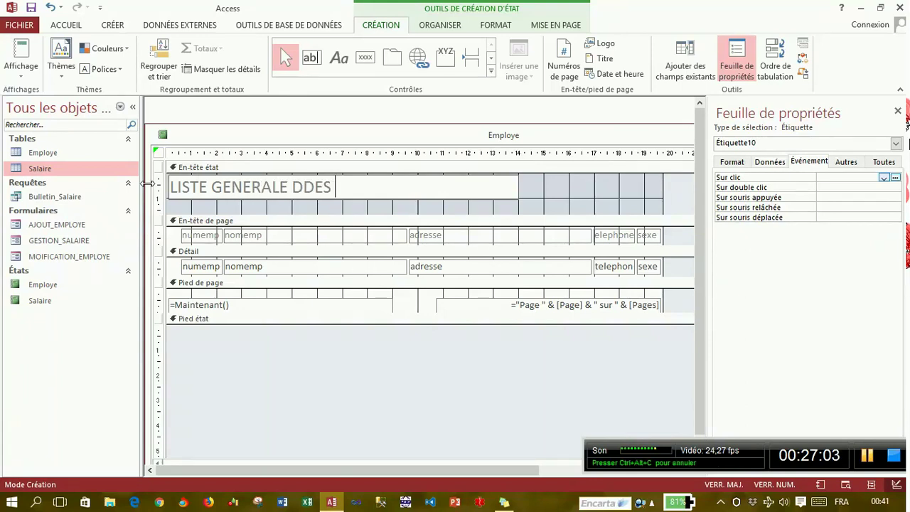
type("ES")
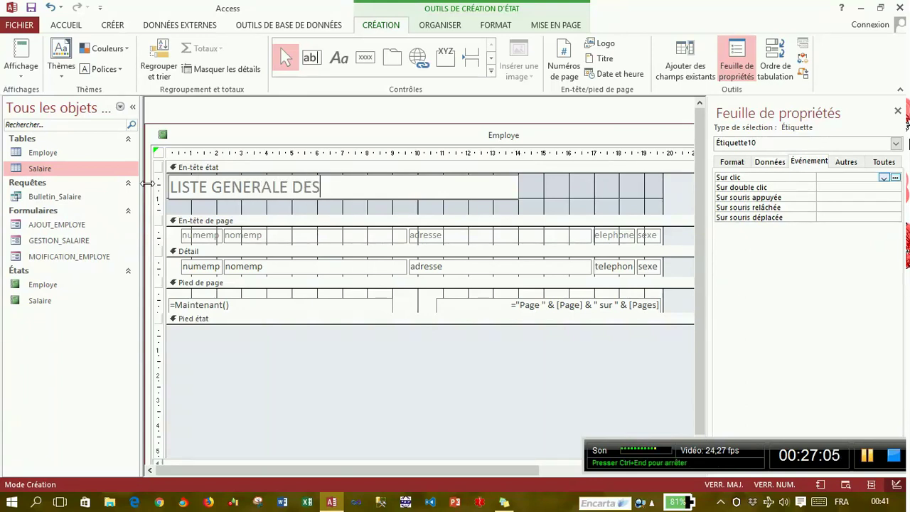
type(" EMPLOYE")
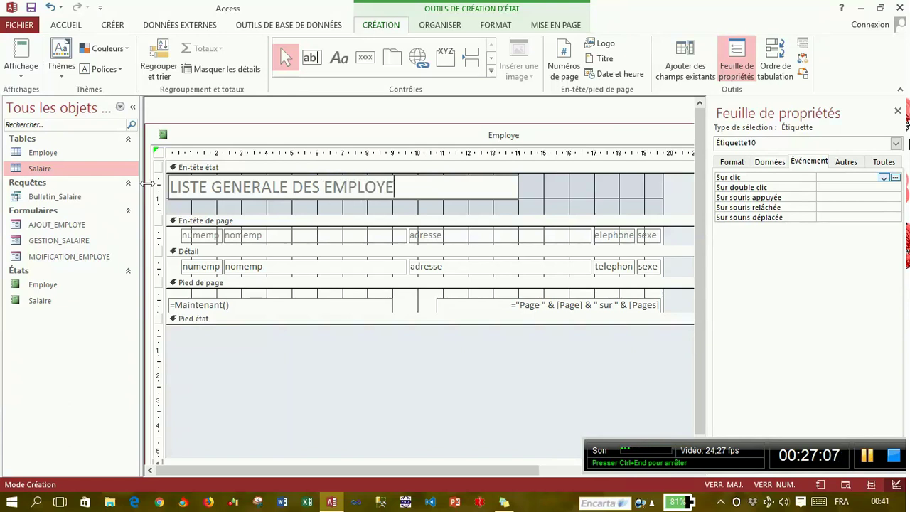
type("S")
Move the LISTE GENERALE DES EMPLOYES title label right and down.
left_click(476, 195)
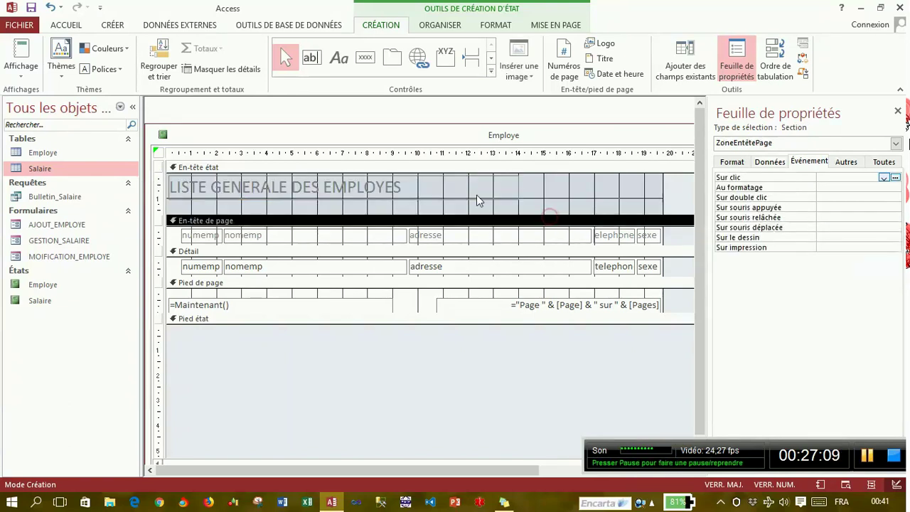
left_click(472, 194)
left_click_drag(473, 193, 518, 206)
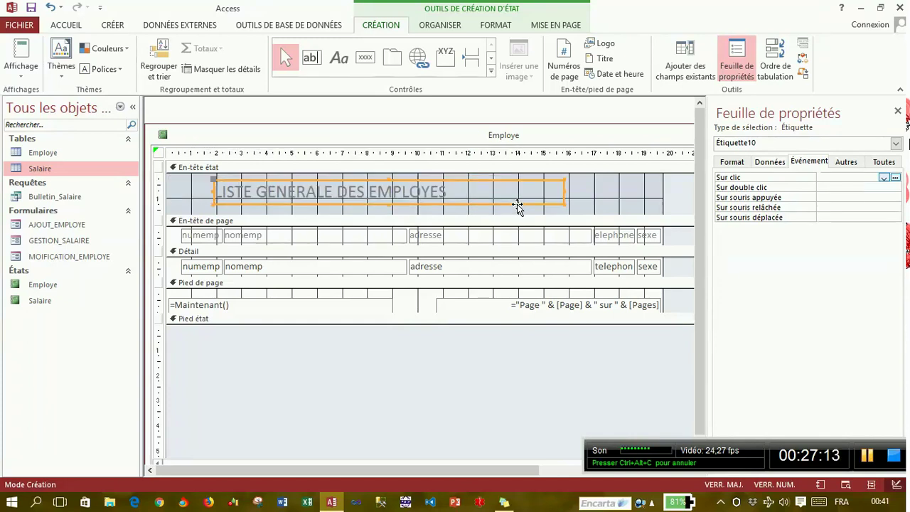
Format the title in Courier New with Texte 1 colour, bold and centred.
left_click(732, 161)
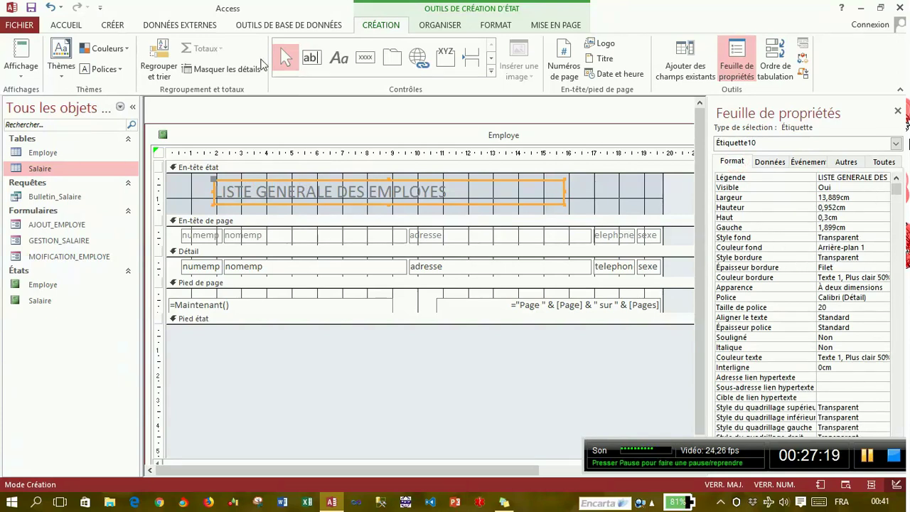
left_click(67, 25)
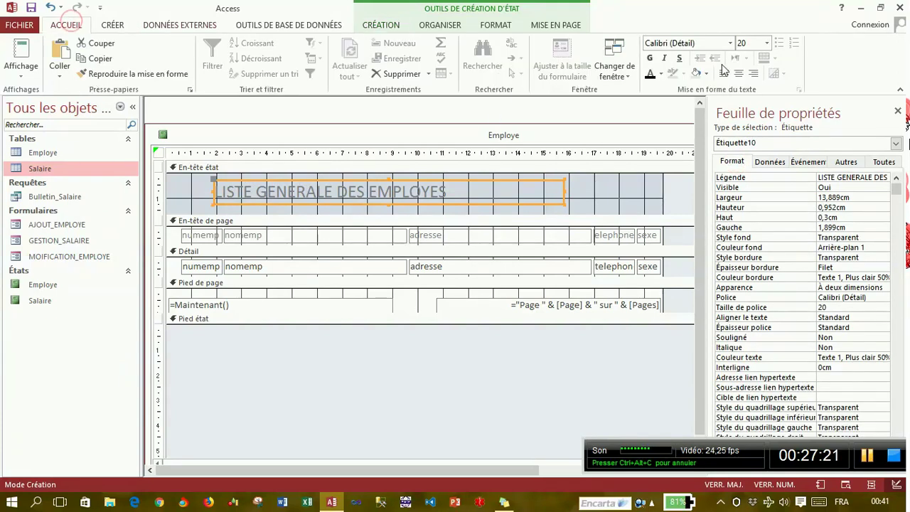
left_click(730, 42)
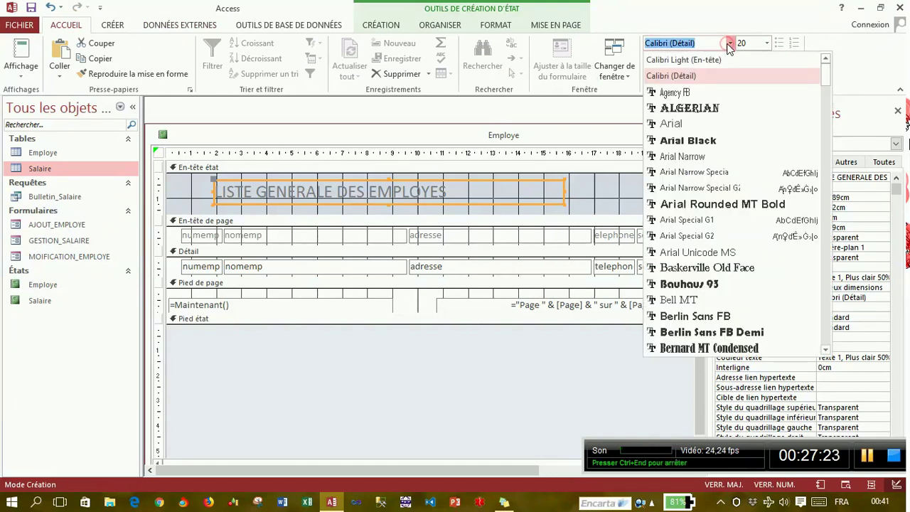
left_click(727, 320)
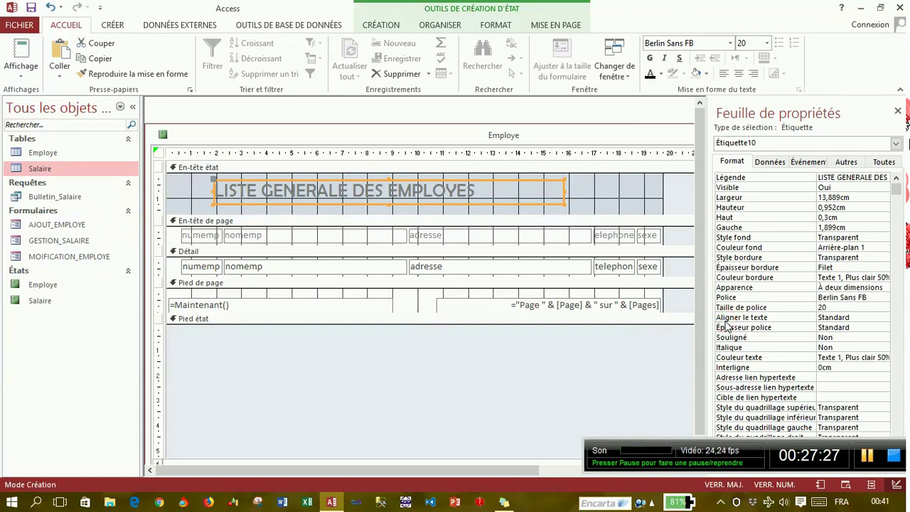
left_click(731, 42)
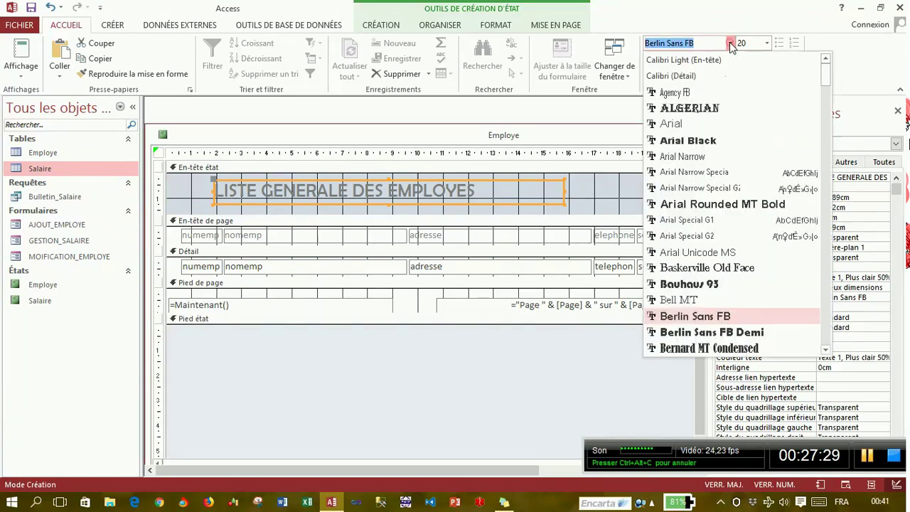
left_click_drag(825, 71, 827, 140)
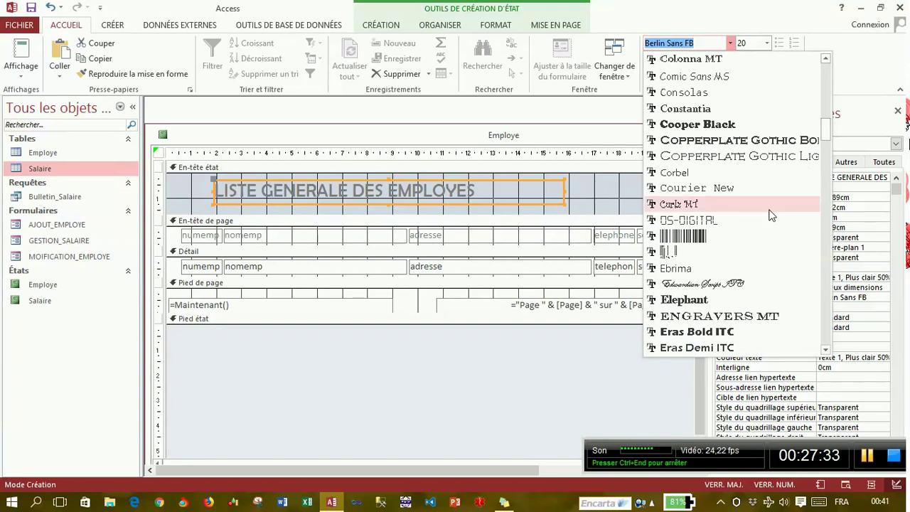
left_click(770, 189)
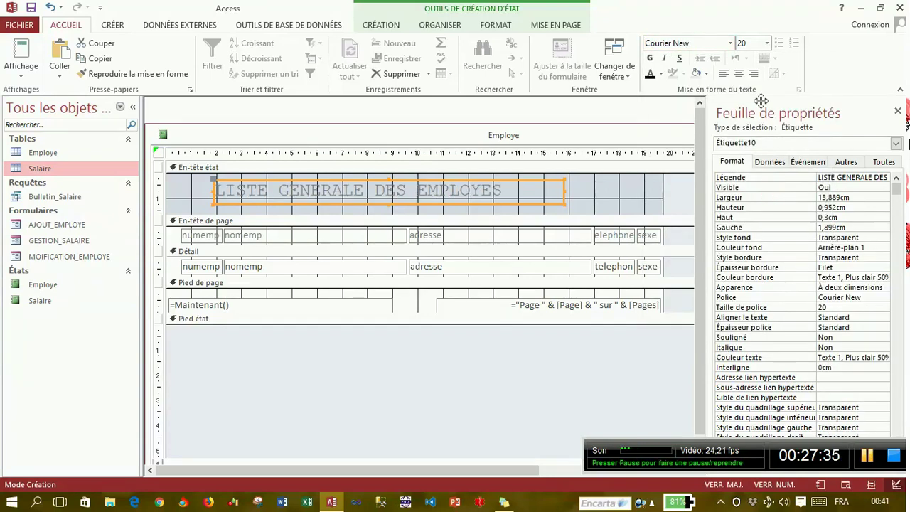
left_click(650, 76)
left_click(649, 58)
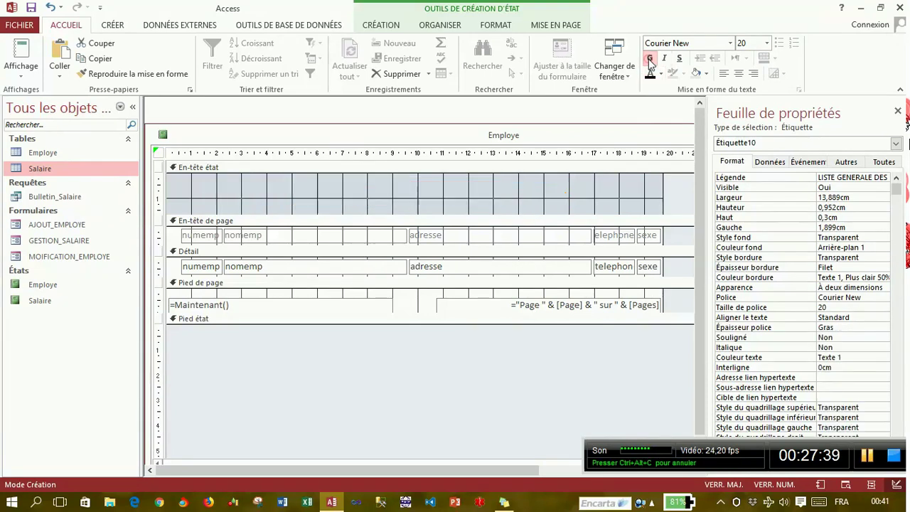
left_click(737, 74)
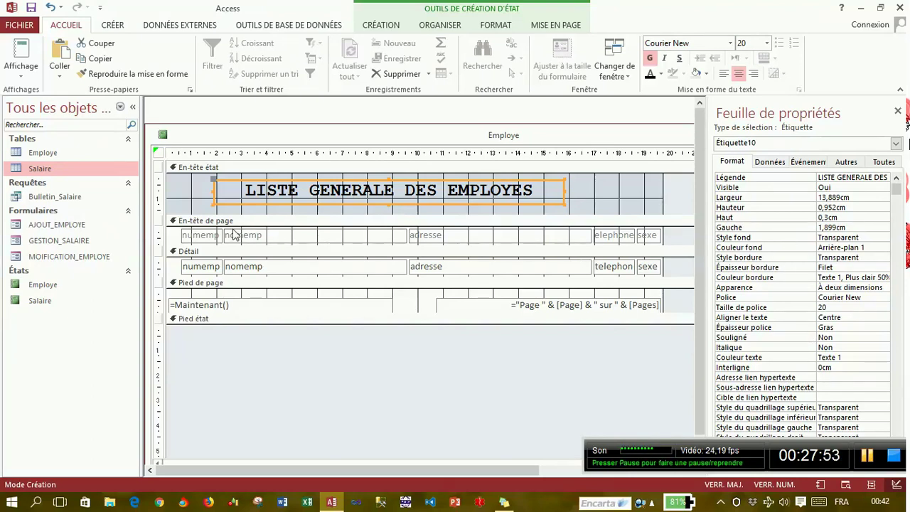
Rename the numemp and nomemp column headers to Matricule and Nom et Prénoms.
left_click(200, 237)
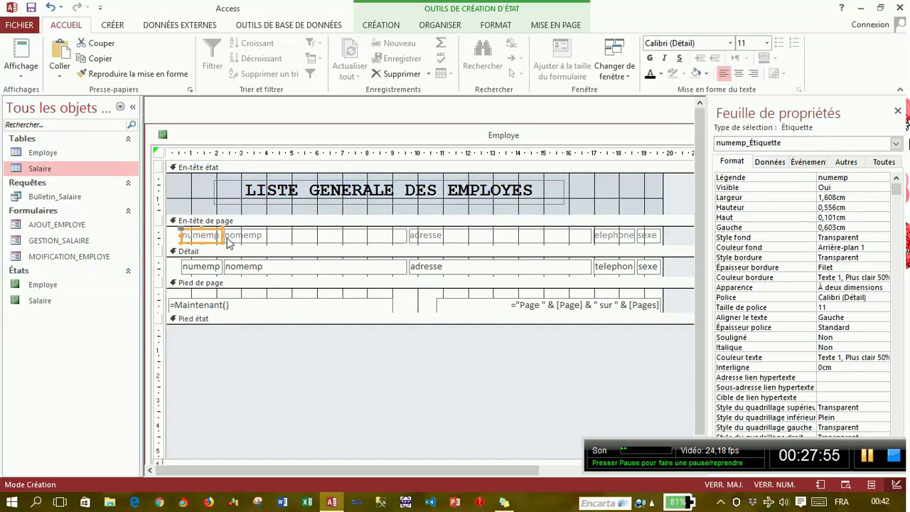
left_click_drag(221, 236, 182, 235)
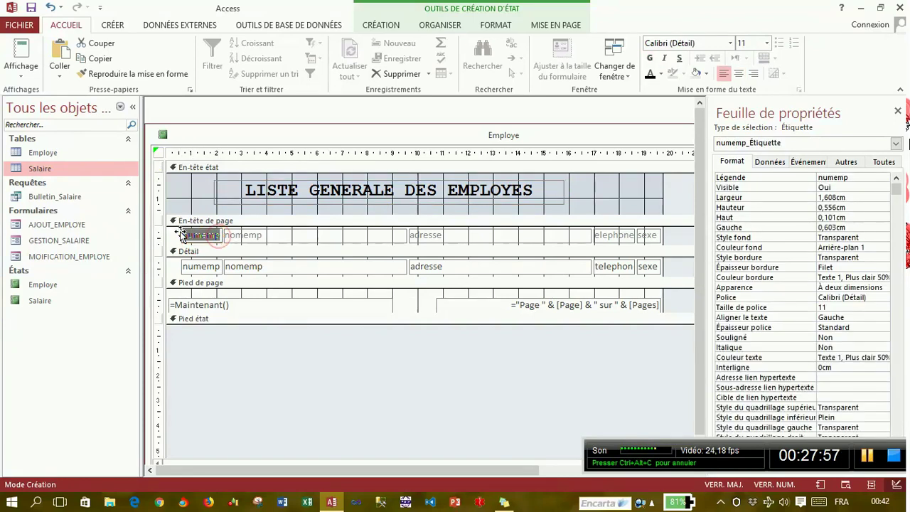
key("Caps_Lock")
key("BackSpace")
type("Matr")
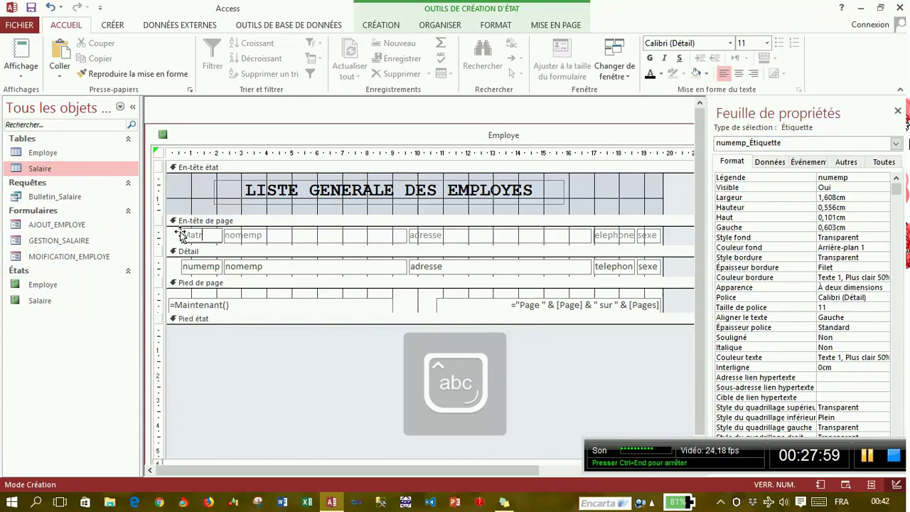
type("icule")
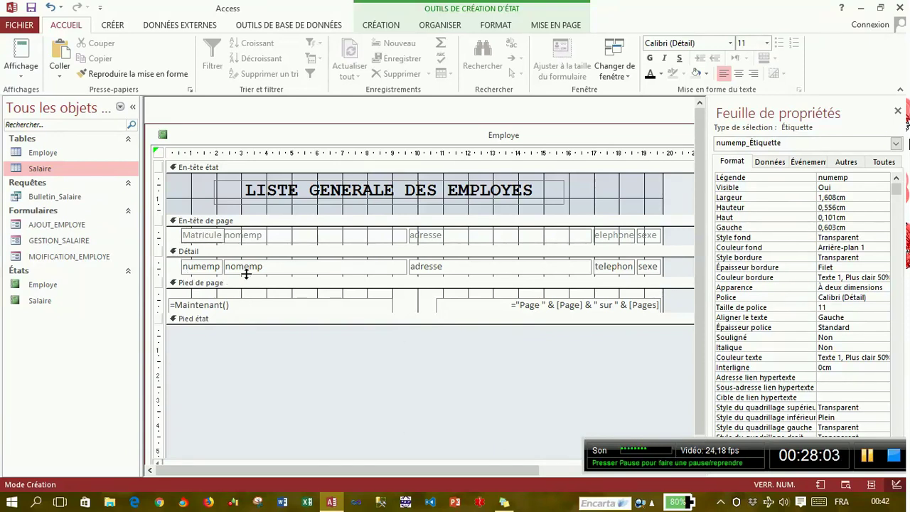
left_click(276, 239)
double_click(274, 235)
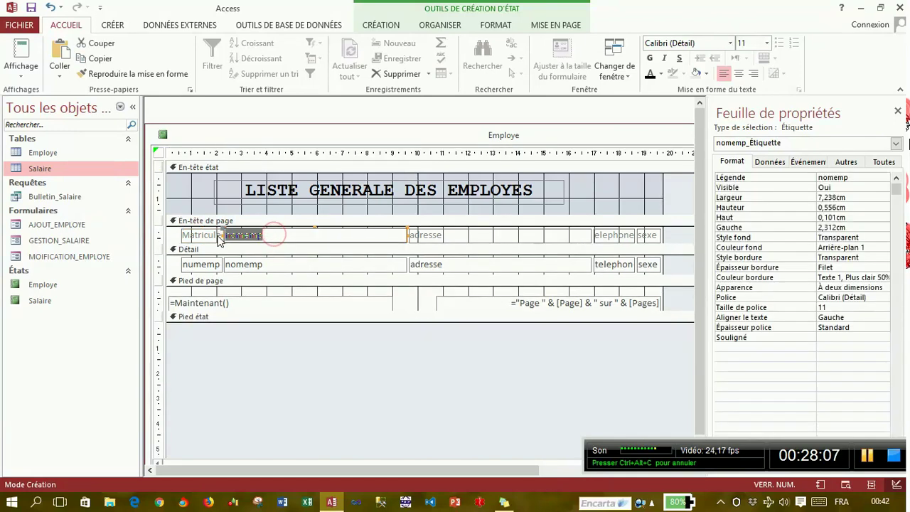
type("Nom")
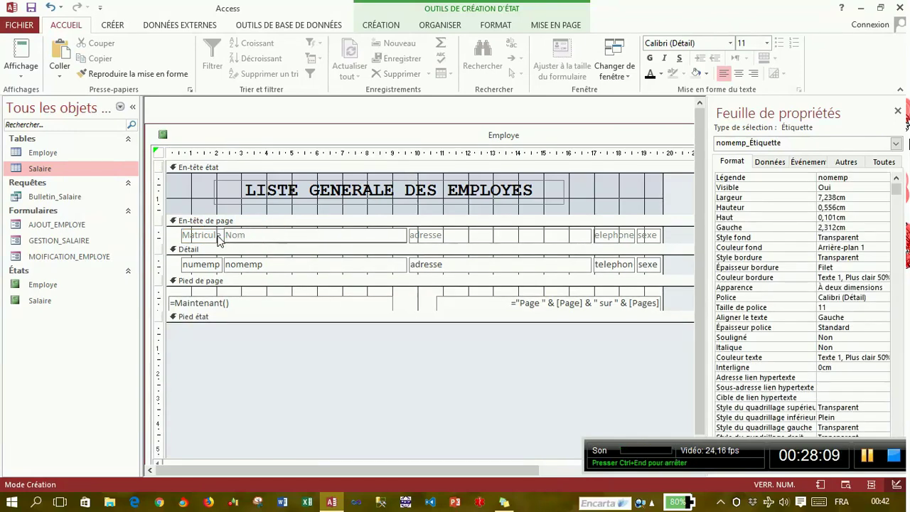
type(" et Prénoms")
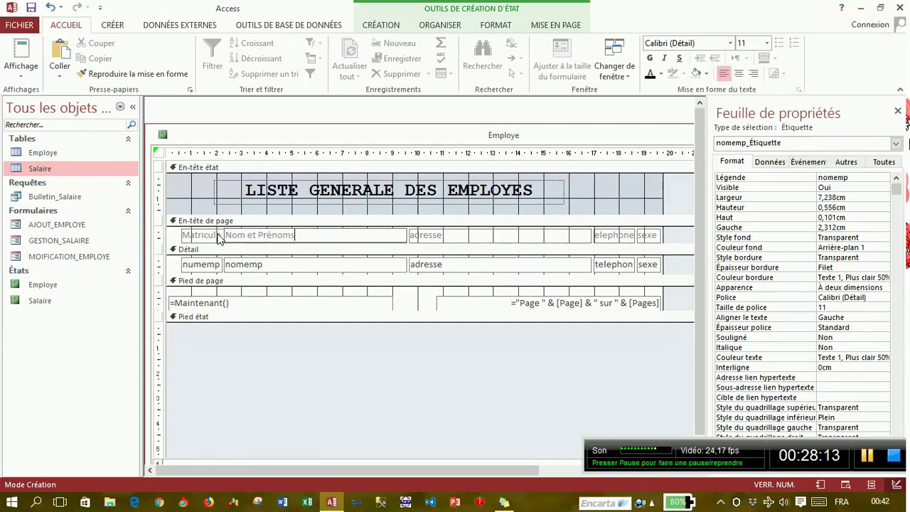
Narrow the name column, then move the adresse column left and narrow it to 3,005 cm.
left_click(397, 262)
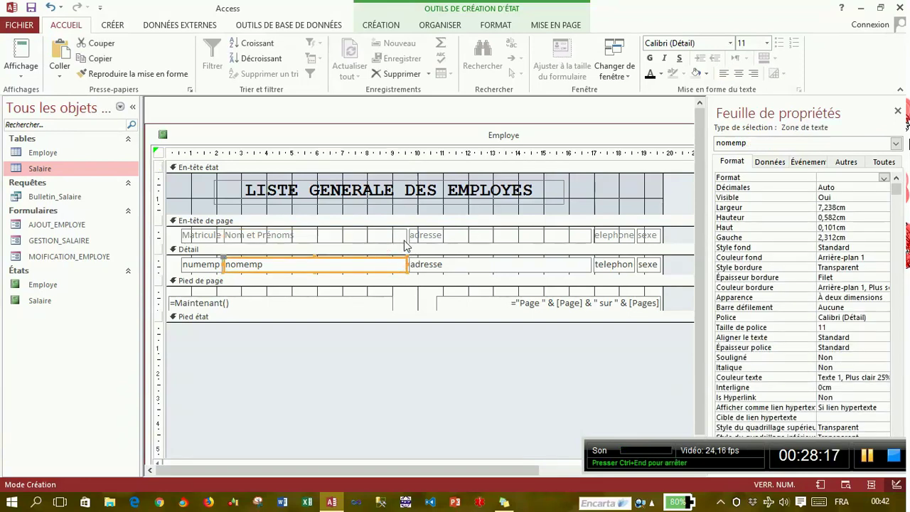
left_click(407, 238, "shift")
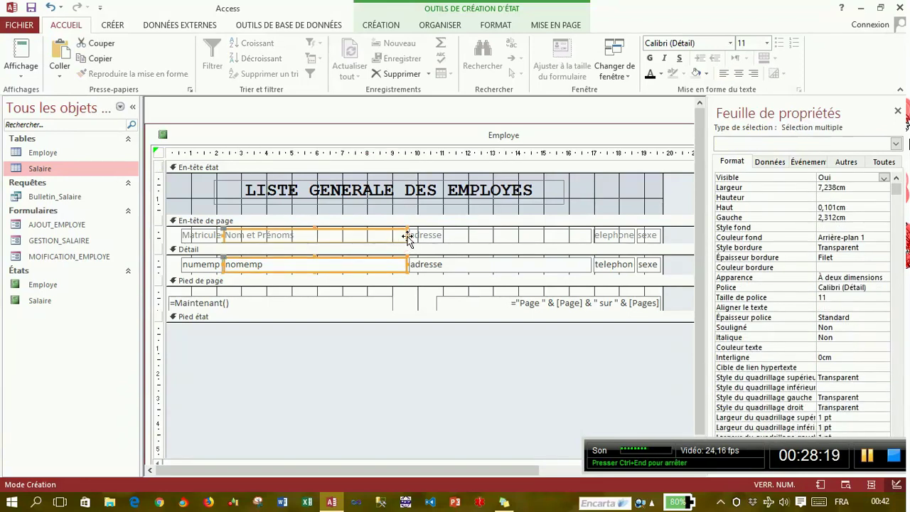
left_click_drag(407, 237, 364, 243)
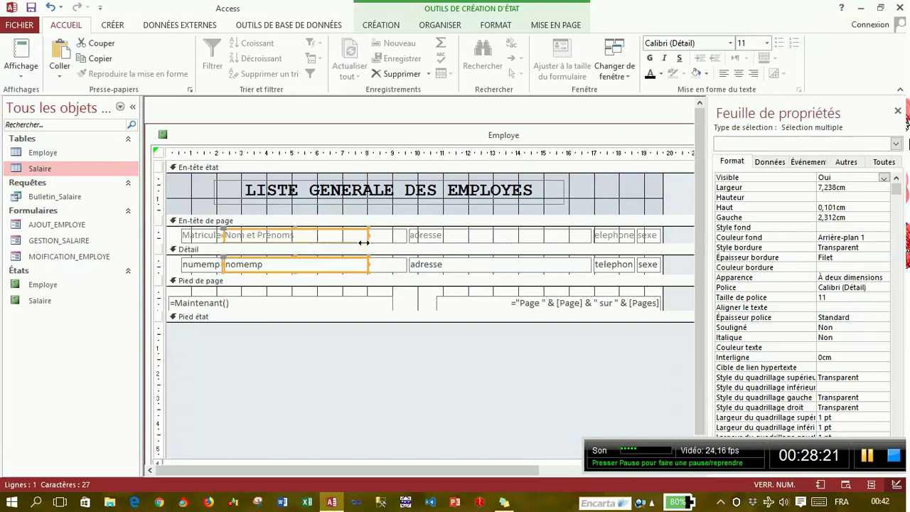
left_click_drag(385, 238, 434, 274)
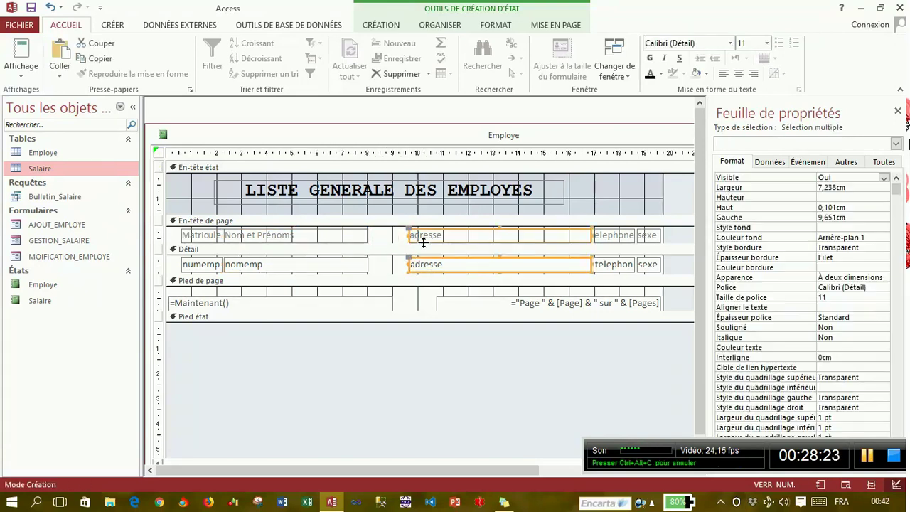
left_click_drag(423, 241, 367, 231)
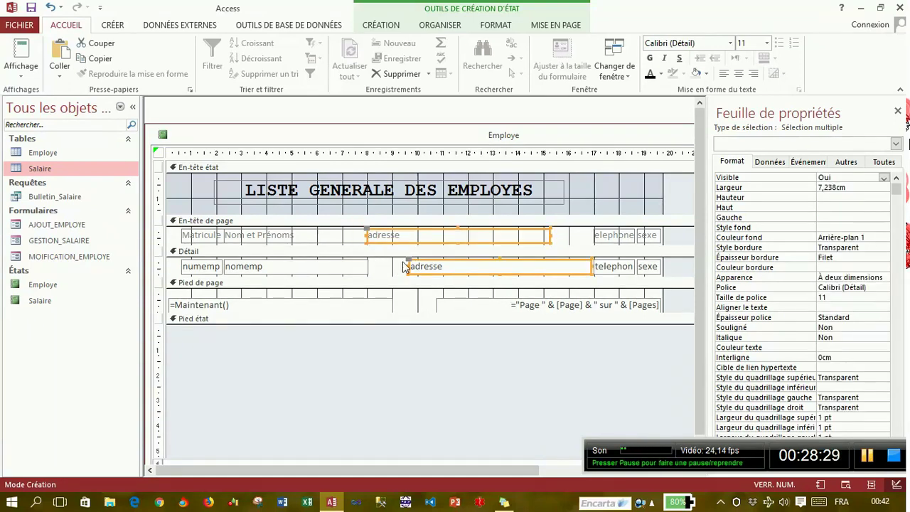
left_click_drag(408, 260, 367, 262)
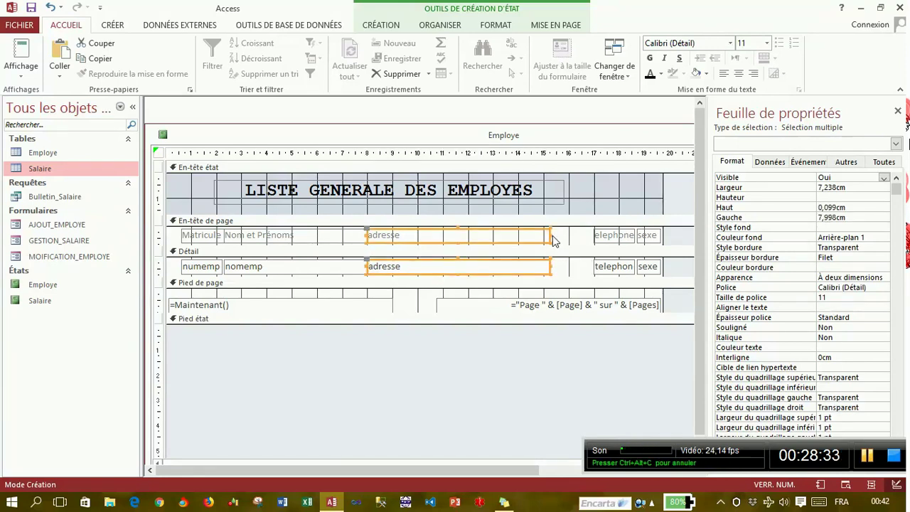
left_click_drag(550, 234, 443, 239)
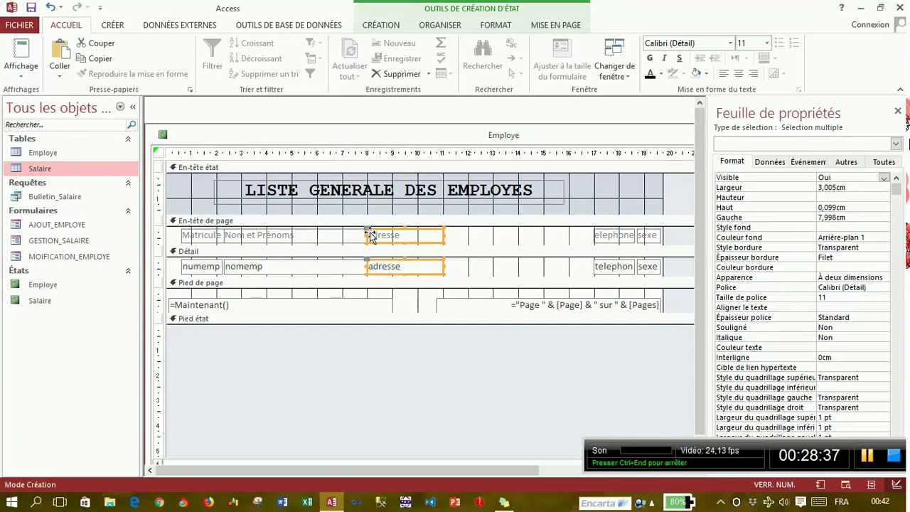
Retype the adresse header label as Adresse.
left_click(479, 243)
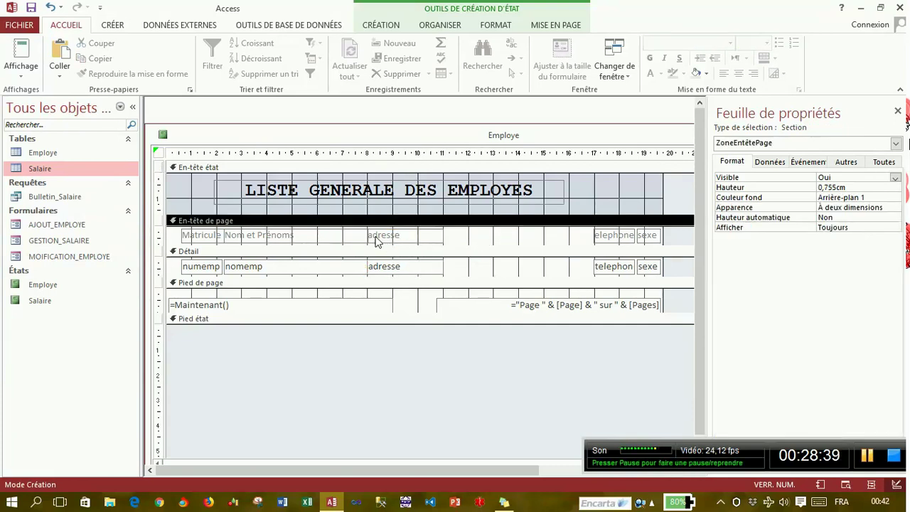
left_click(374, 237)
left_click(374, 236)
type("A")
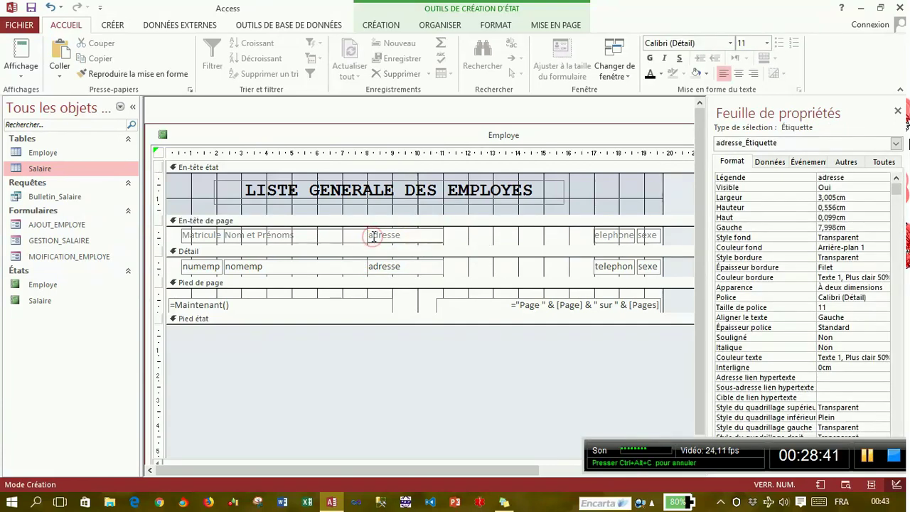
Move the telephone column beside Adresse, widen it, left-align it and rename its header Telephone.
left_click(477, 248)
key("Escape")
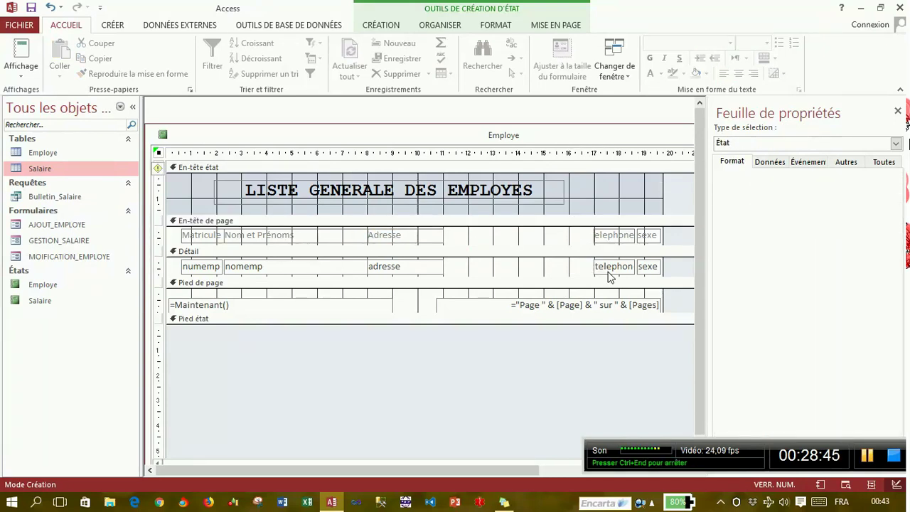
left_click_drag(609, 276, 599, 242)
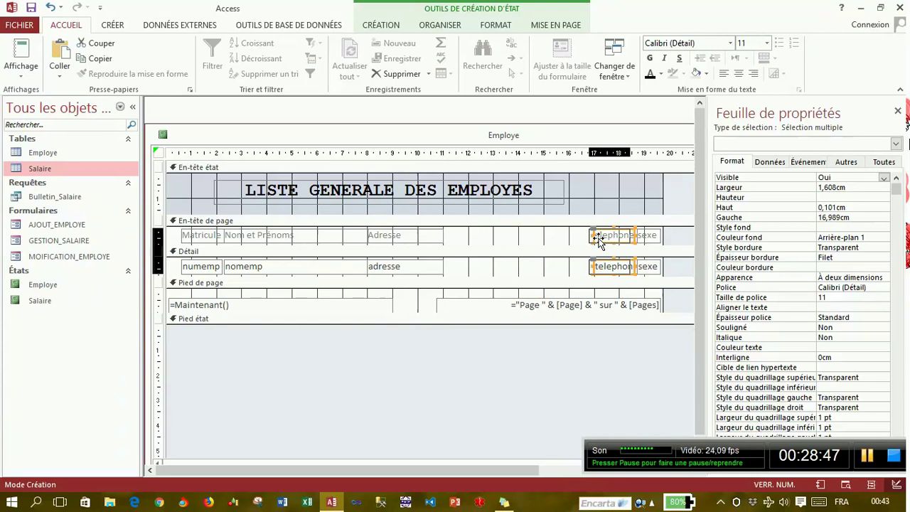
key("Left")
key("Left")
key("Left")
key("Left")
key("Left")
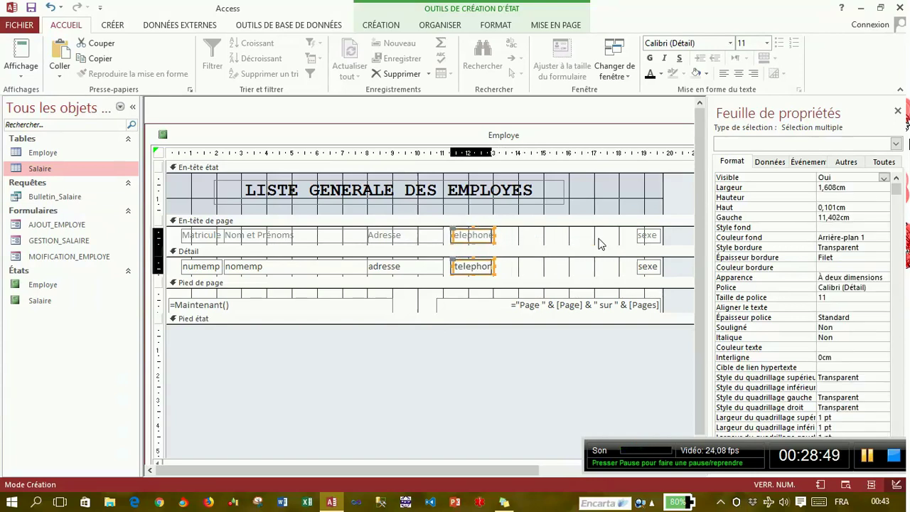
key("Left")
key("Left")
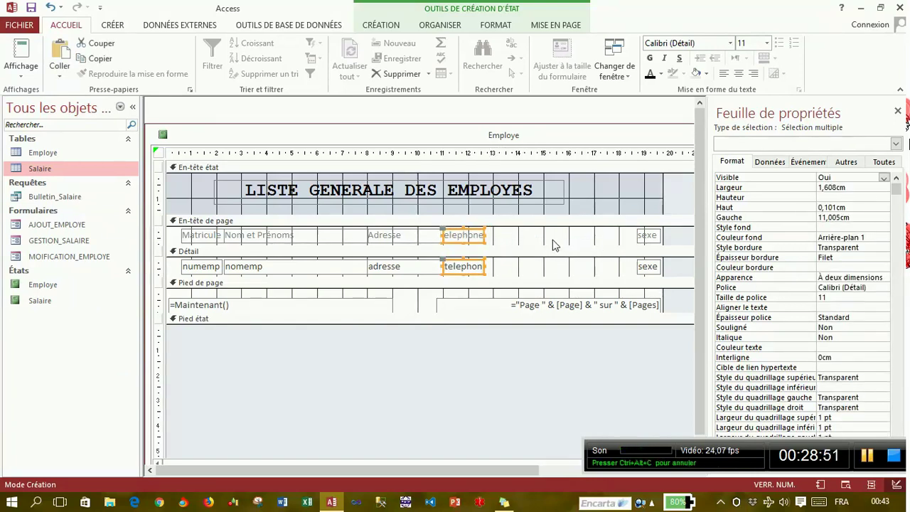
left_click_drag(485, 235, 507, 234)
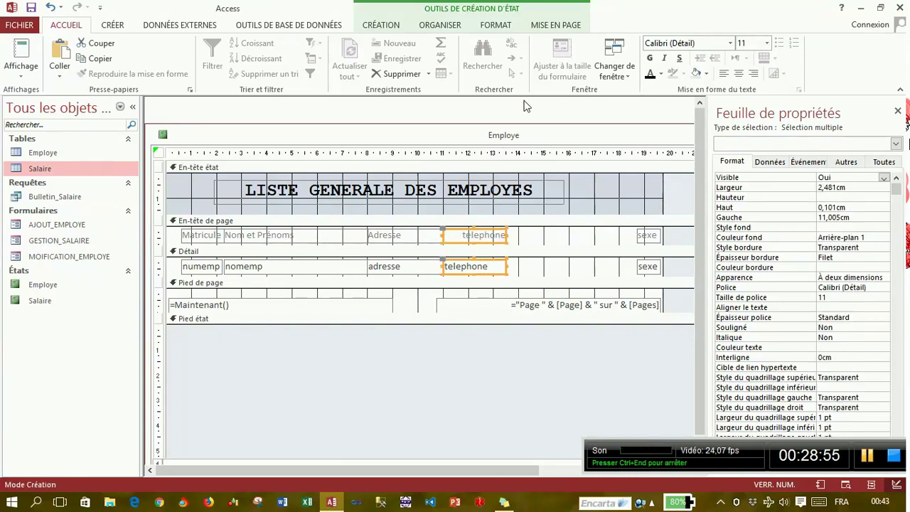
left_click(723, 73)
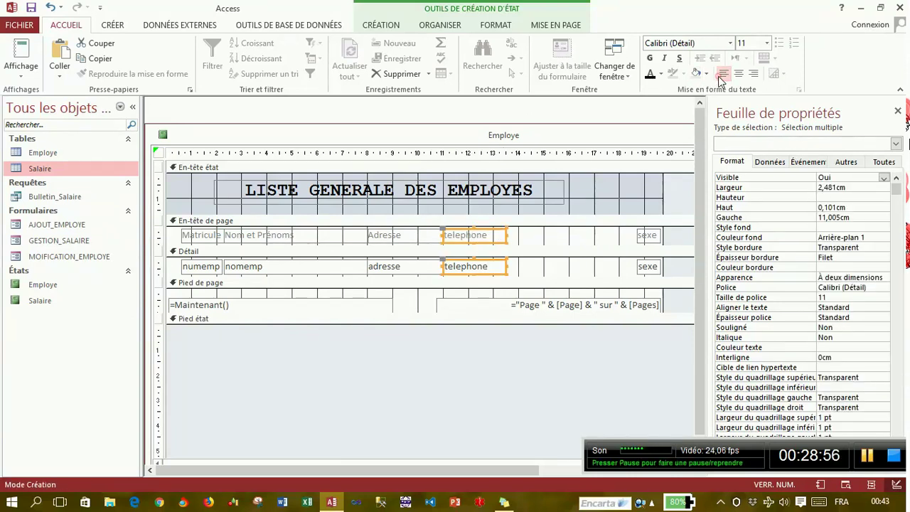
left_click(484, 243)
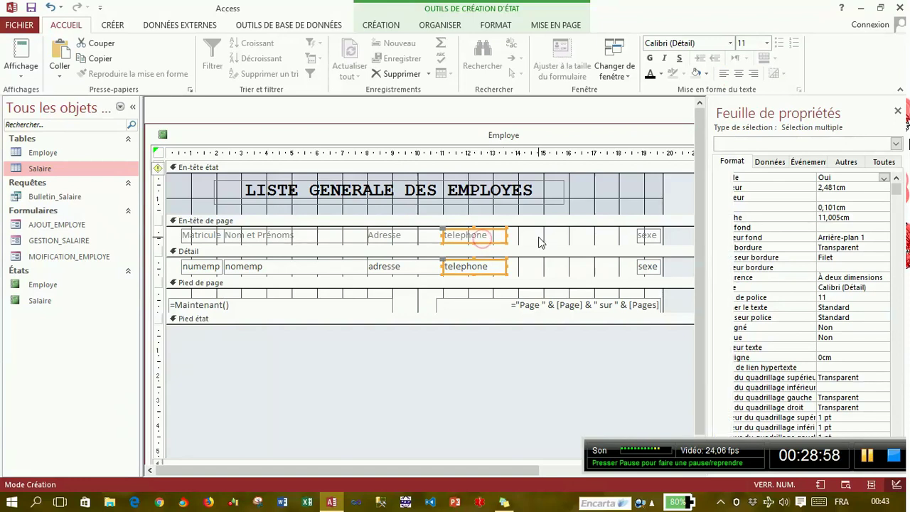
left_click(449, 235)
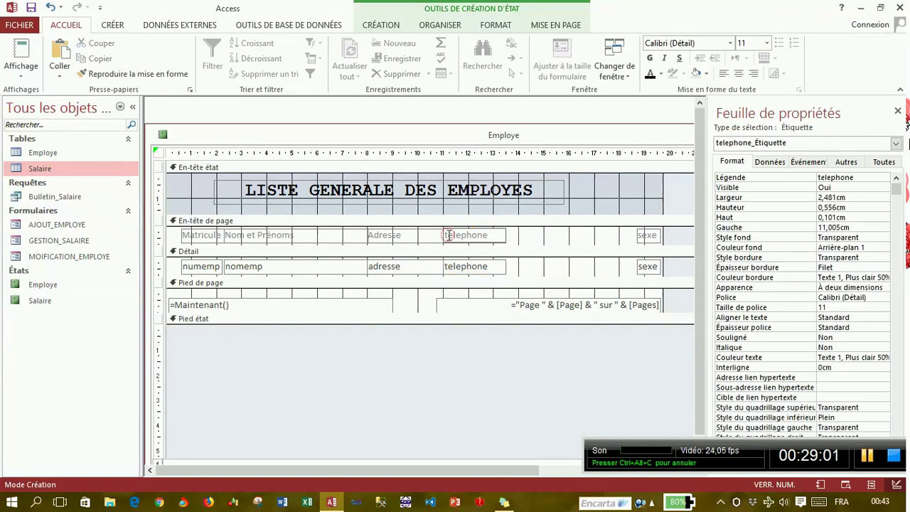
left_click(526, 239)
Move the sexe column left next to Telephone and widen it to 1,194 cm.
left_click_drag(595, 237, 663, 270)
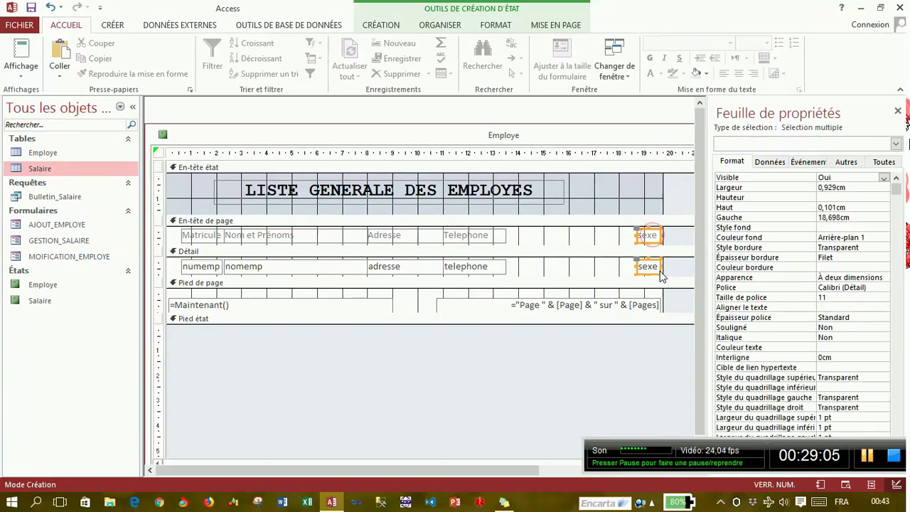
key("Left")
key("Left")
key("Left")
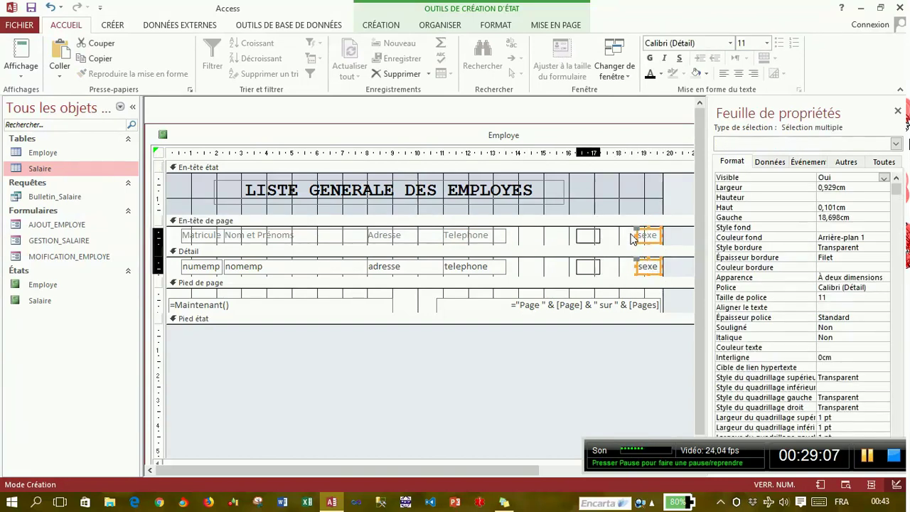
key("Left")
key("Left")
key("Left")
key("Left")
key("Left")
key("Left")
key("Left")
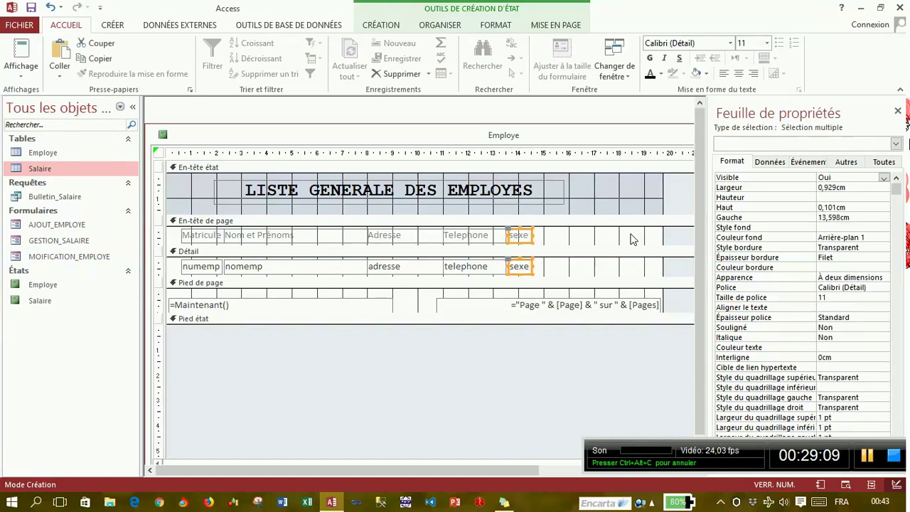
key("Left")
left_click(581, 231)
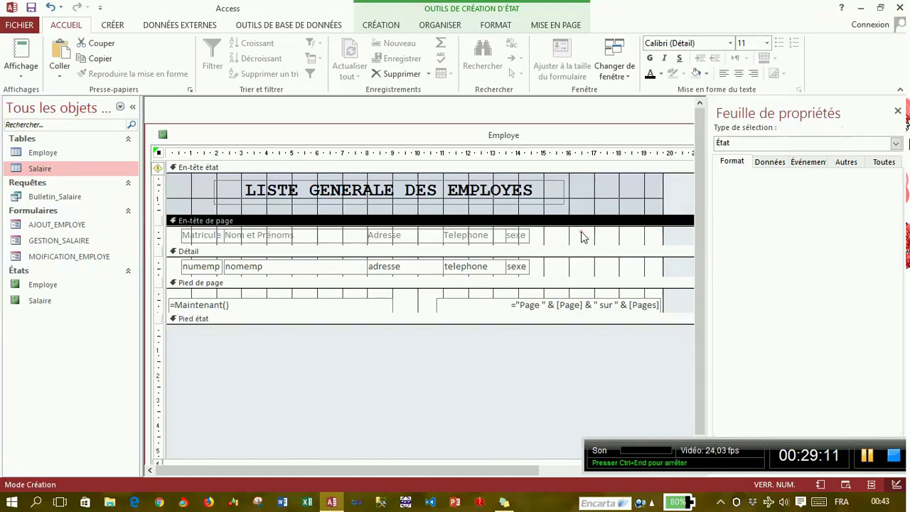
left_click(528, 269)
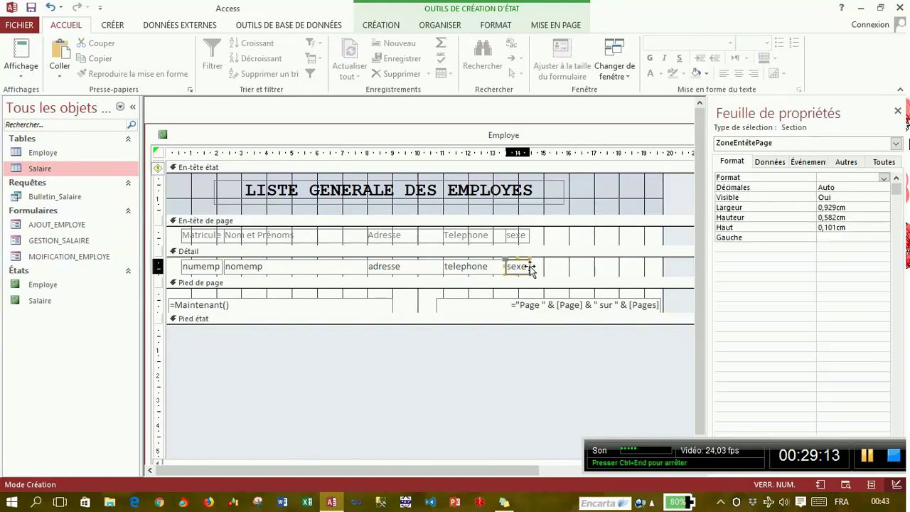
left_click(526, 237, "shift")
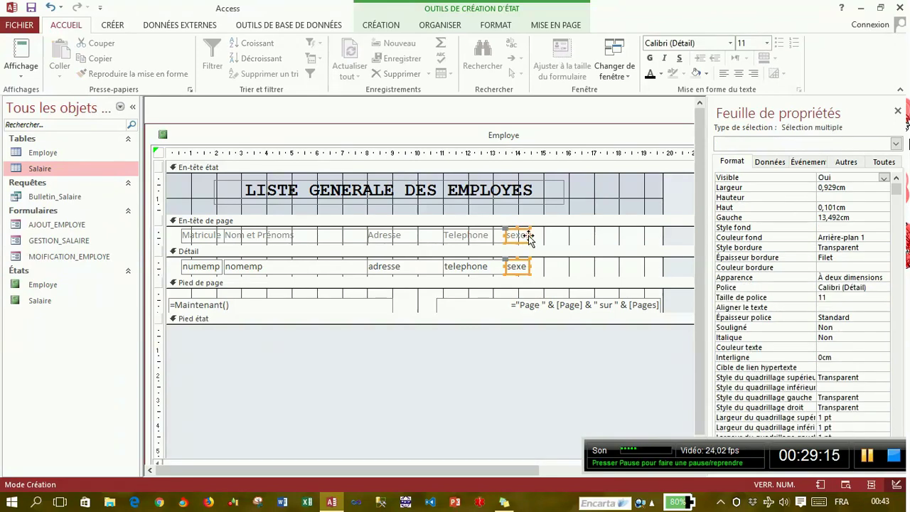
left_click_drag(538, 235, 544, 235)
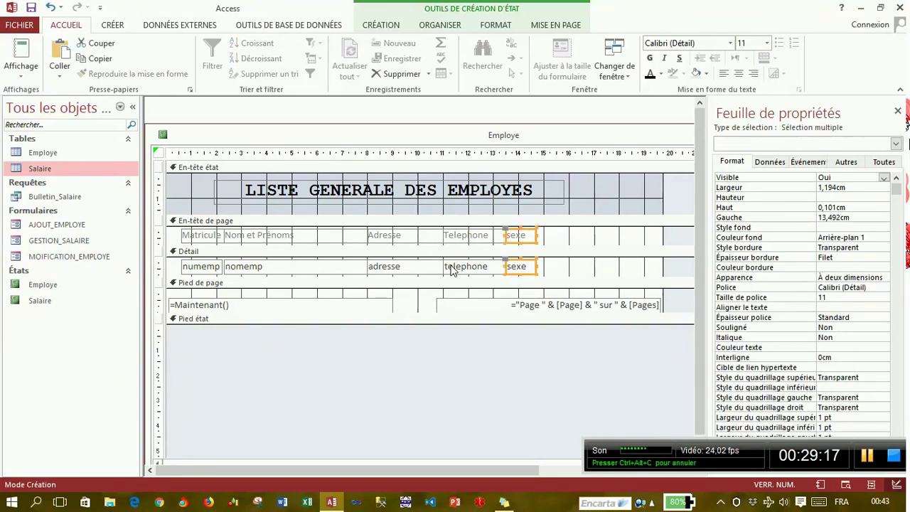
left_click(158, 235)
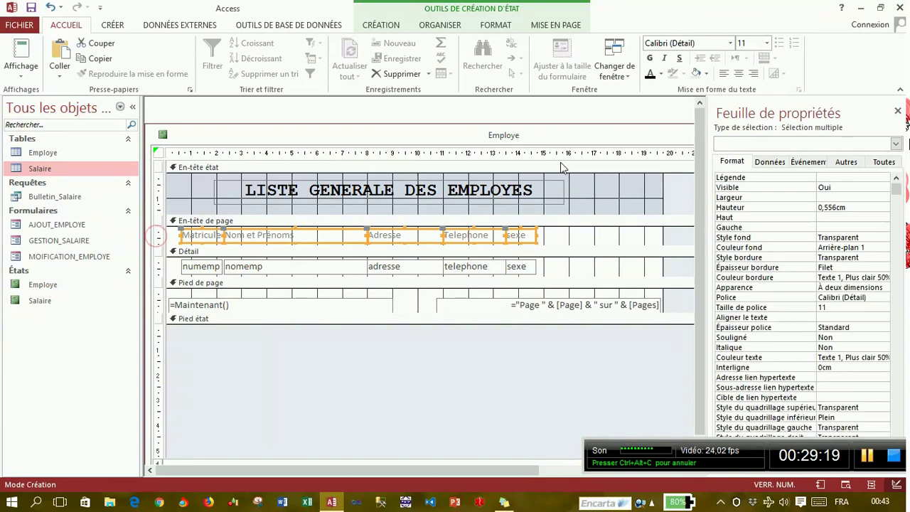
Make the column headers and detail fields black and shift all columns to the left edge.
left_click(649, 74)
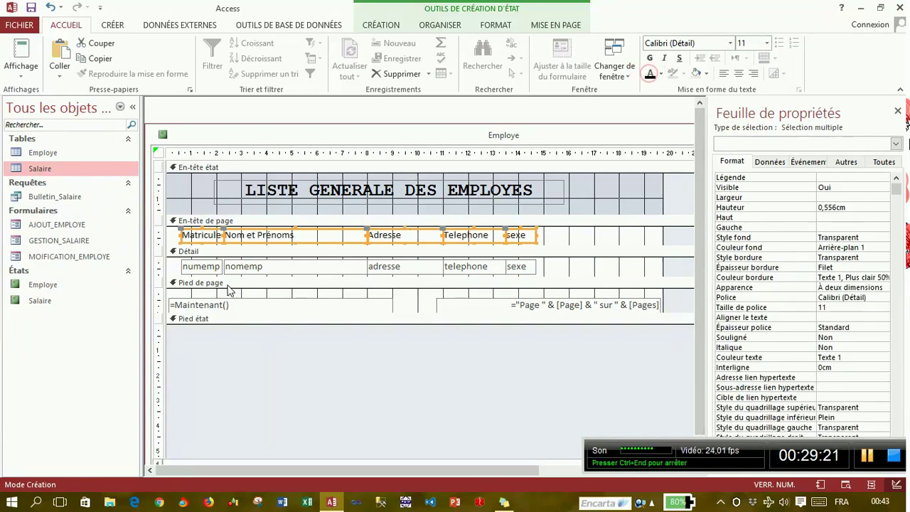
left_click(159, 265)
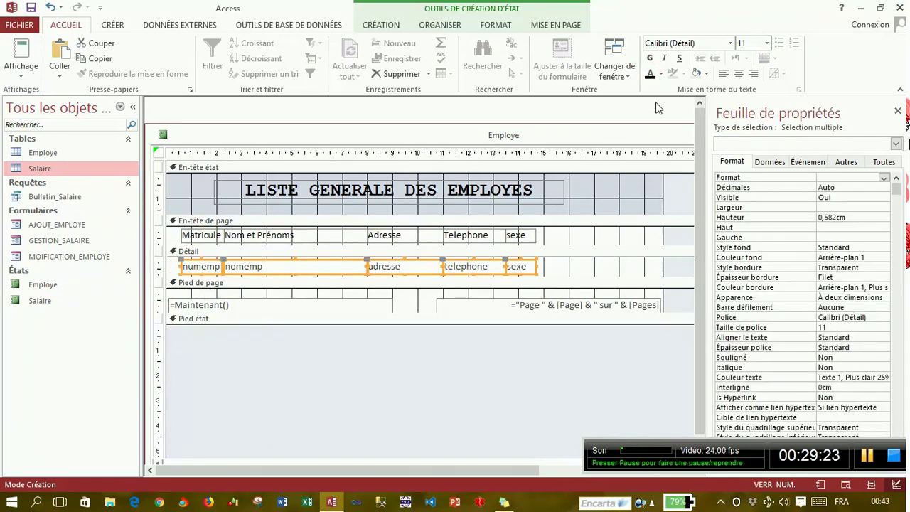
left_click(649, 74)
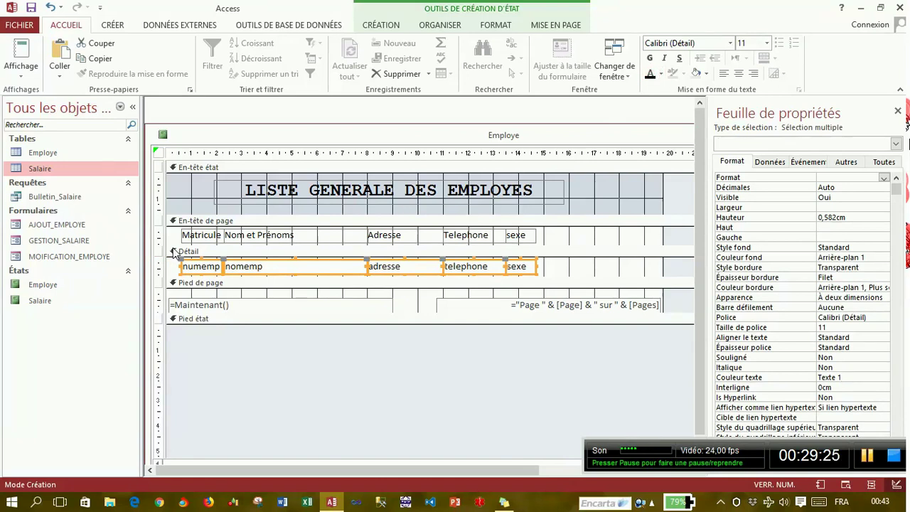
left_click_drag(159, 236, 159, 283)
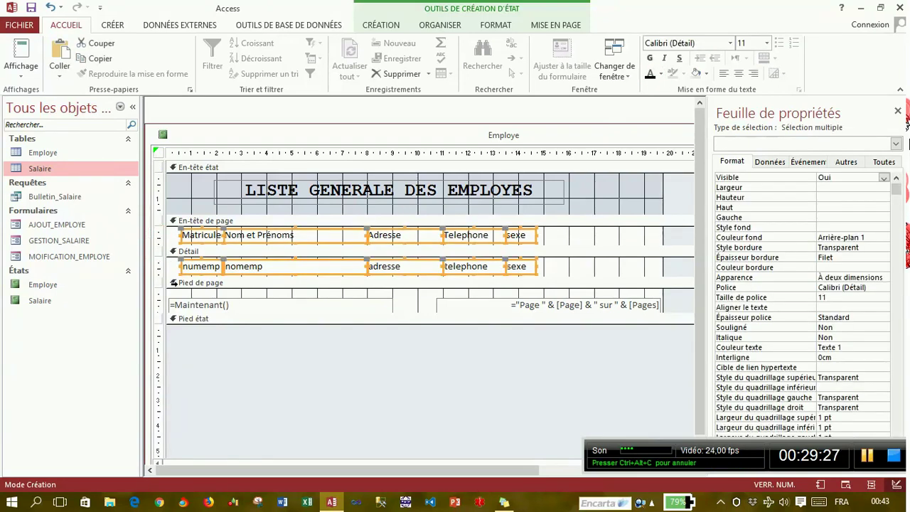
key("Left")
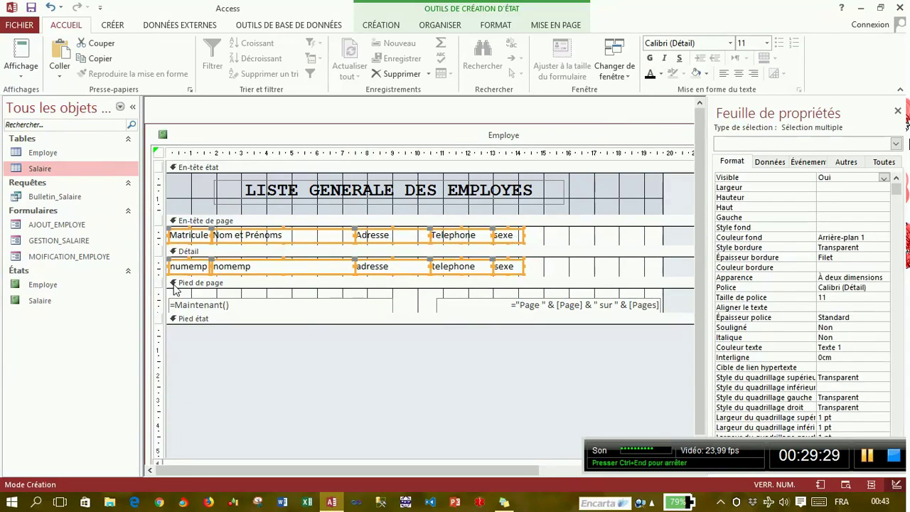
key("Left")
left_click(559, 241)
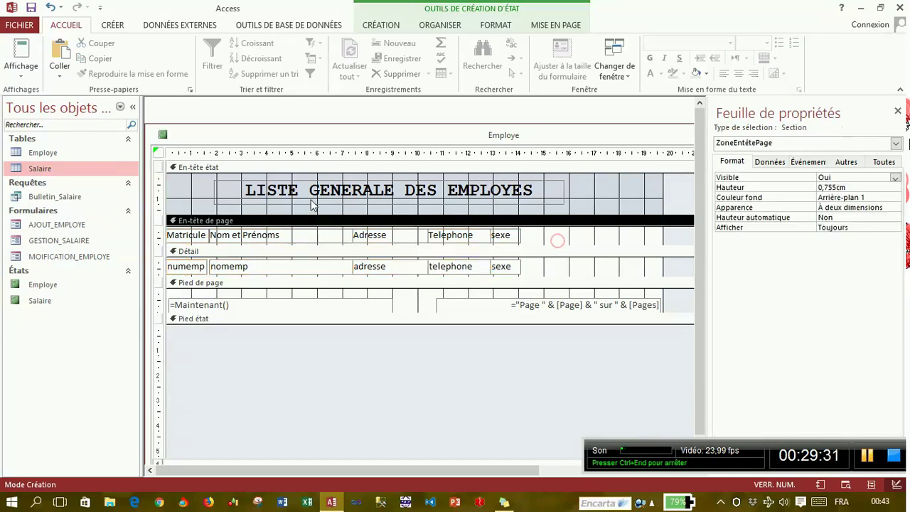
Move the title left to 0,6 cm and make the report header section shorter.
left_click(230, 208)
left_click_drag(230, 208, 196, 205)
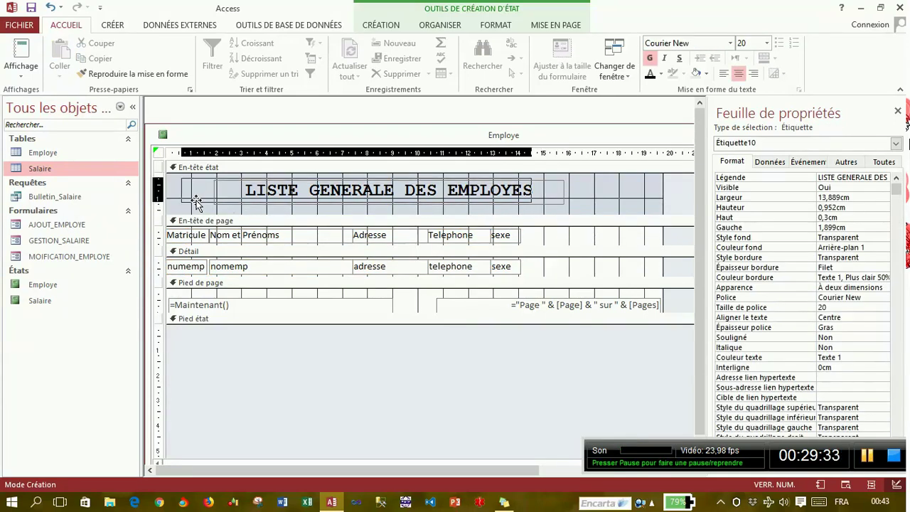
left_click_drag(258, 213, 256, 202)
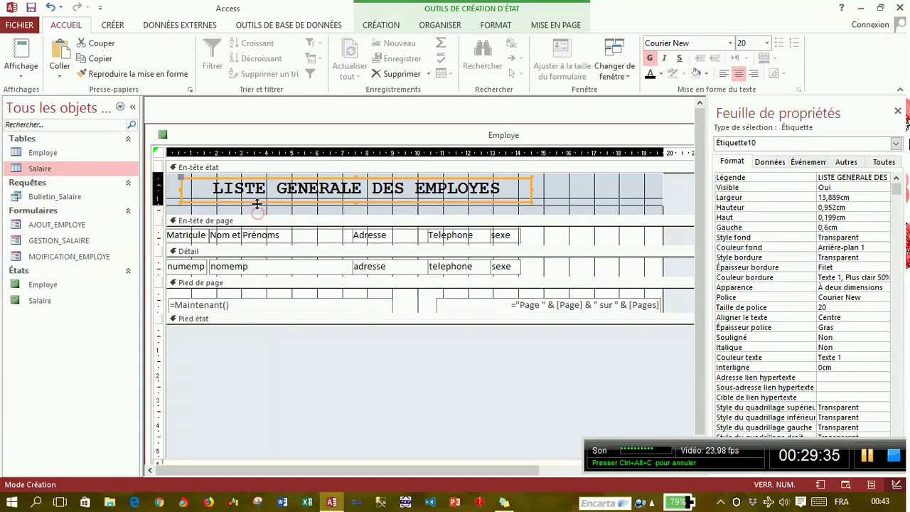
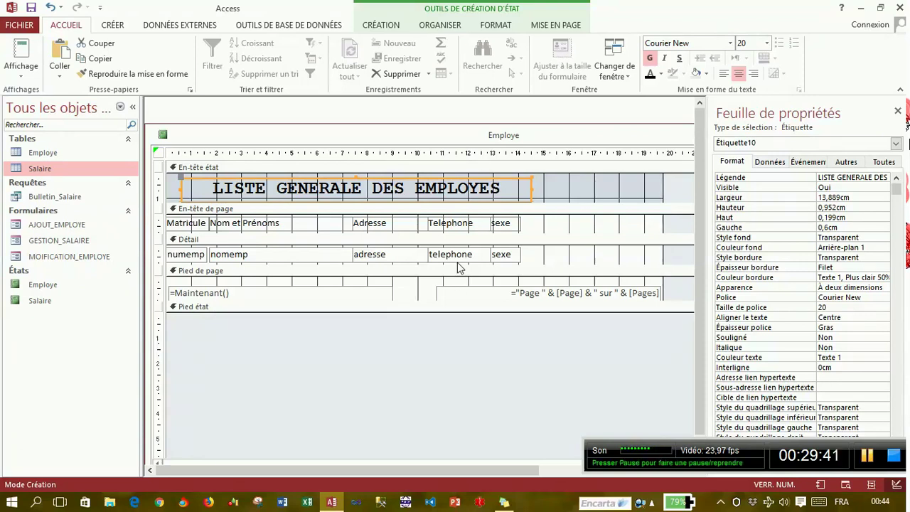
Raise the column heading labels and shrink the page header band to fit them.
left_click_drag(537, 234, 537, 232)
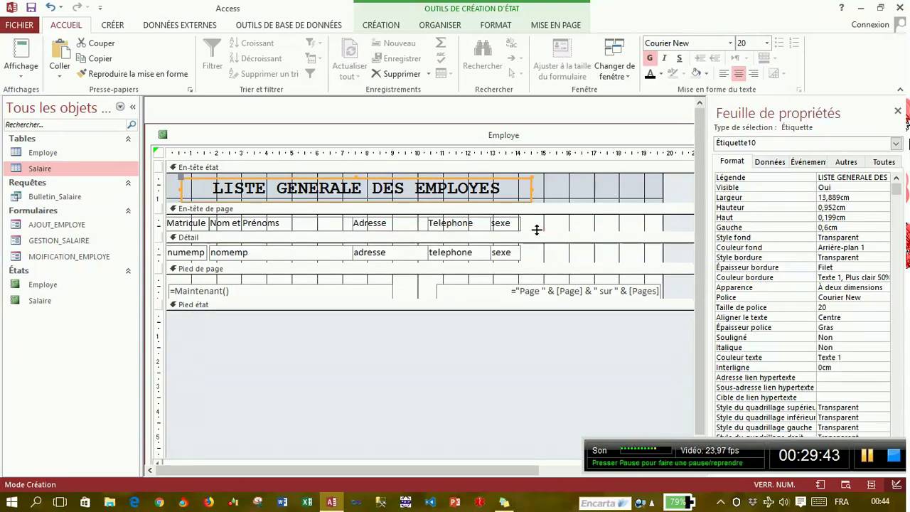
left_click(158, 223)
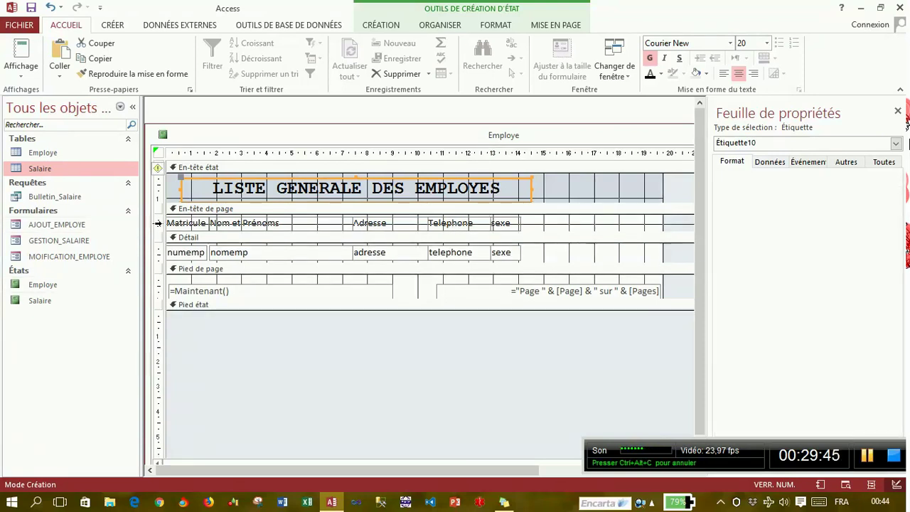
key("Up")
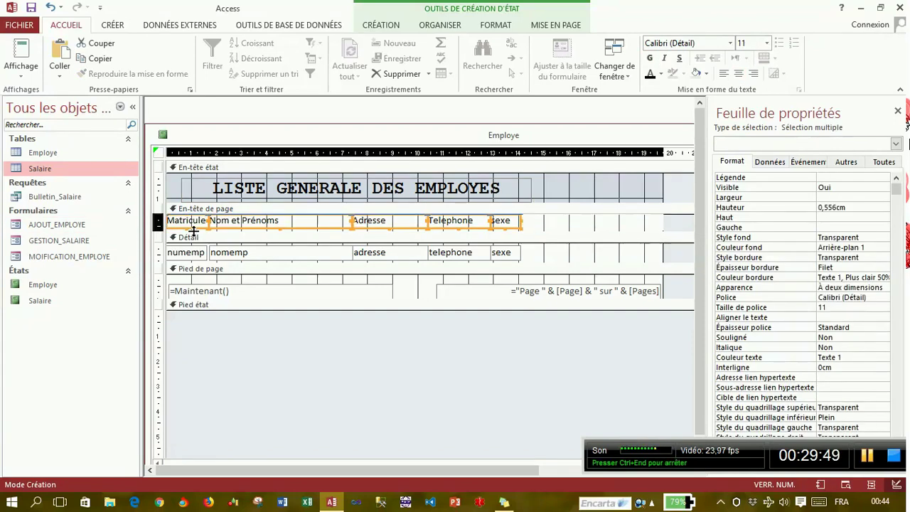
left_click_drag(194, 232, 194, 228)
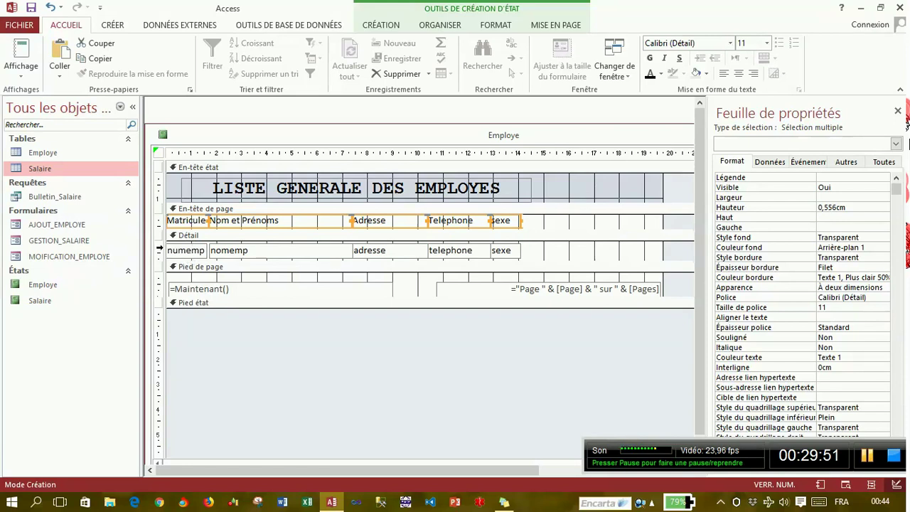
Shorten the Détail band so it hugs the nomemp through sexe fields.
left_click(159, 249)
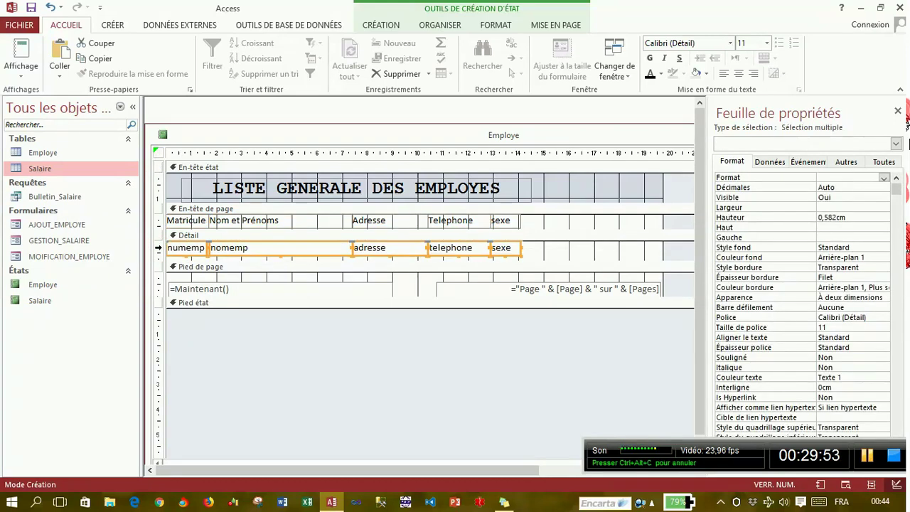
left_click_drag(214, 262, 217, 254)
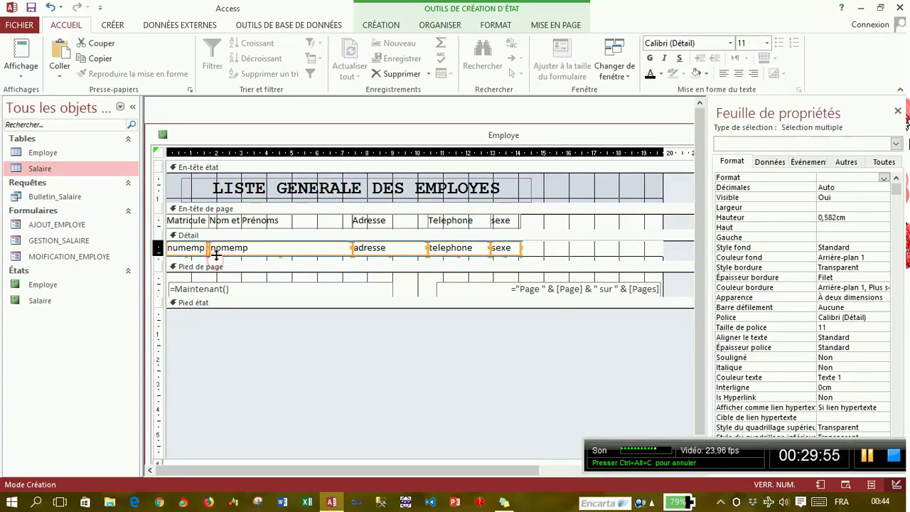
left_click(552, 246)
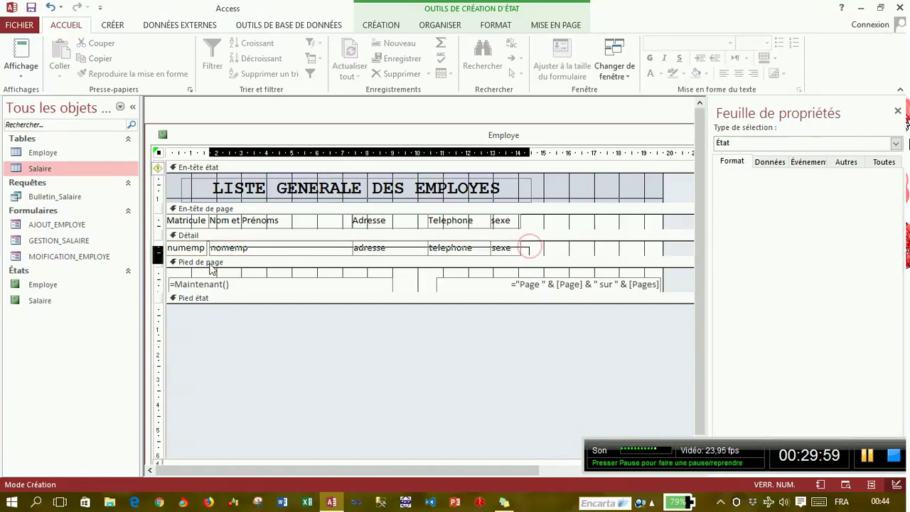
left_click_drag(360, 254, 210, 257)
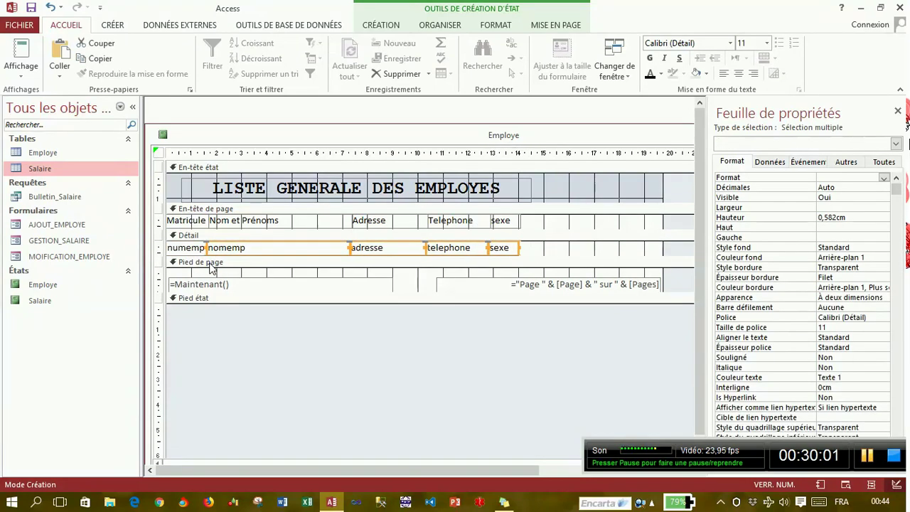
left_click(550, 247)
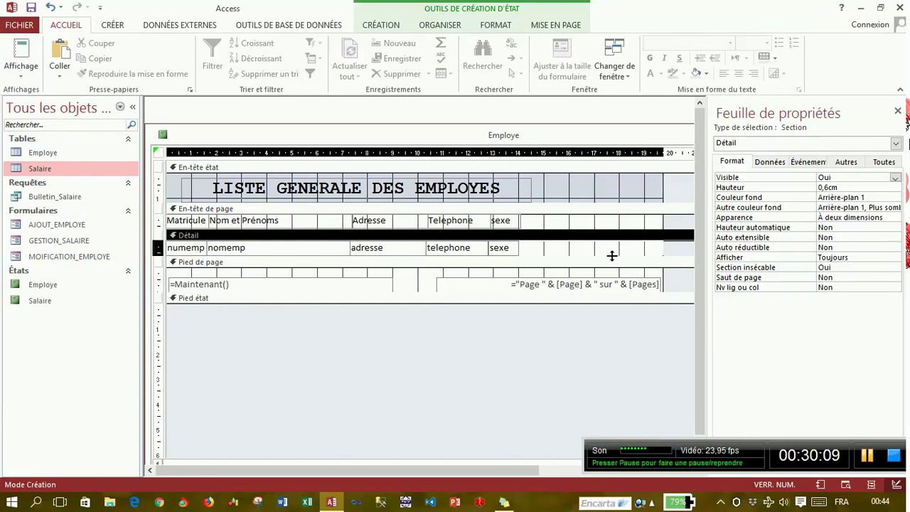
Enlarge the Détail band to 1,698cm and move all five detail fields lower within it.
left_click_drag(611, 260, 610, 284)
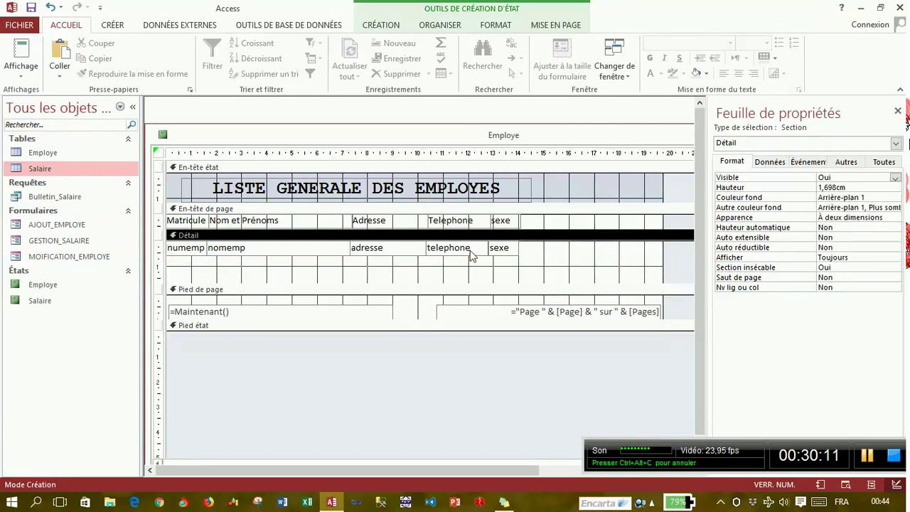
left_click_drag(569, 258, 179, 260)
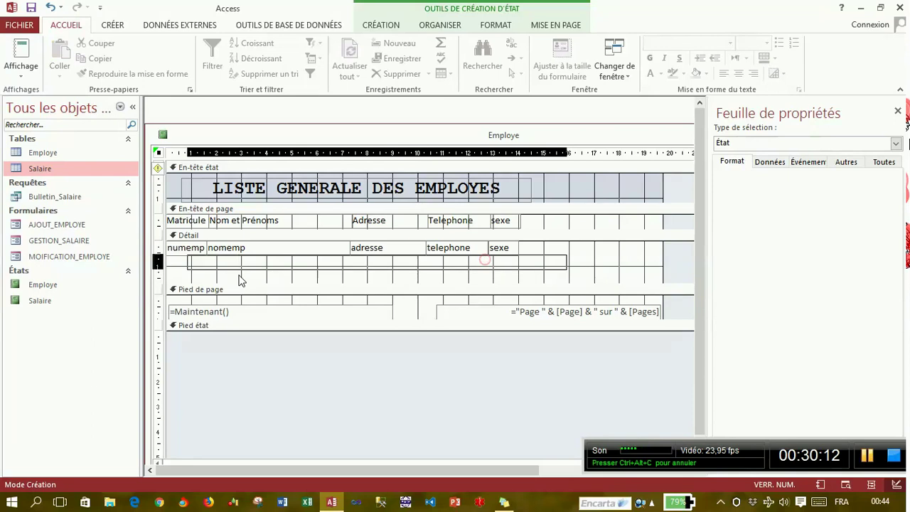
left_click(178, 256)
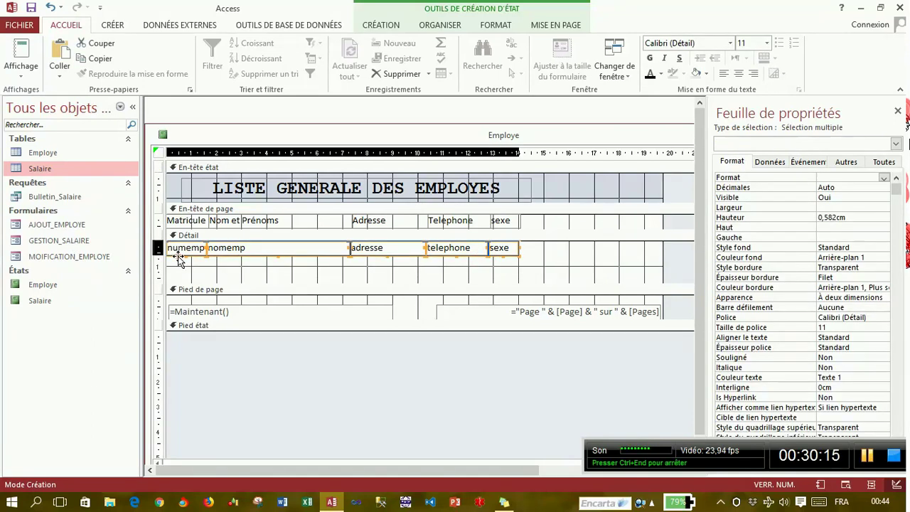
left_click(177, 256)
left_click_drag(178, 254, 177, 277)
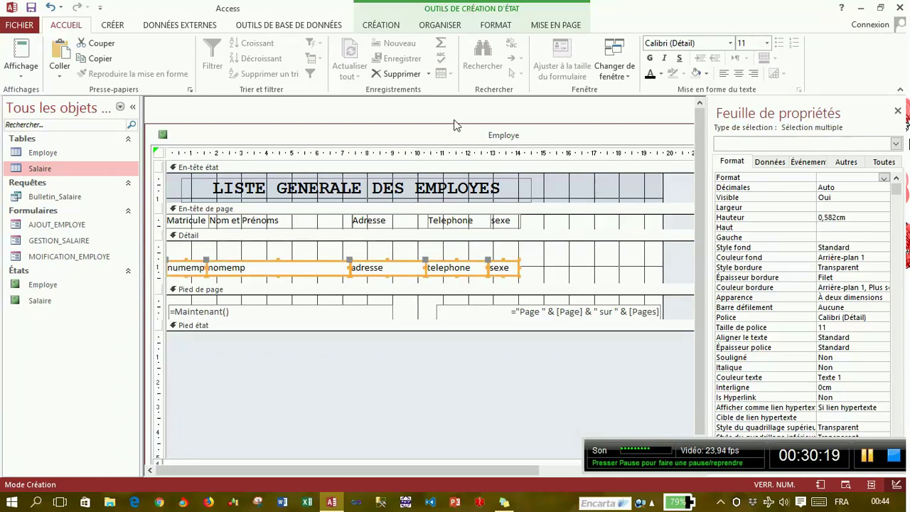
left_click(438, 27)
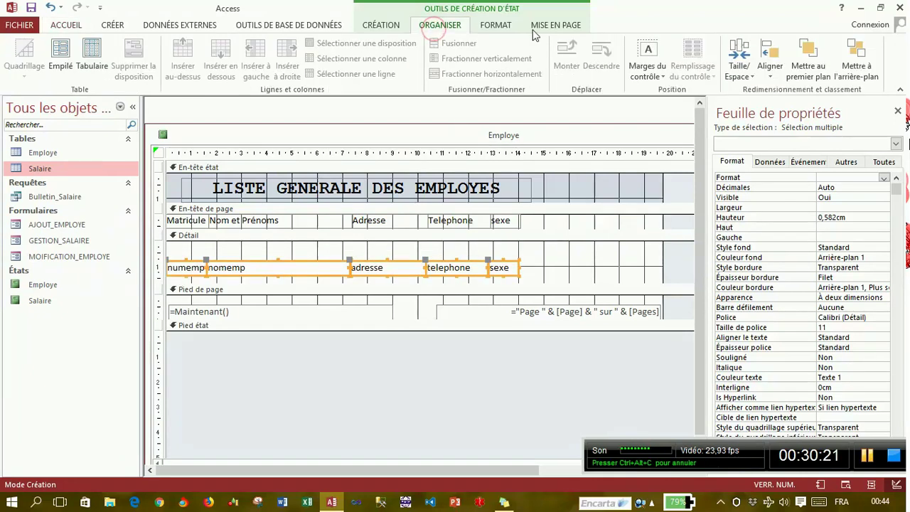
left_click(498, 29)
Draw an empty image frame to the right of the sexe field in the Détail band.
left_click(391, 26)
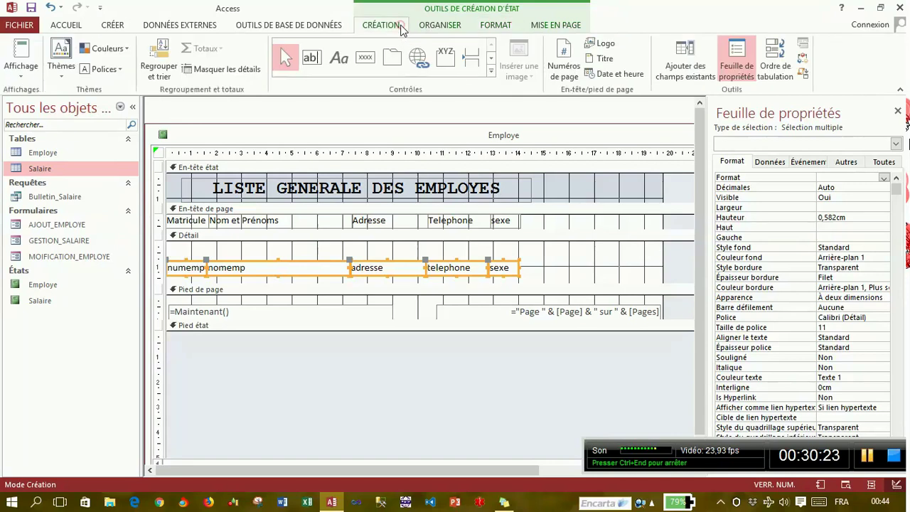
left_click(491, 60)
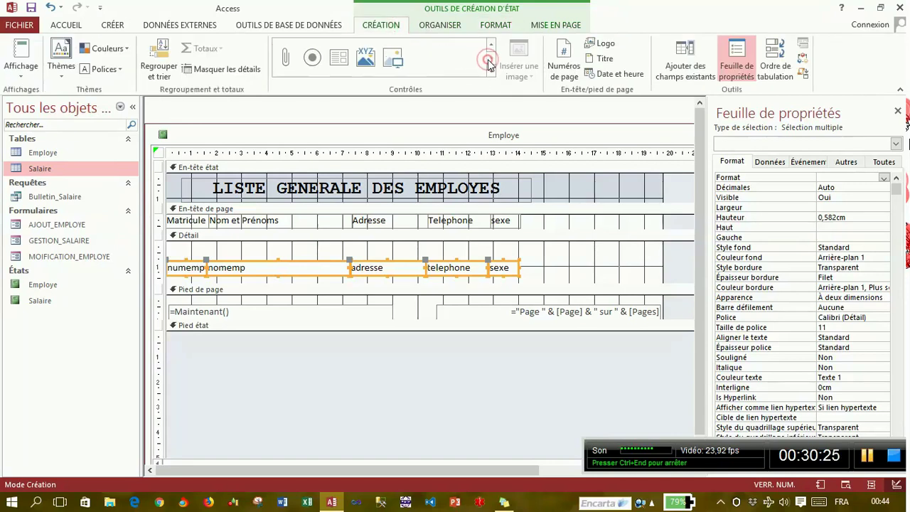
left_click(395, 60)
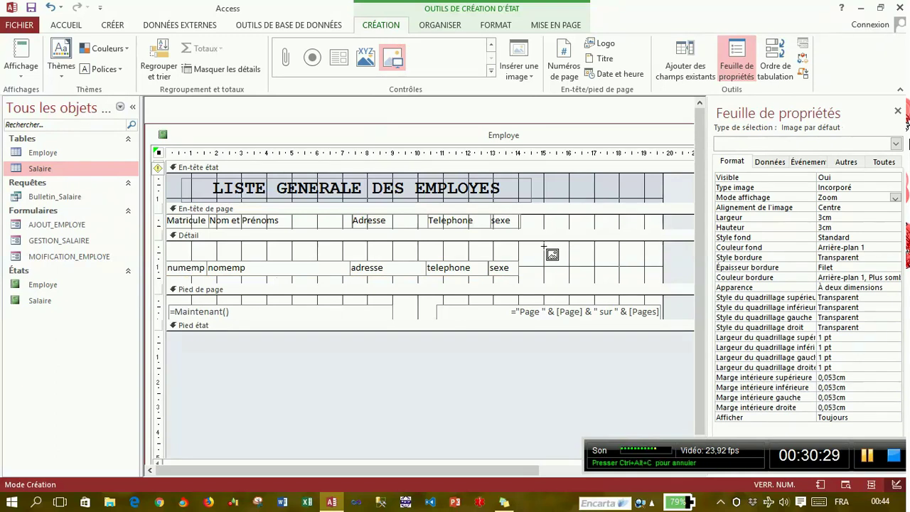
left_click_drag(543, 248, 610, 283)
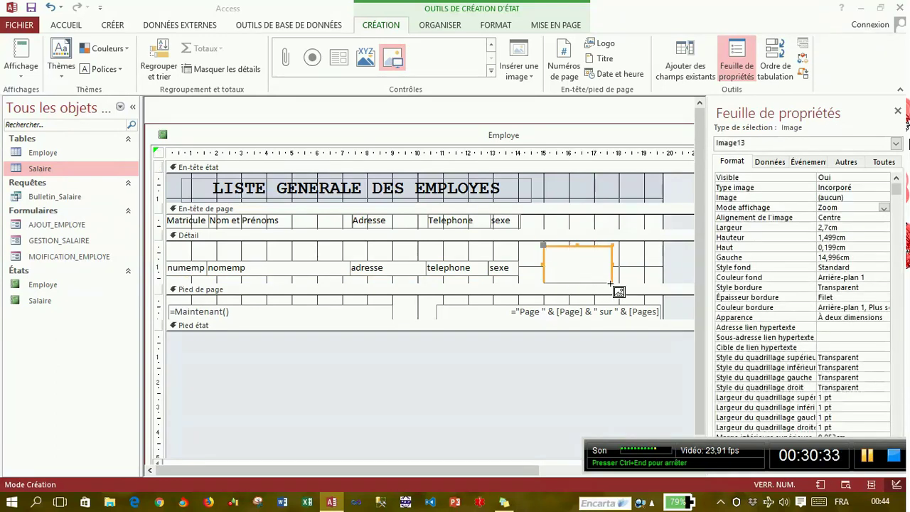
left_click(409, 298)
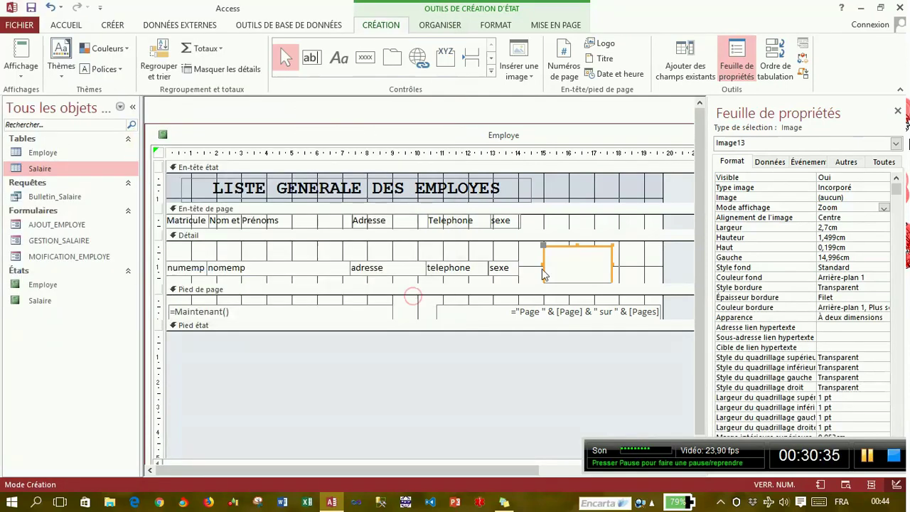
left_click_drag(576, 245, 575, 241)
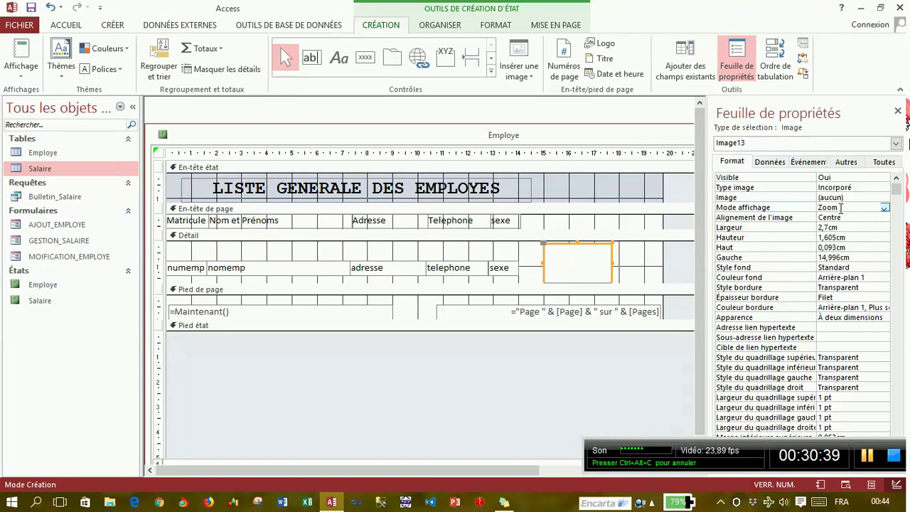
Set the image frame's display mode to Echelle and its background style to Transparent.
left_click(759, 208)
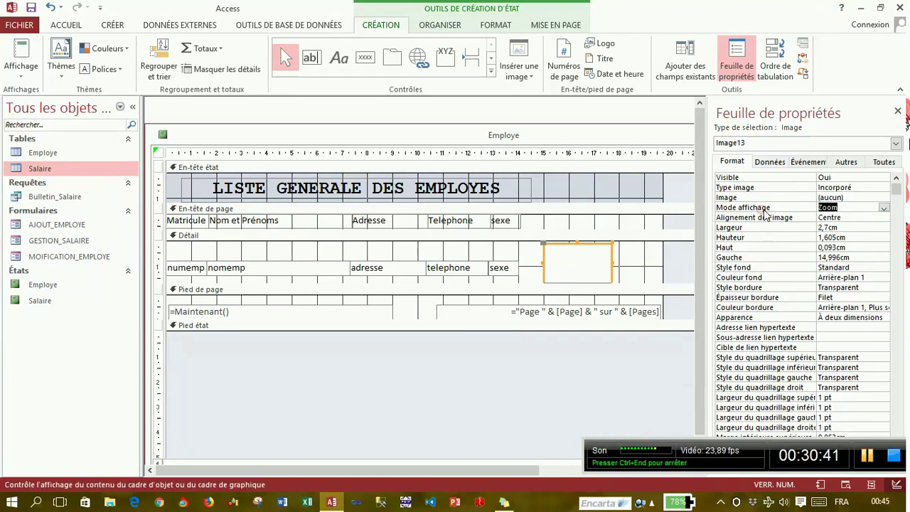
left_click(883, 207)
left_click(856, 227)
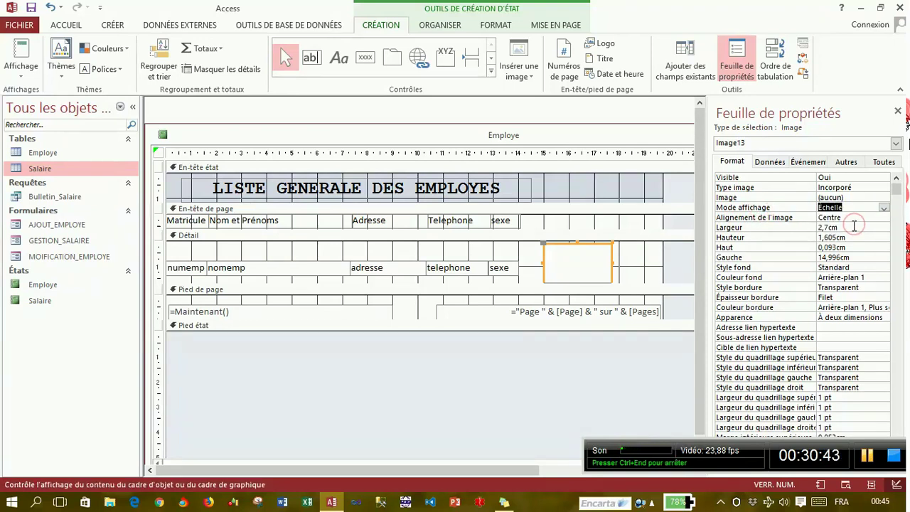
left_click(789, 268)
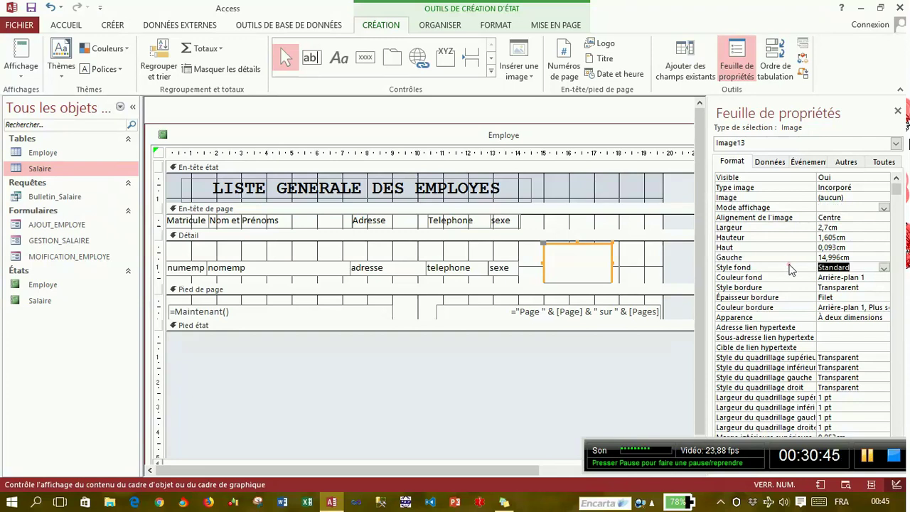
left_click(883, 268)
left_click(861, 277)
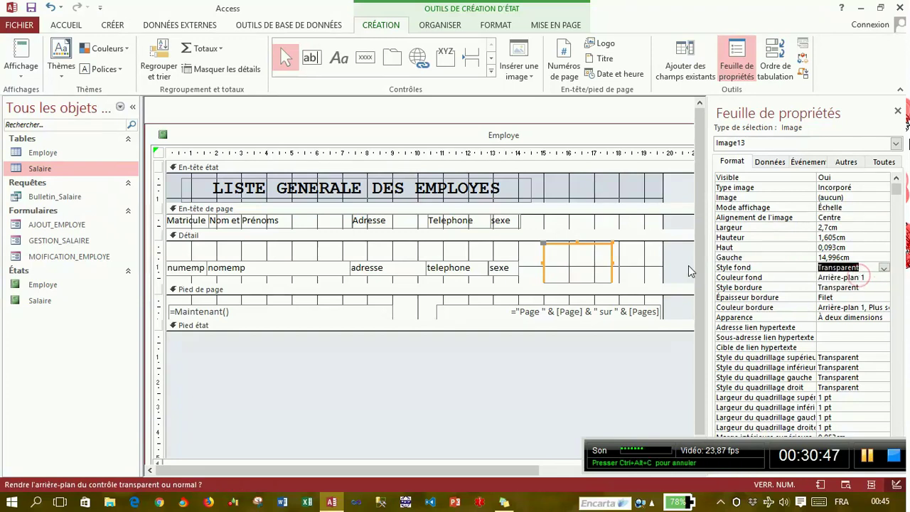
left_click(632, 262)
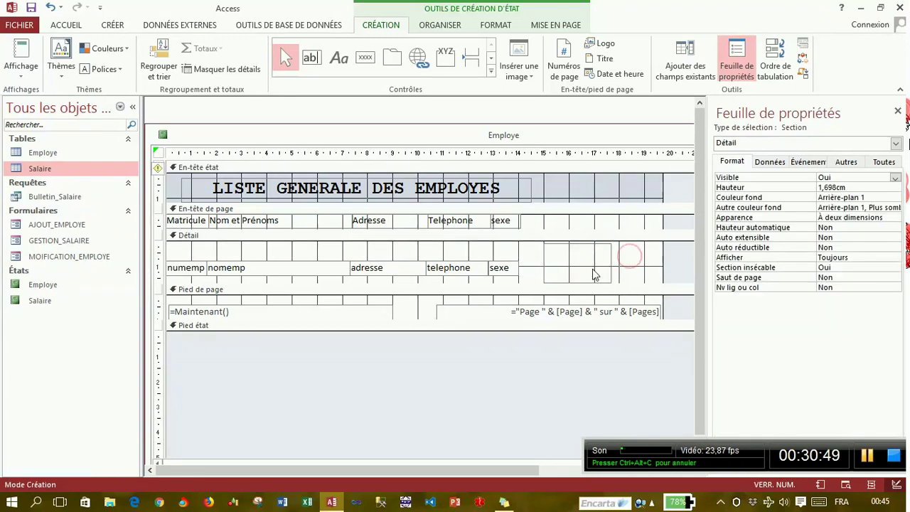
left_click(592, 269)
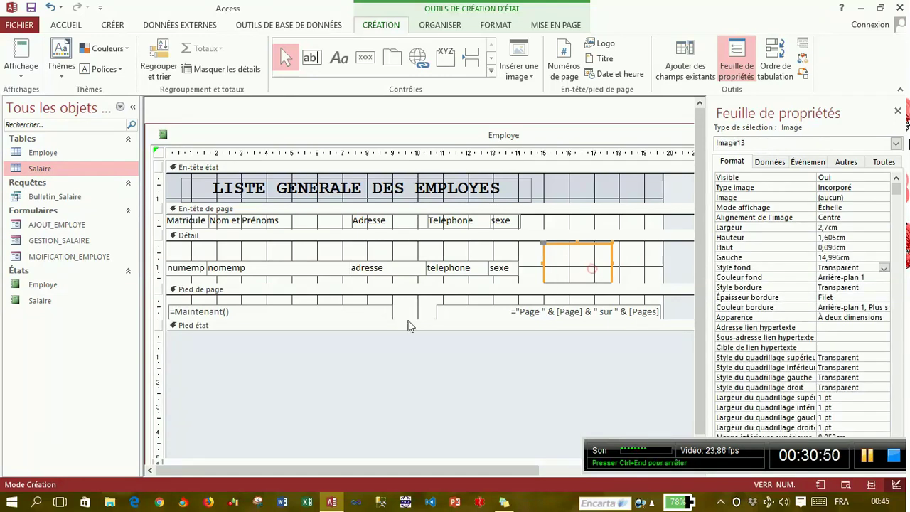
left_click(188, 291)
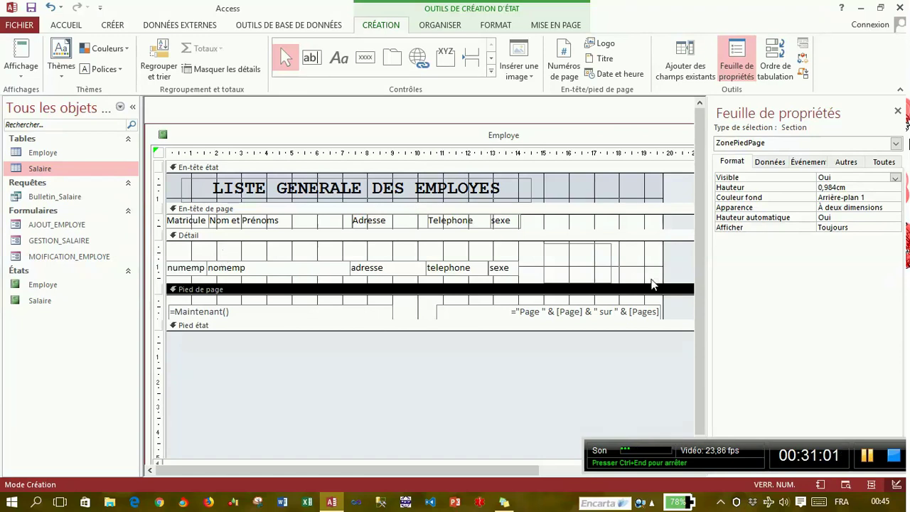
Narrow the page footer's page number box to 6,799cm.
left_click(644, 310)
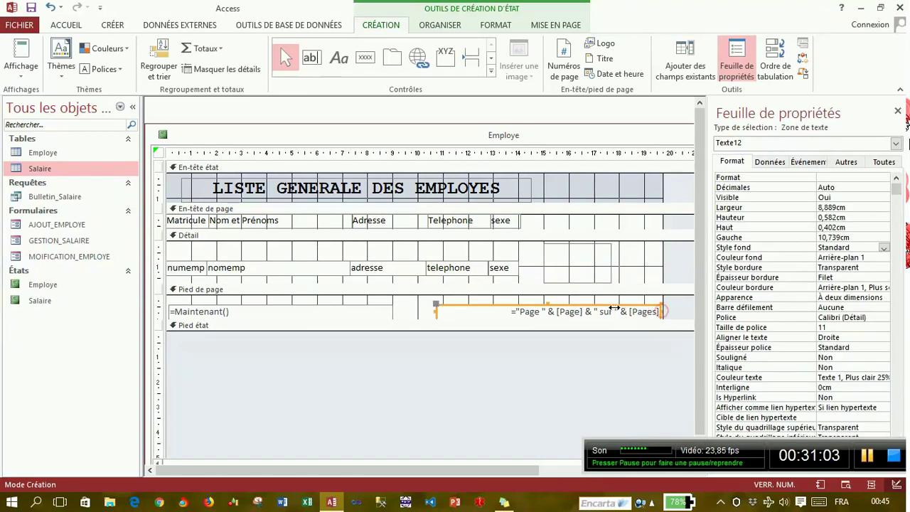
left_click_drag(614, 308, 610, 310)
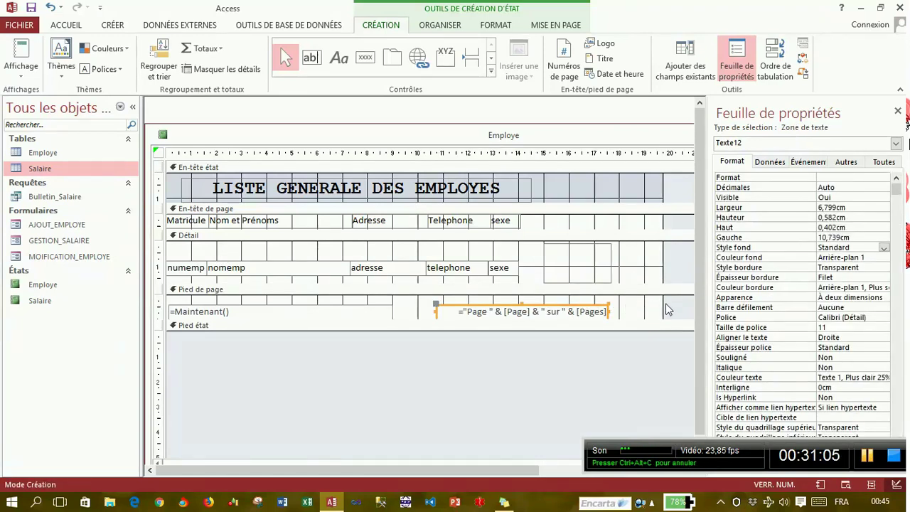
left_click_drag(667, 309, 622, 307)
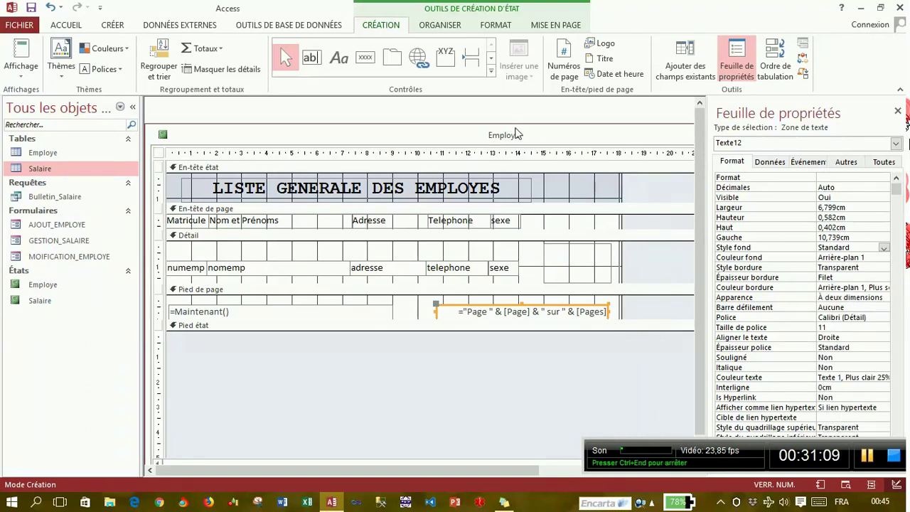
scroll(517, 118, "down", 1)
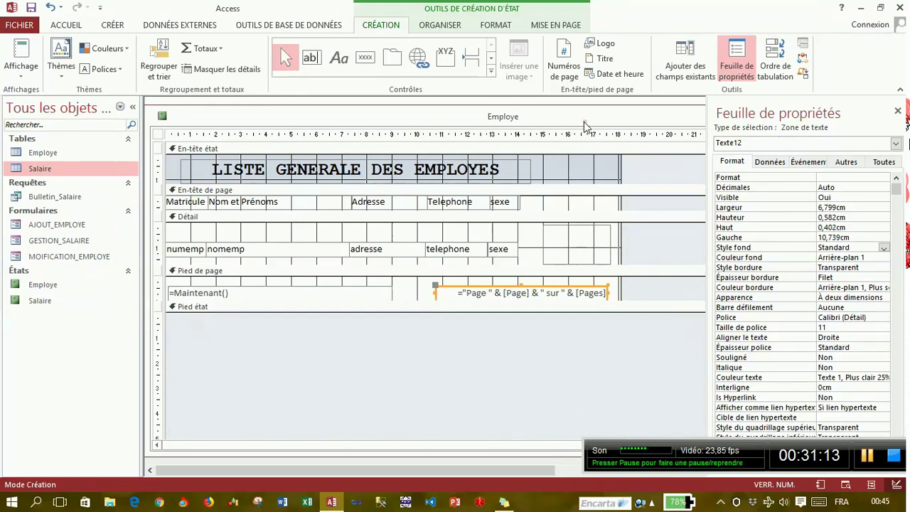
Restore the Employe report window, make it narrower beside the property sheet, and reselect the image frame.
left_click_drag(584, 119, 337, 124)
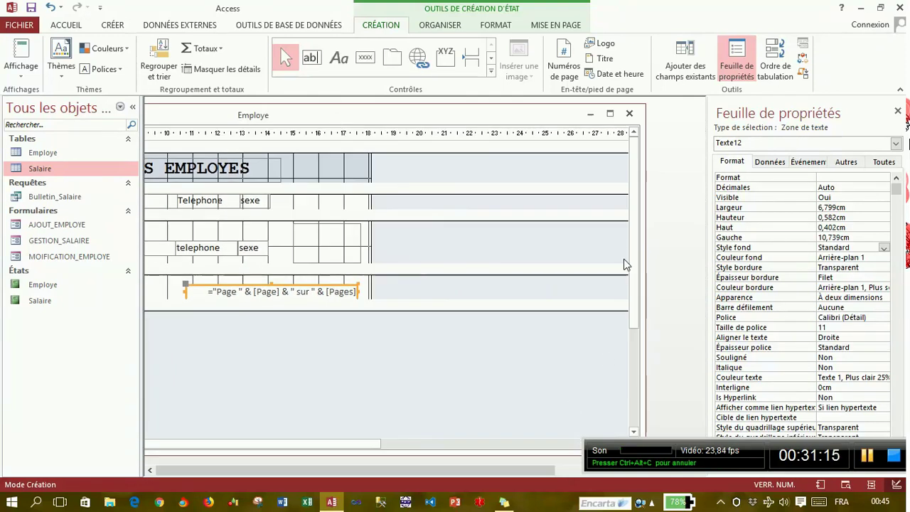
left_click_drag(646, 335, 375, 322)
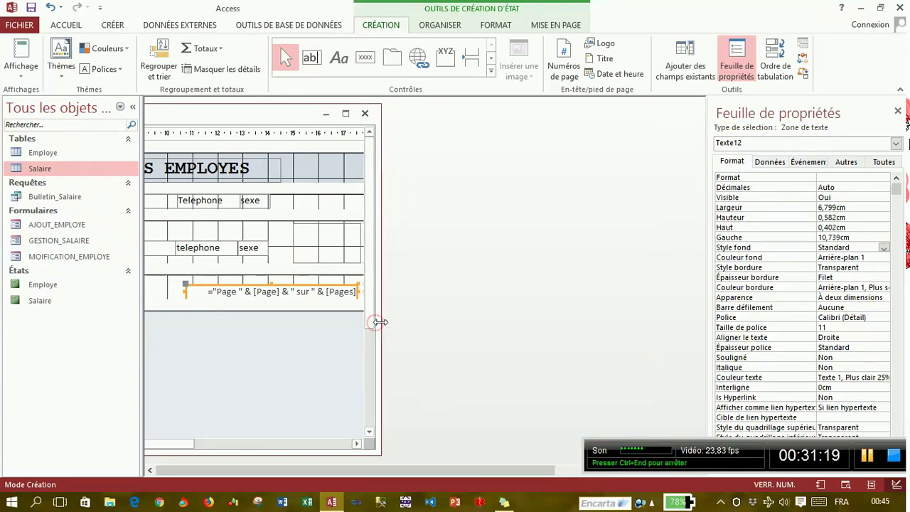
left_click_drag(276, 120, 542, 123)
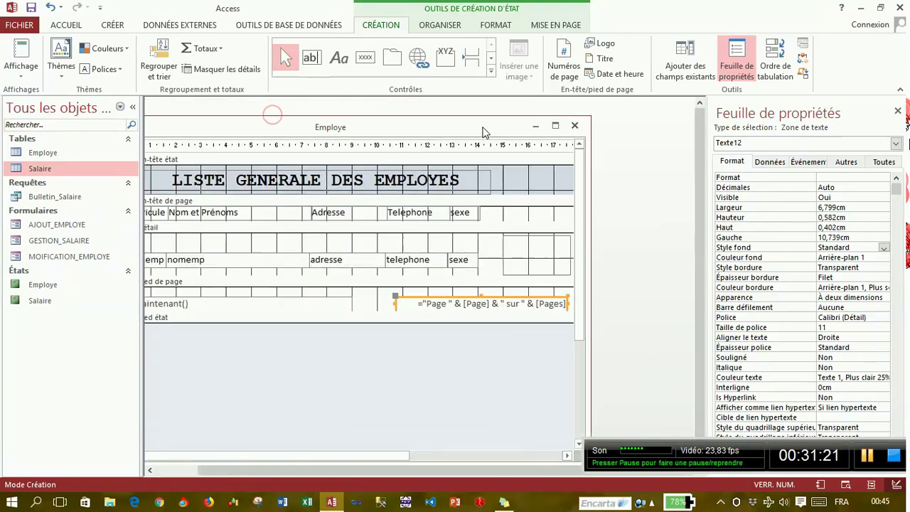
left_click(587, 268)
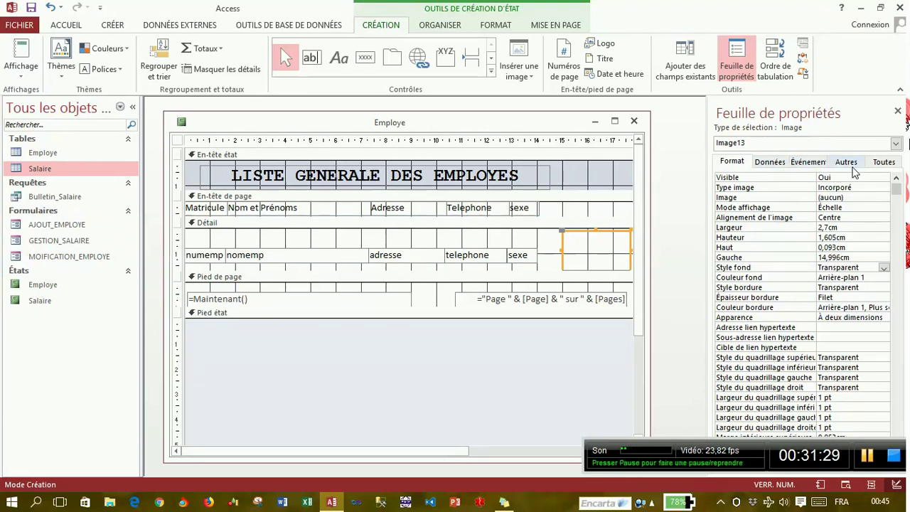
Rename the image frame from Image13 to photo_emp on the Autres tab.
left_click(847, 162)
double_click(842, 178)
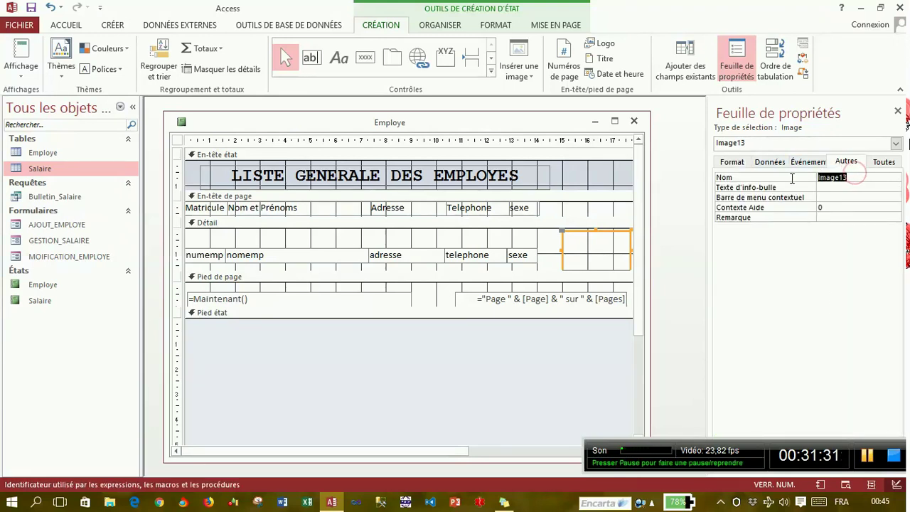
type("photo")
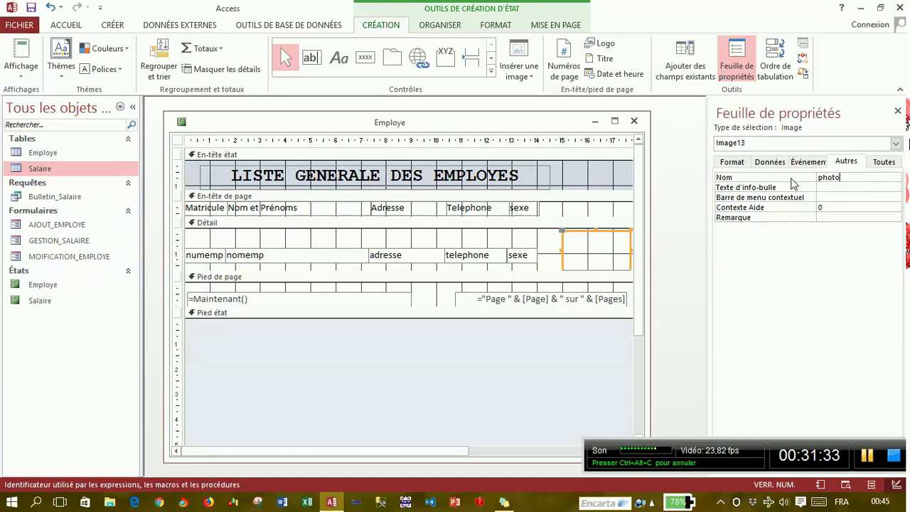
type("emp")
key("Return")
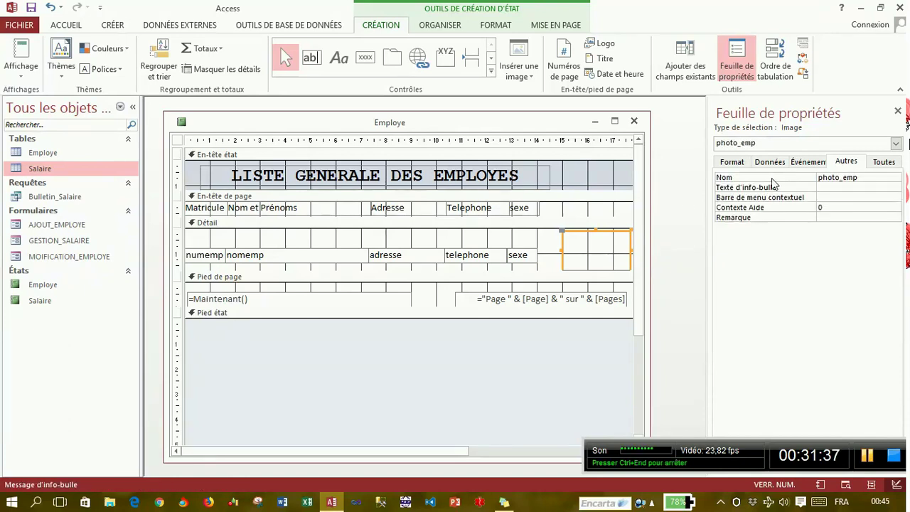
Save the Employe report and select the Détail section.
left_click(32, 9)
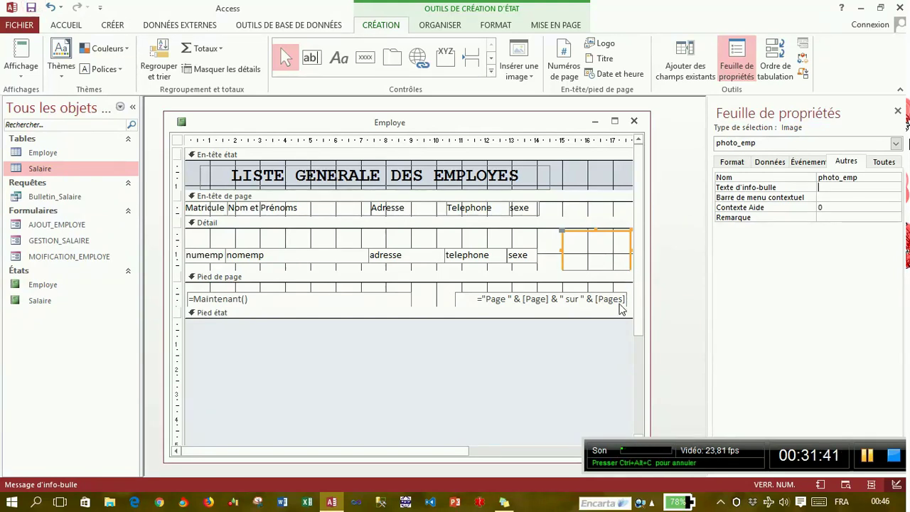
left_click_drag(424, 450, 494, 450)
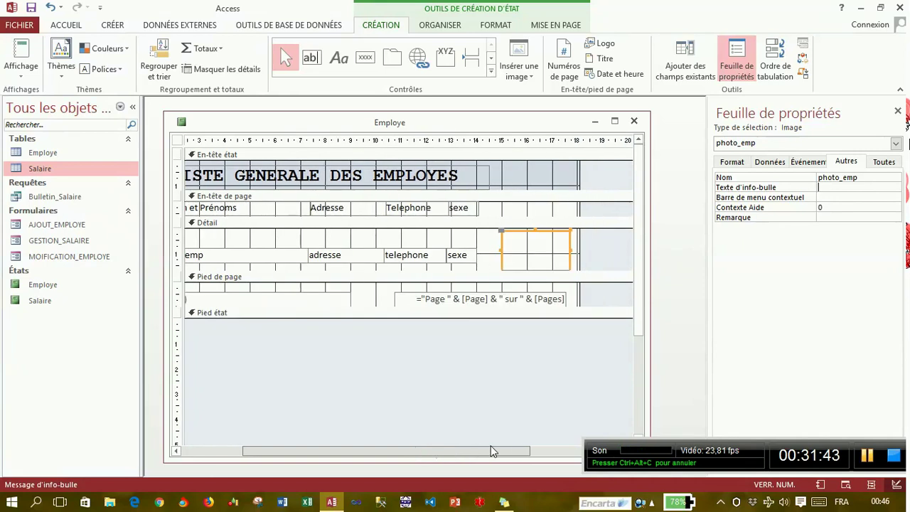
left_click(476, 244)
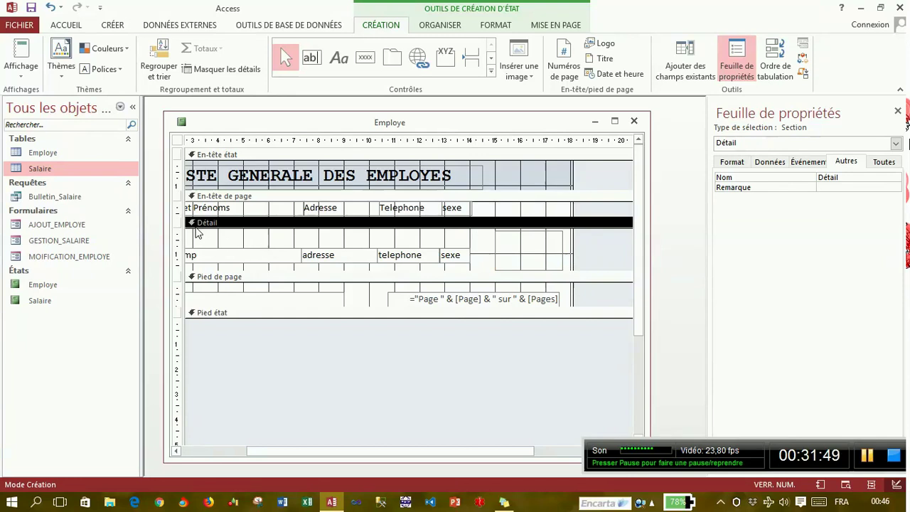
On the Détail section's Événement tab, choose [Procédure événementielle] for Au formatage.
left_click(809, 163)
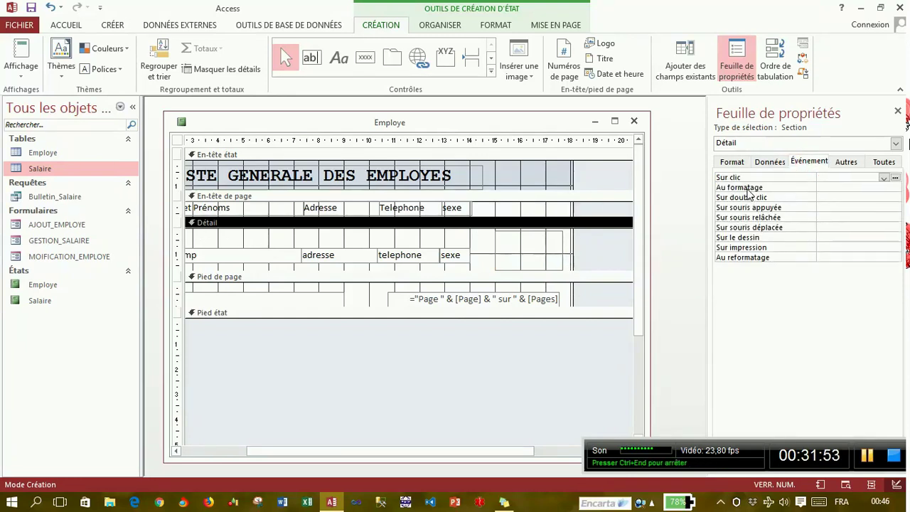
left_click(750, 188)
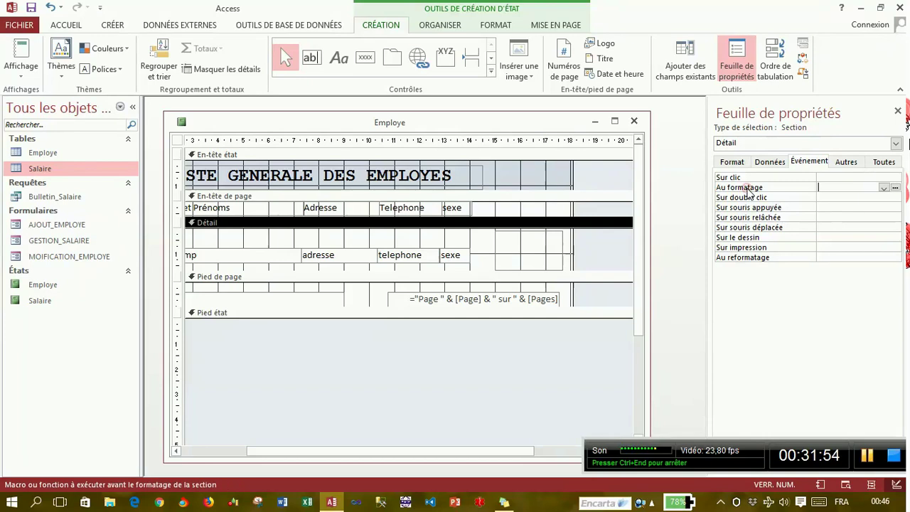
left_click(884, 189)
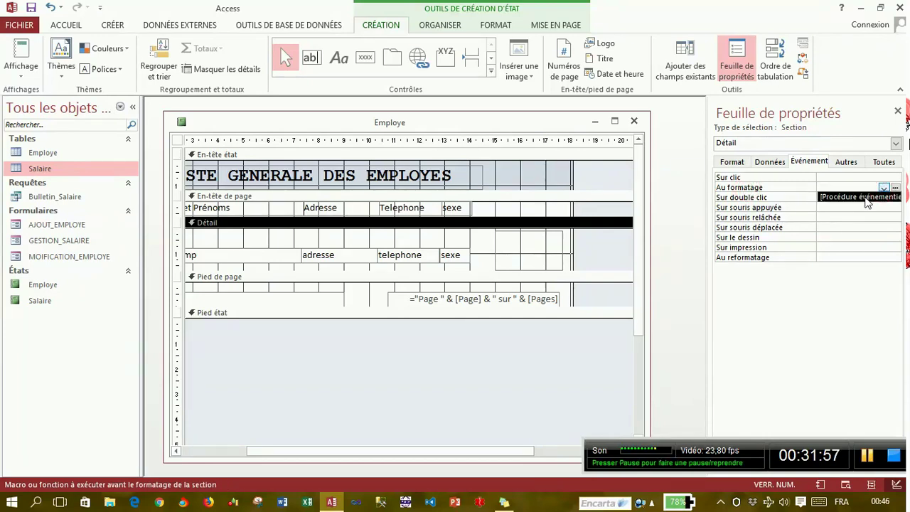
left_click(867, 197)
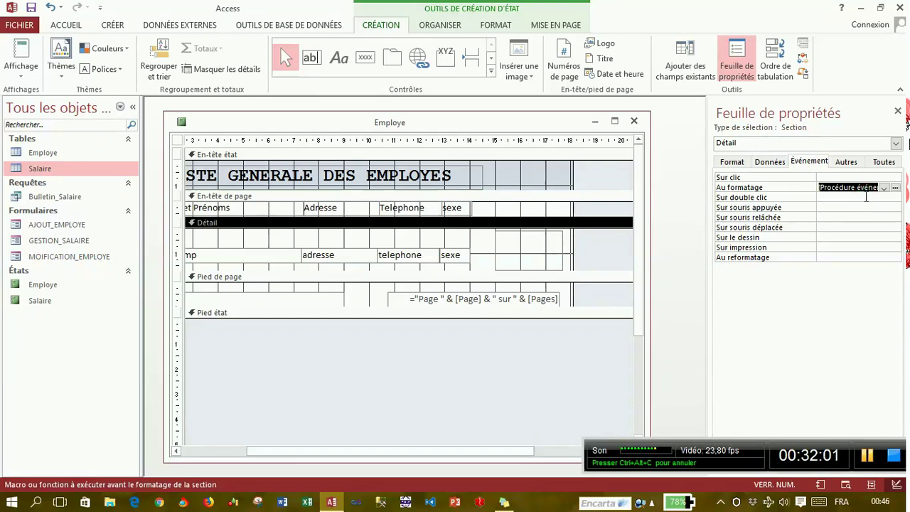
left_click(44, 300)
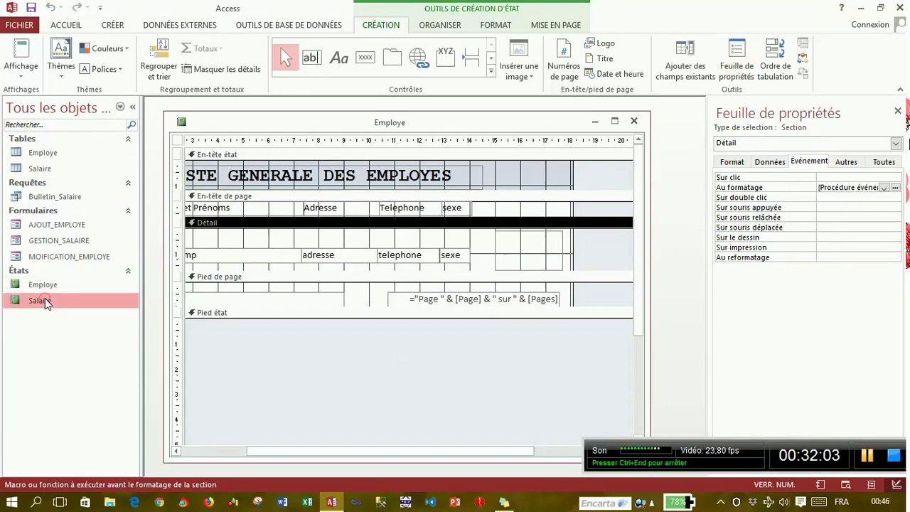
right_click(45, 300)
left_click(122, 127)
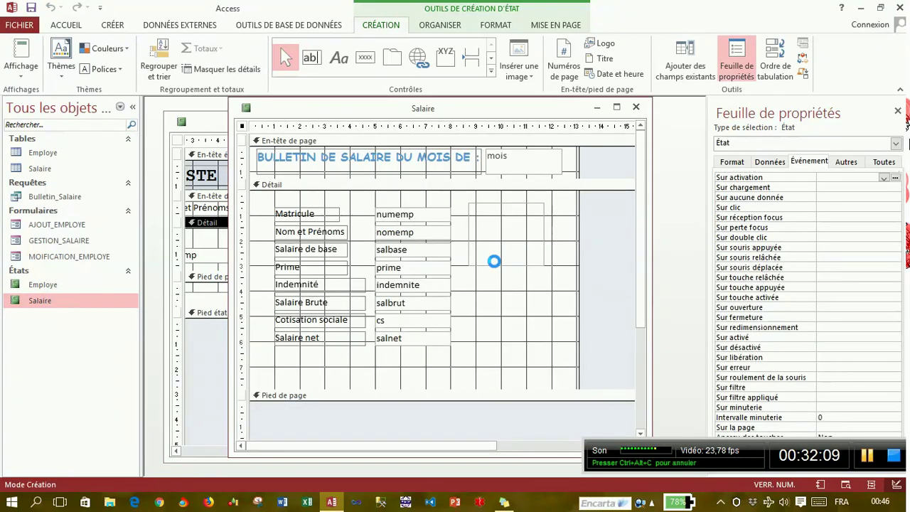
left_click(502, 249)
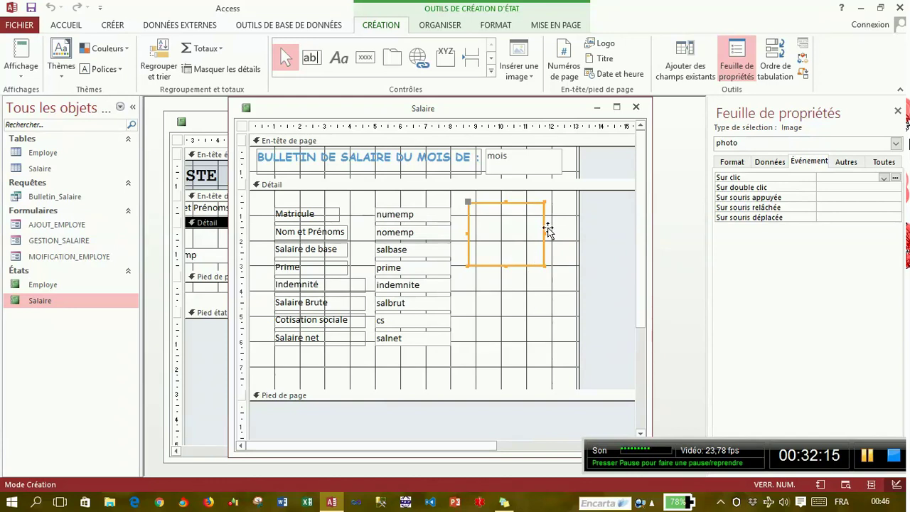
left_click(635, 106)
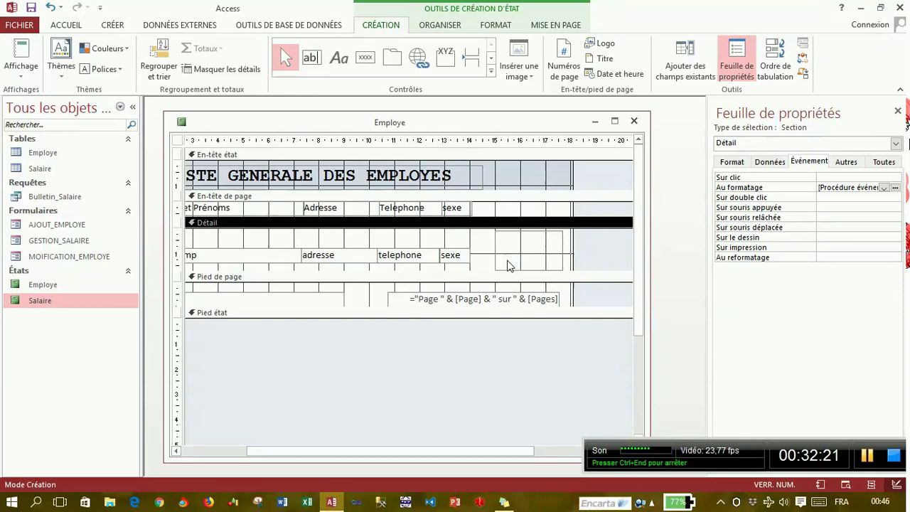
Confirm the image is named photo_emp, then open the Détail section's Au formatage code builder.
left_click(491, 58)
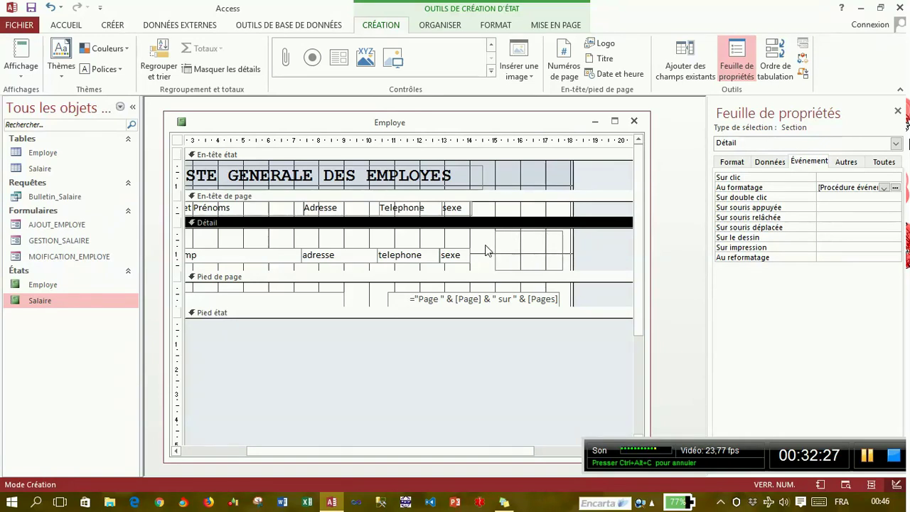
left_click(510, 251)
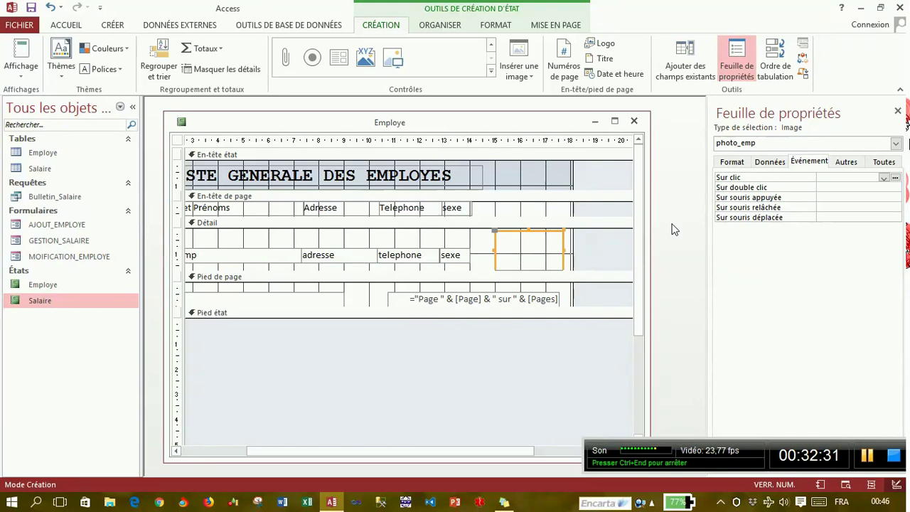
left_click(844, 162)
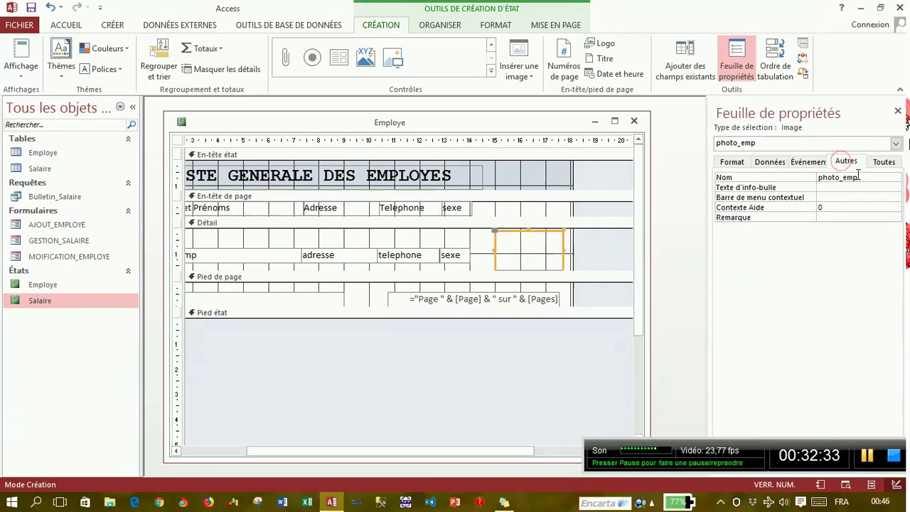
left_click(437, 242)
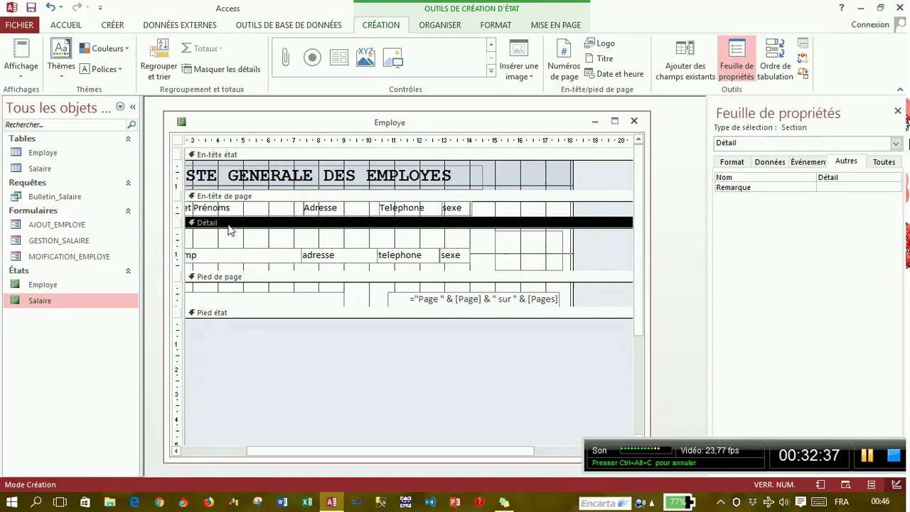
left_click(812, 163)
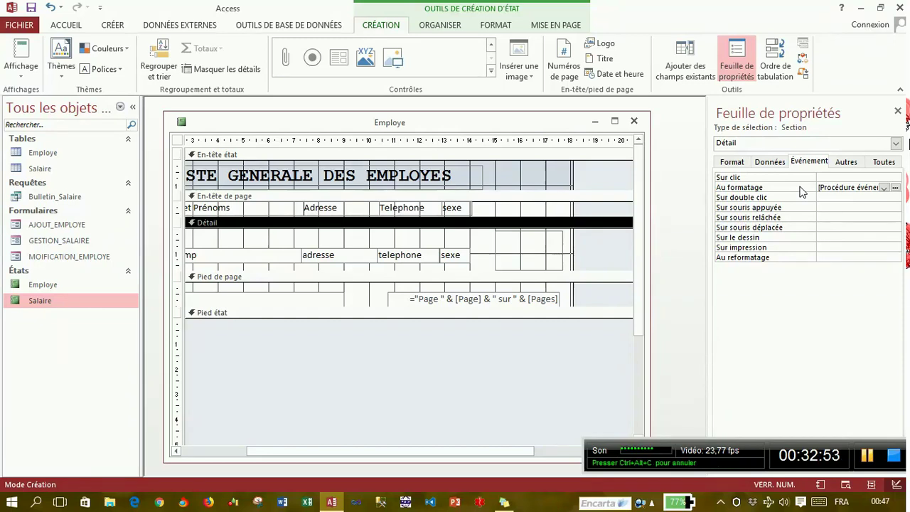
left_click(895, 187)
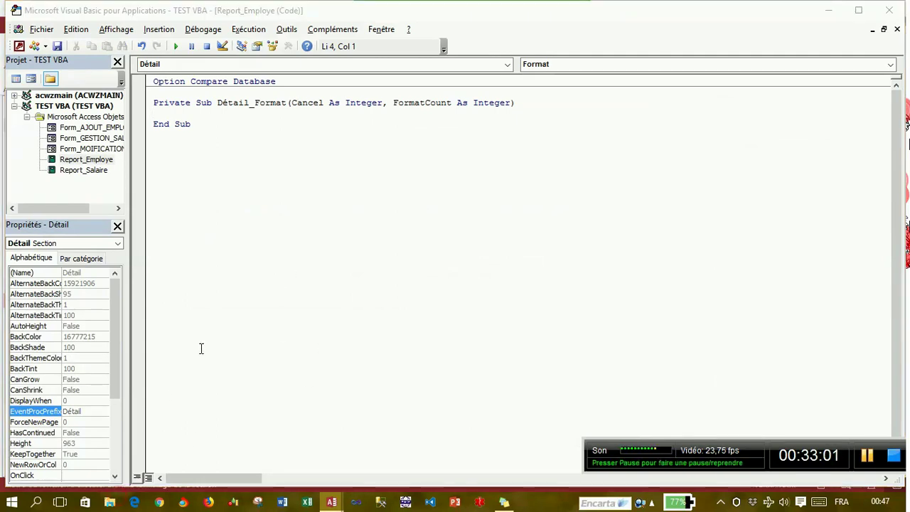
Open File Explorer with Windows+E.
key("super+e")
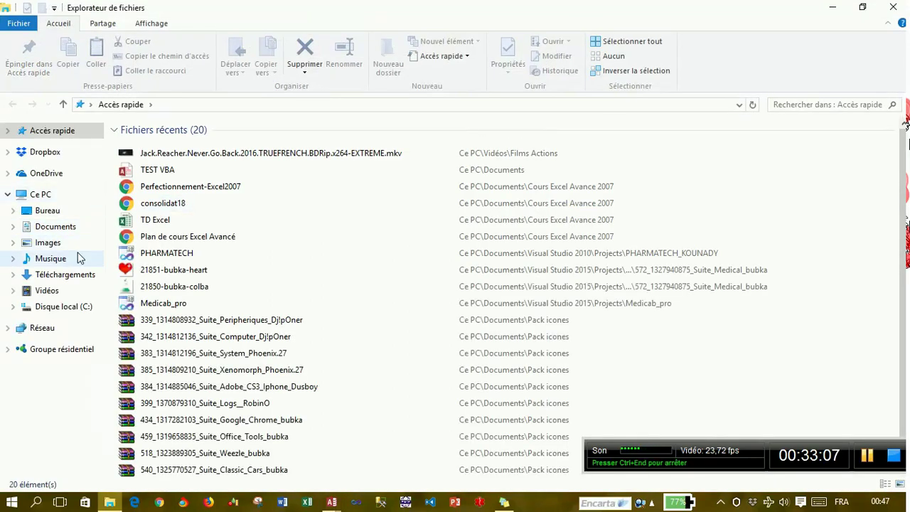
Browse Disque local (C:) into the Photos folder and select its C:\Photos path.
left_click(58, 307)
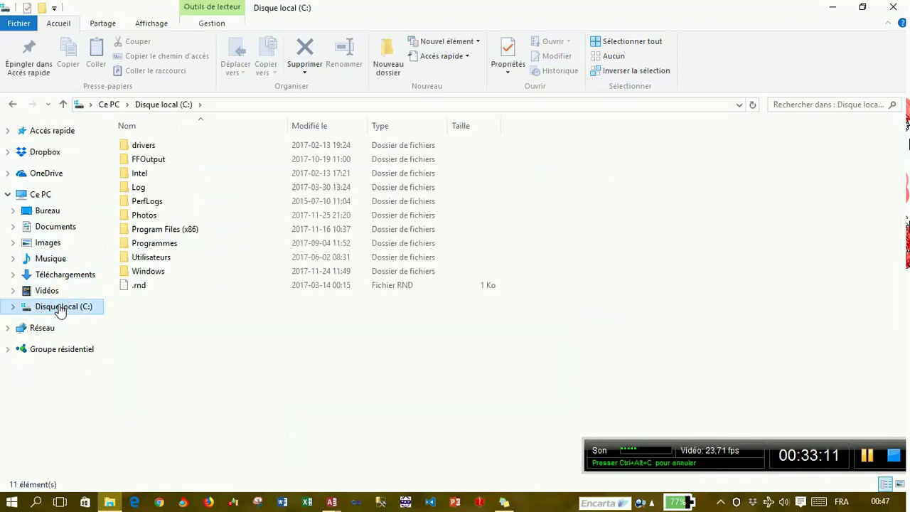
double_click(164, 215)
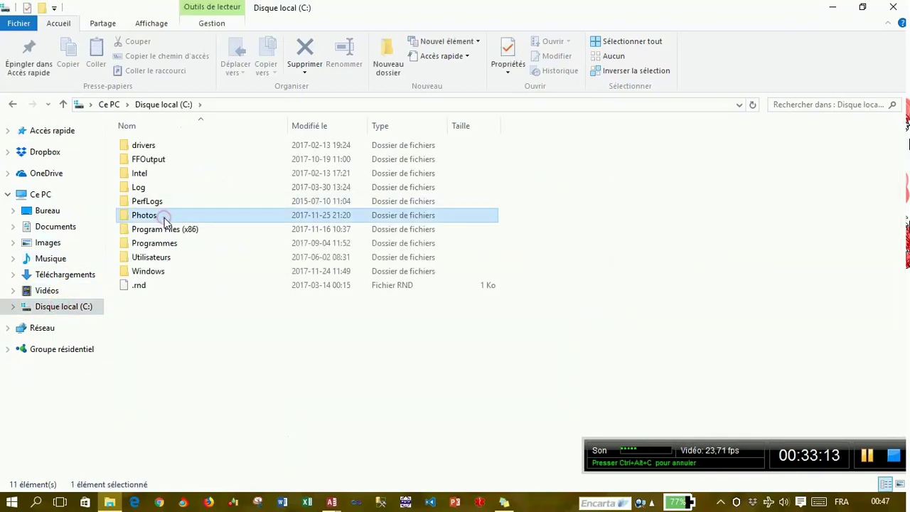
left_click(276, 107)
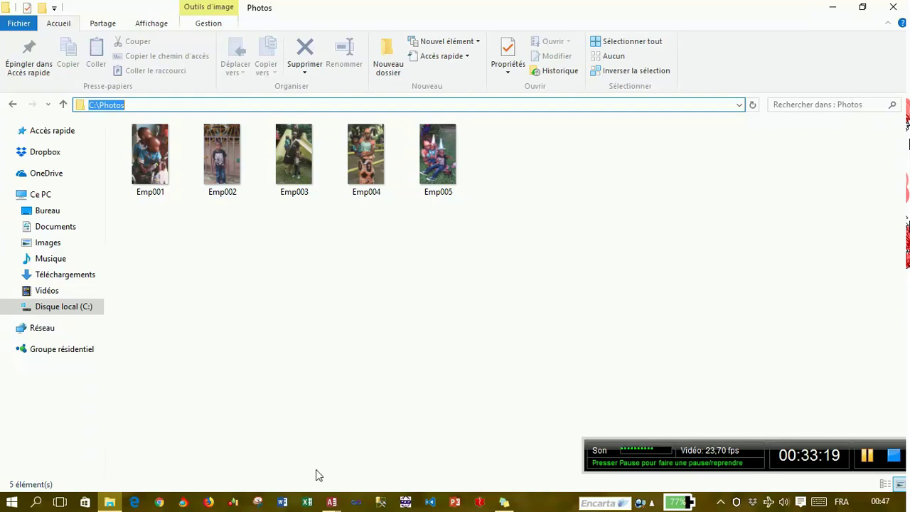
In Détail_Format, write Me.photo_emp.Picture = "C:\Photos\" & Me.numemp & ".jpg".
mouse_move(331, 501)
left_click(369, 457)
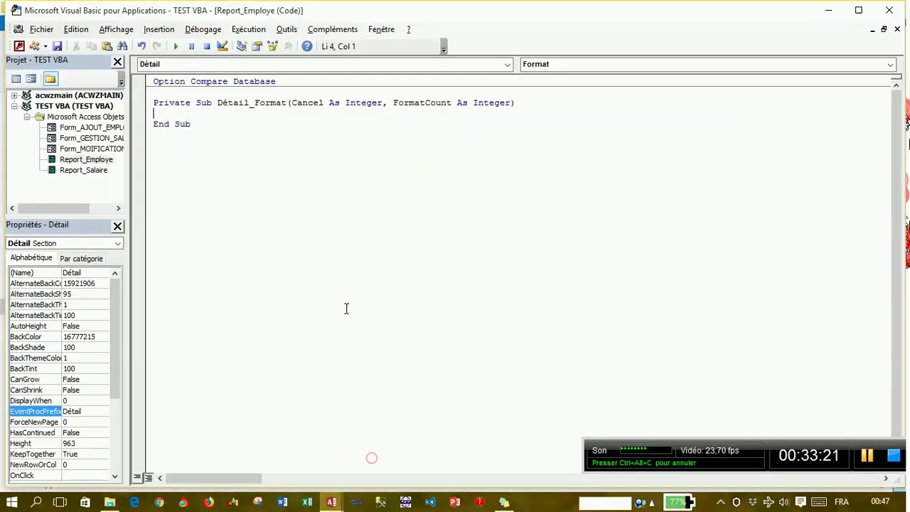
type("me")
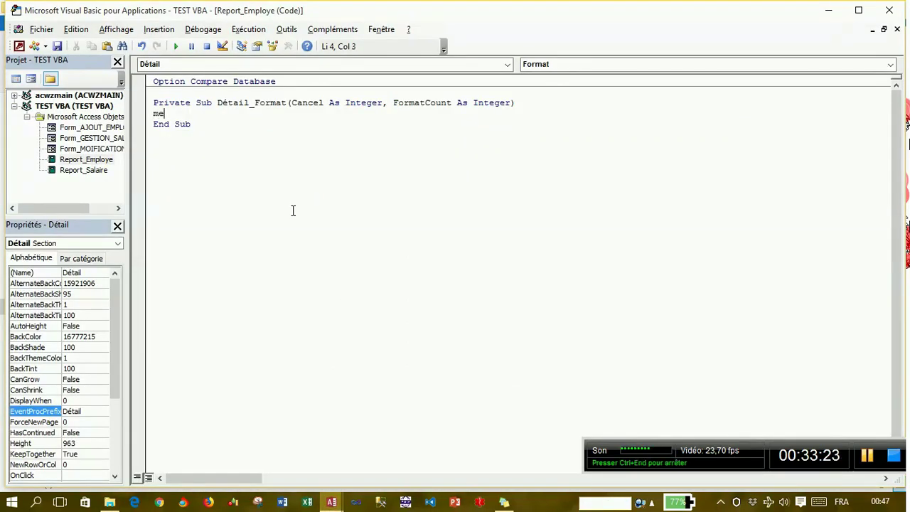
type(".")
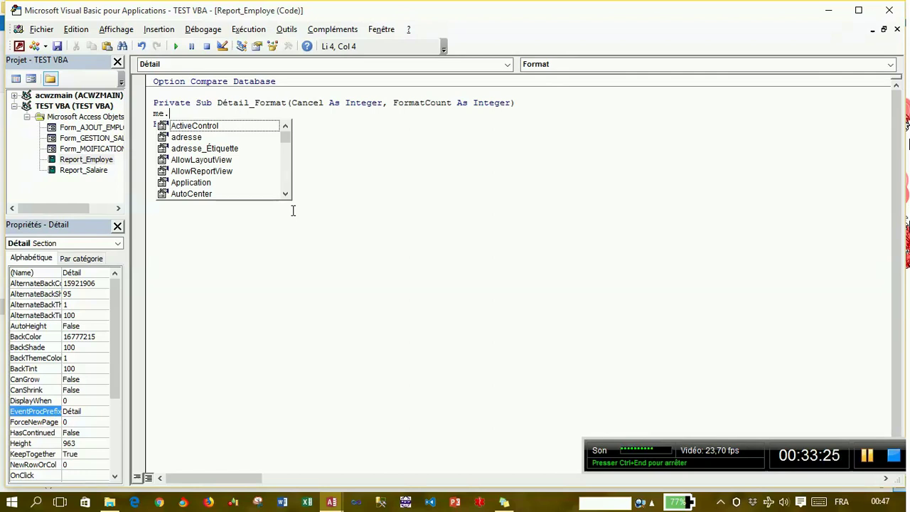
type("phot")
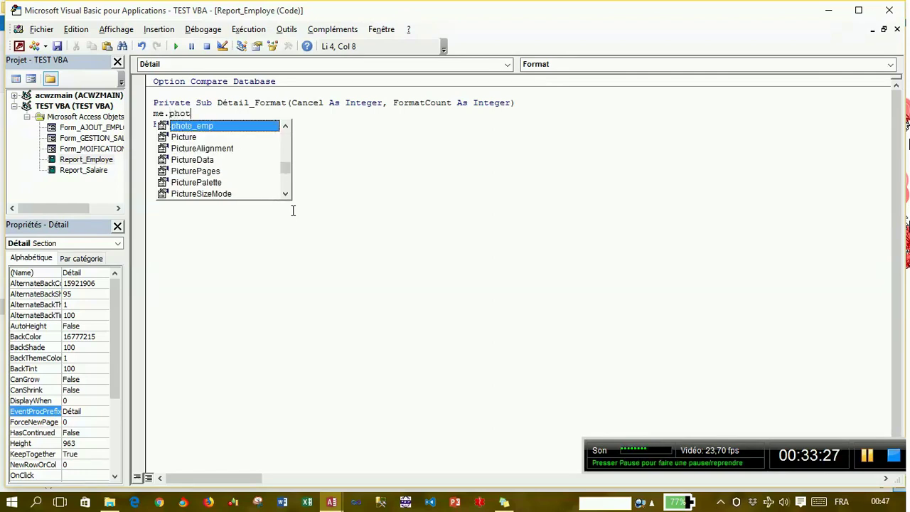
key("Tab")
type(".pic")
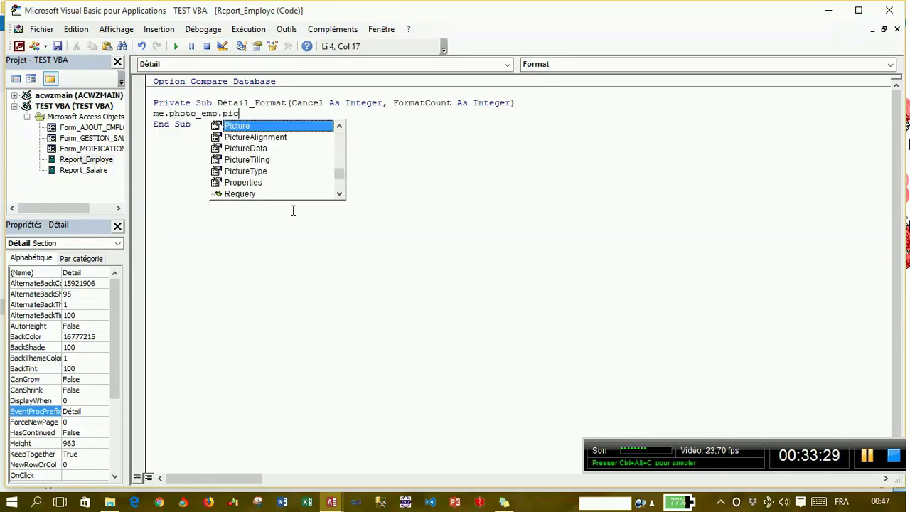
type("t")
key("Tab")
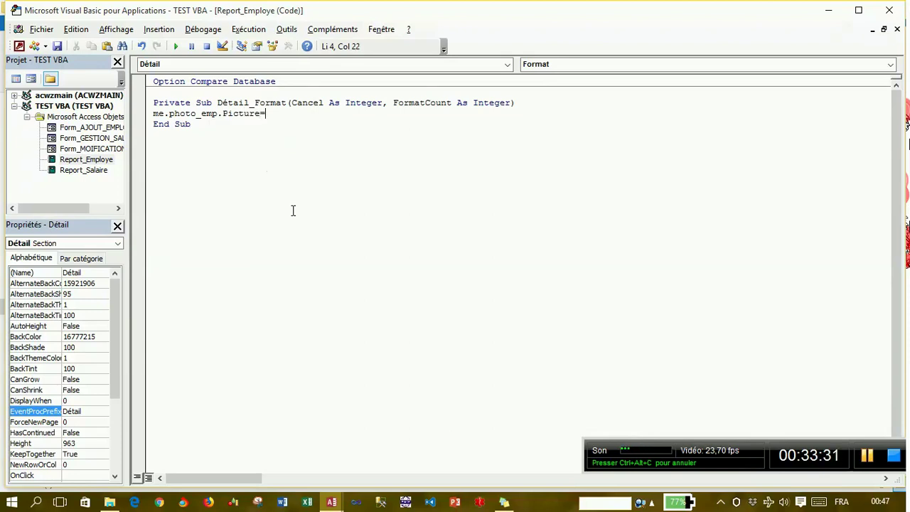
type("\"C:\\Photos\\\" &")
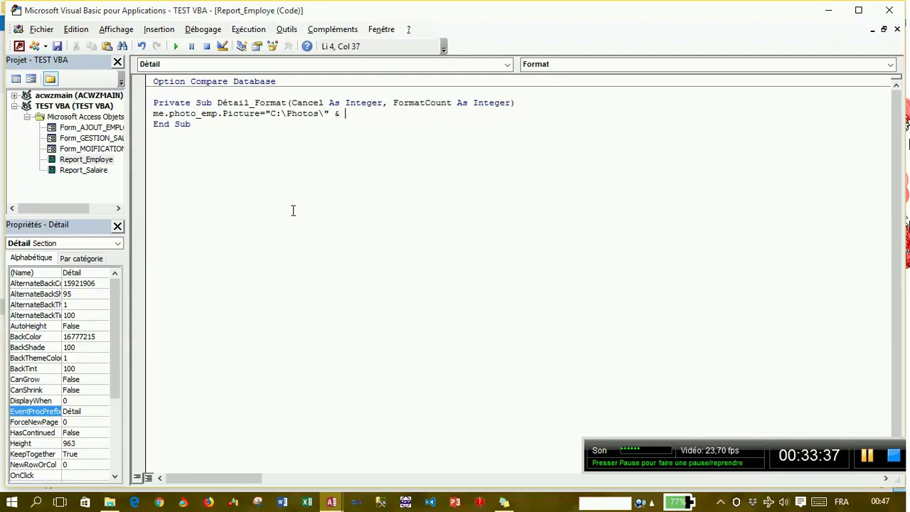
type("me.")
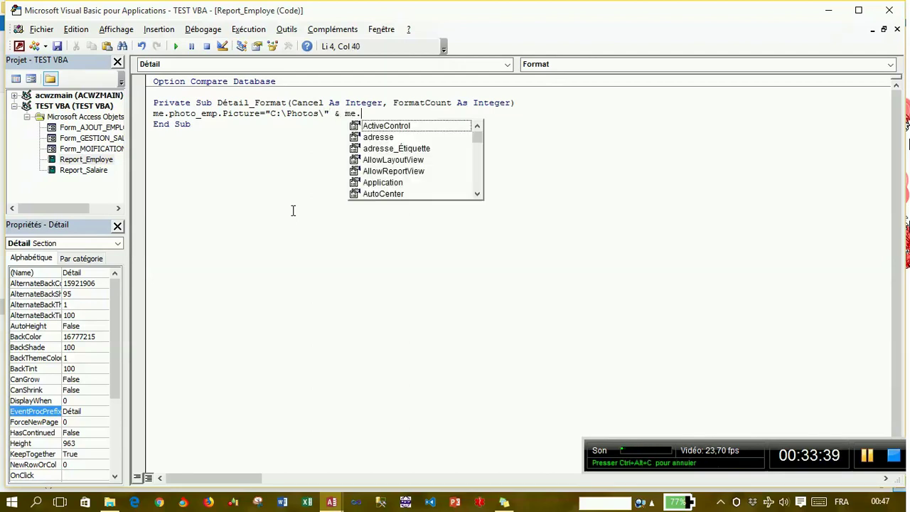
type("numemp & \".")
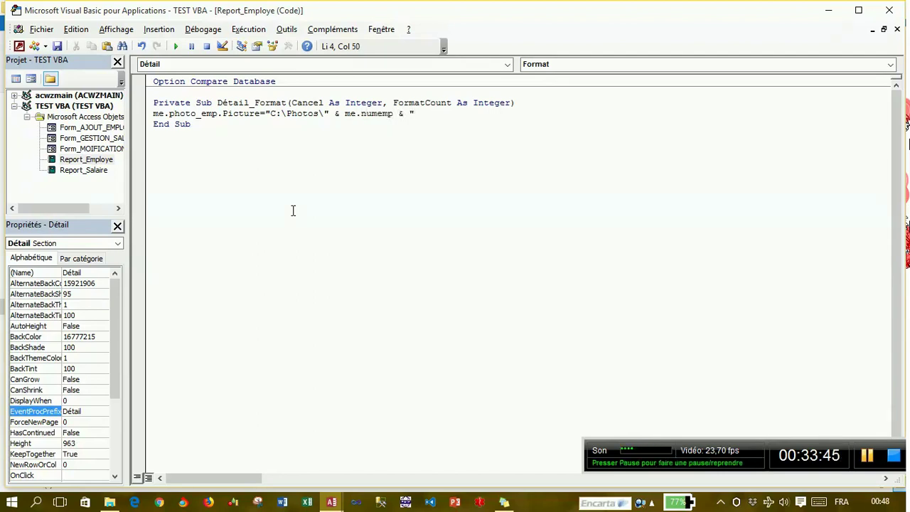
type("jpg")
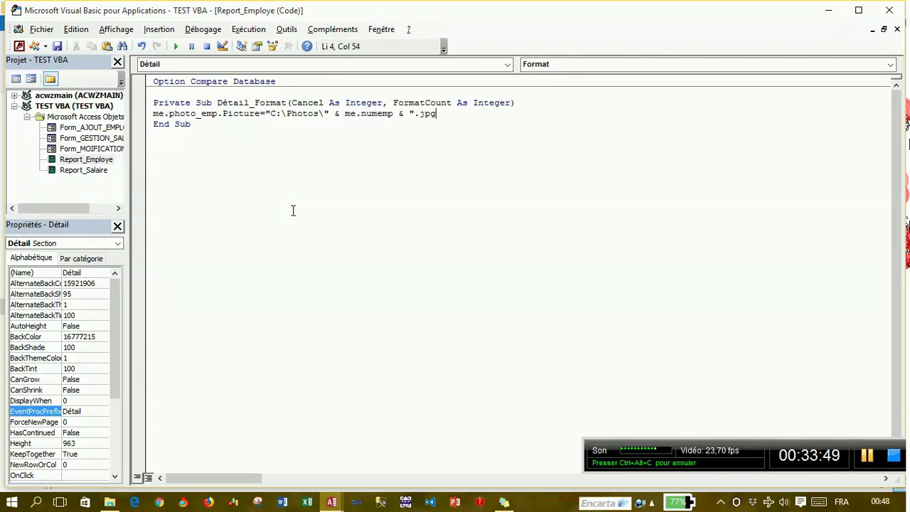
type("\"")
left_click(201, 223)
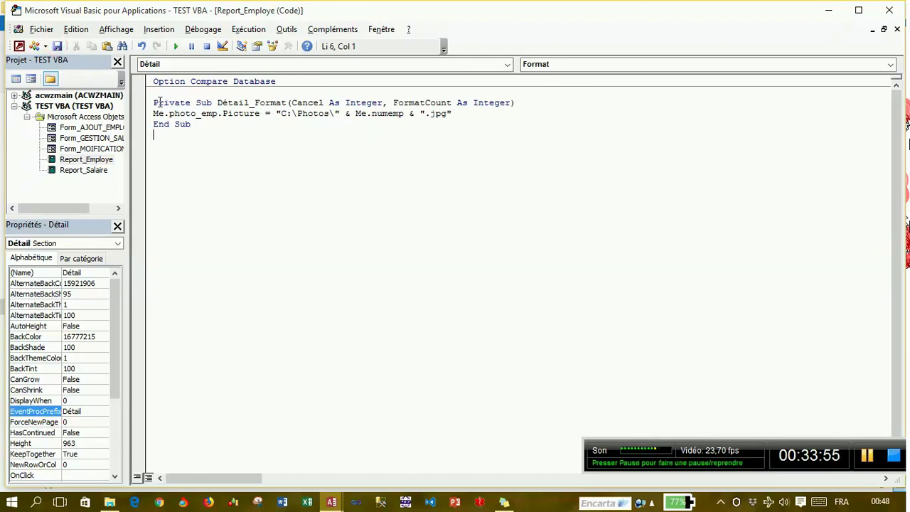
left_click_drag(154, 103, 217, 126)
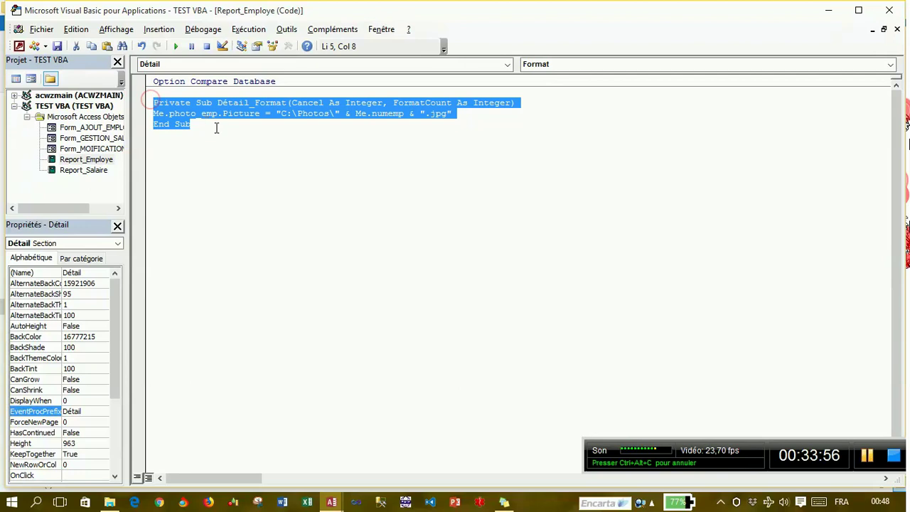
left_click(138, 103)
left_click(137, 113)
left_click(138, 125)
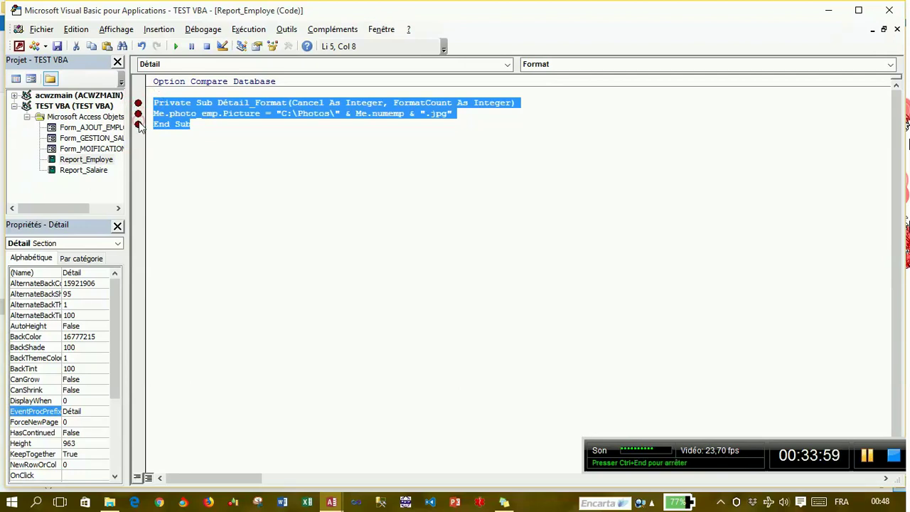
left_click(288, 122)
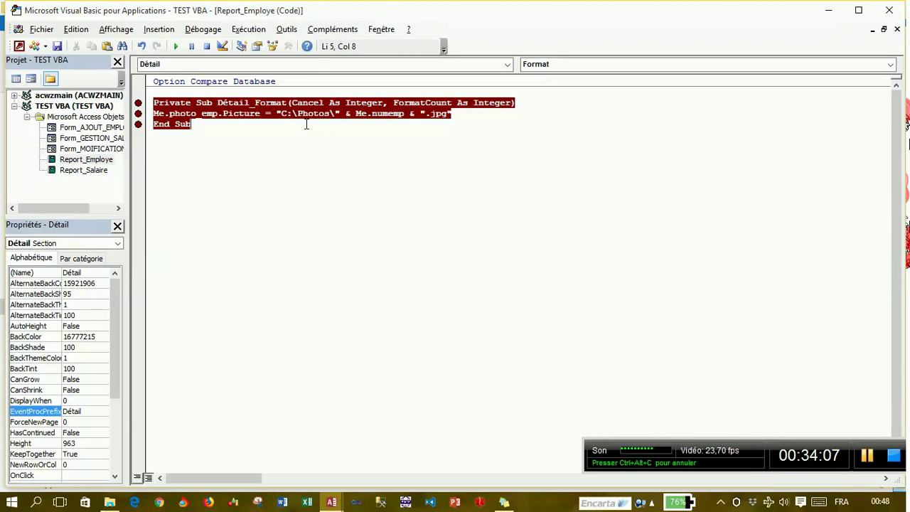
left_click(138, 102)
left_click(138, 113)
left_click(138, 124)
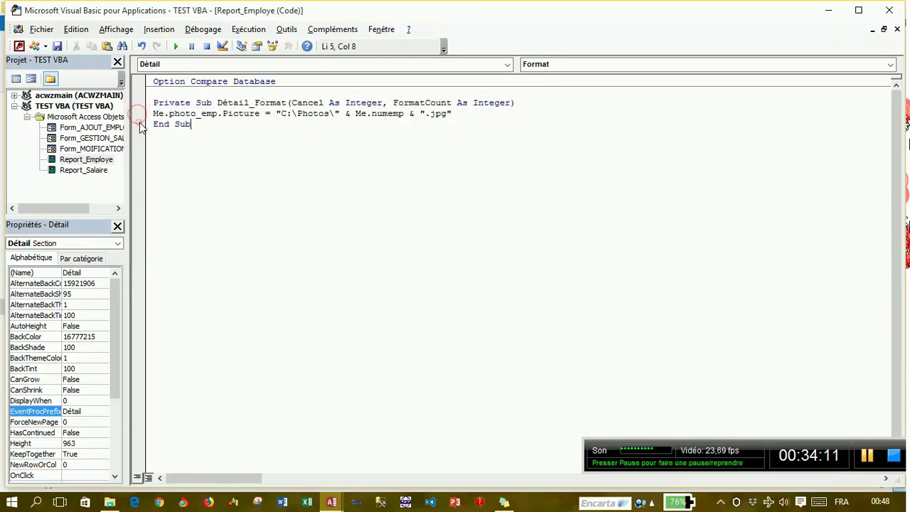
double_click(95, 170)
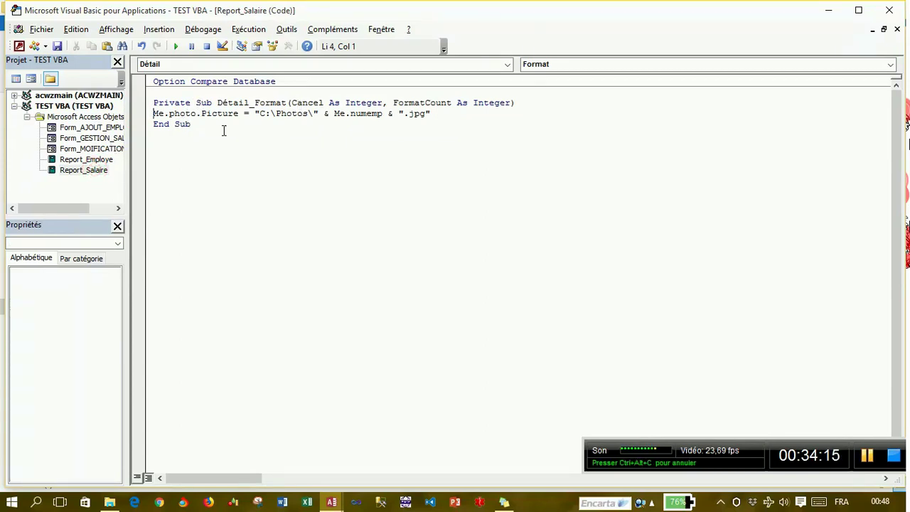
double_click(99, 170)
left_click_drag(153, 102, 221, 123)
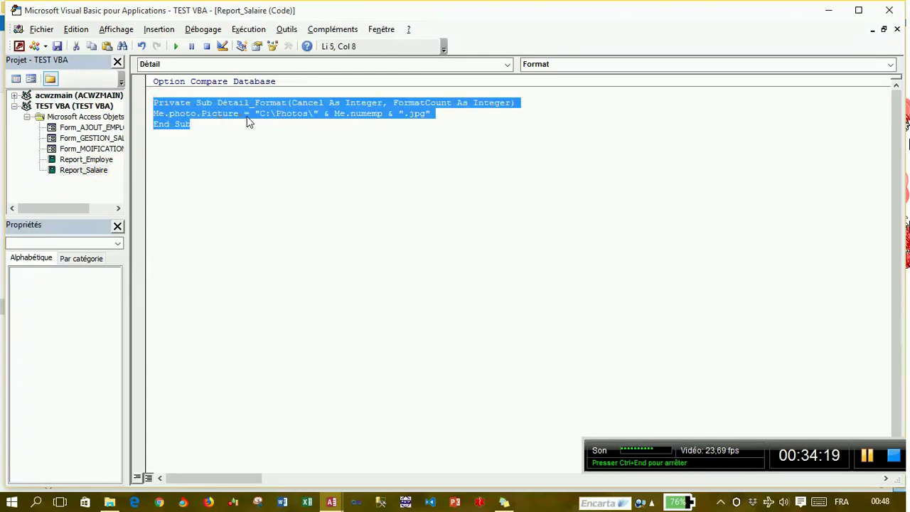
left_click(247, 114)
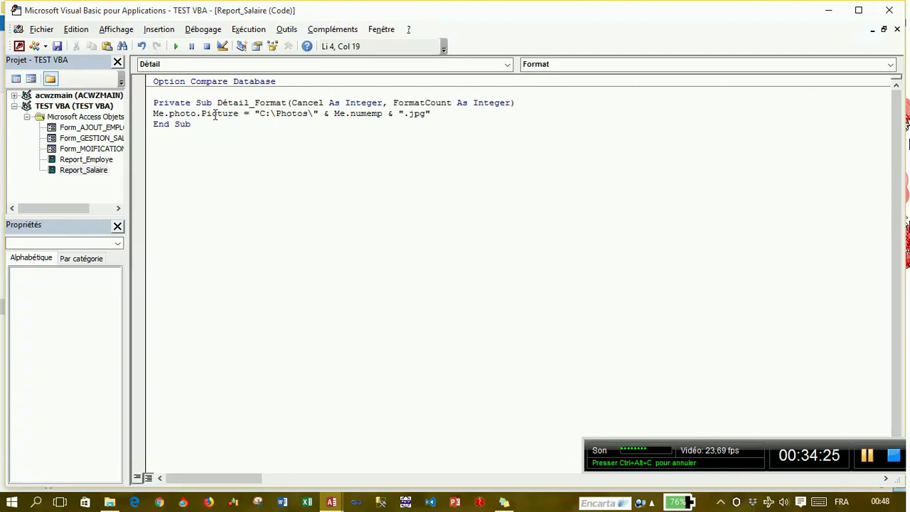
double_click(106, 160)
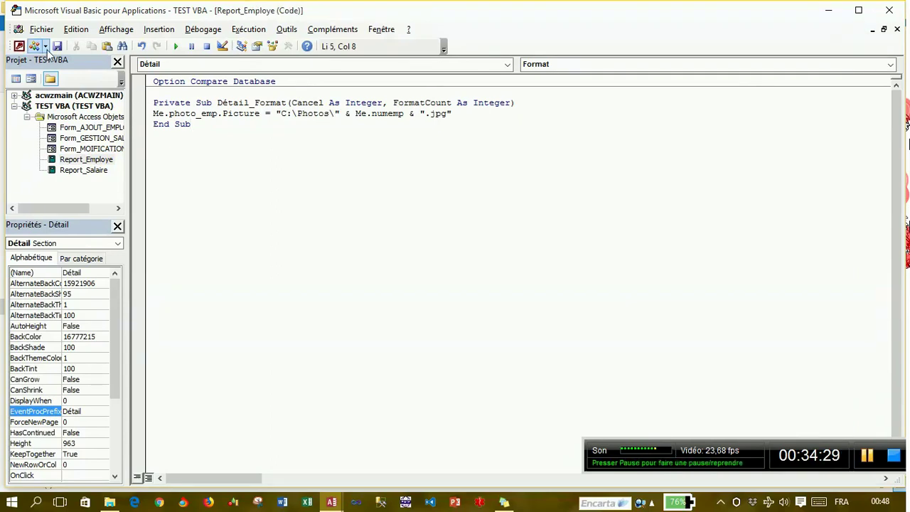
Check the photo_emp image control in the Employe report design, then close the report.
left_click(20, 47)
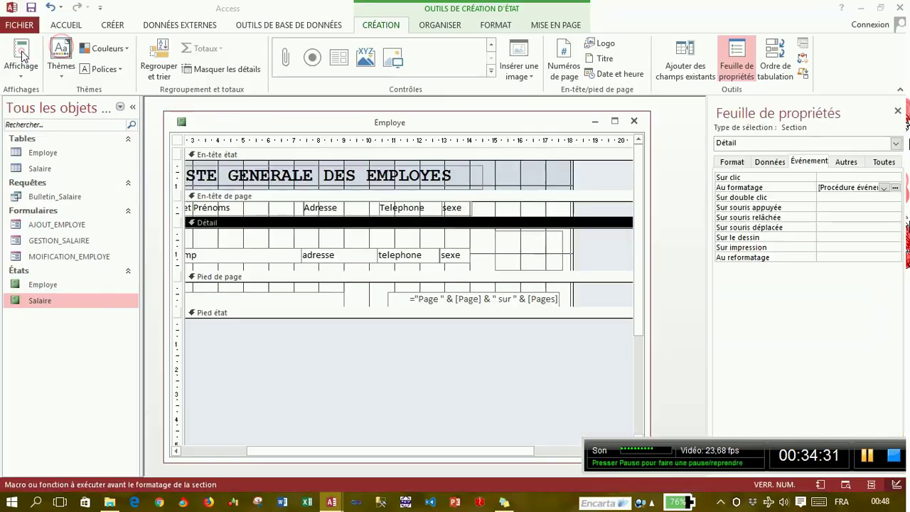
left_click(495, 242)
left_click(473, 238)
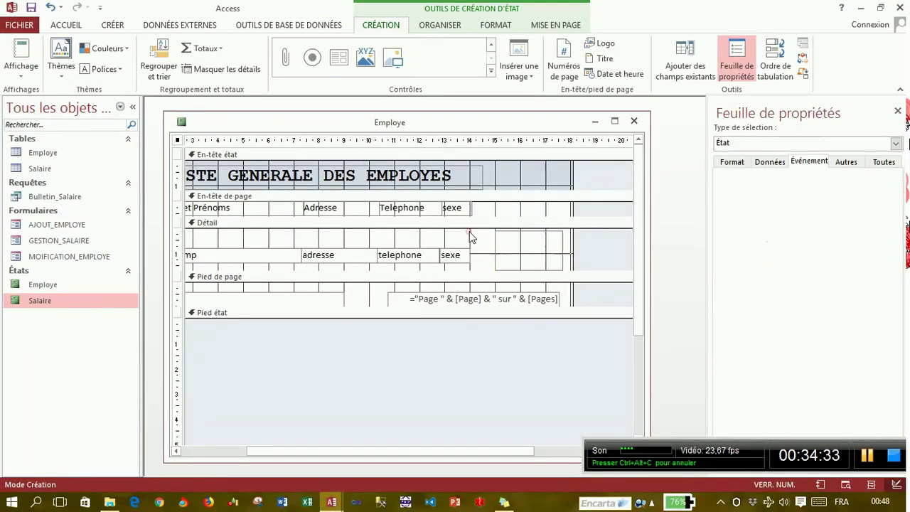
left_click(527, 248)
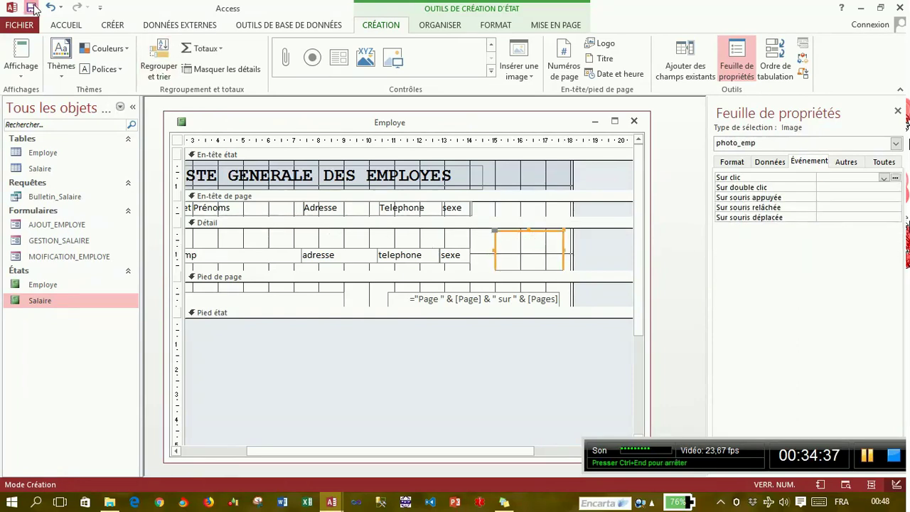
left_click(634, 121)
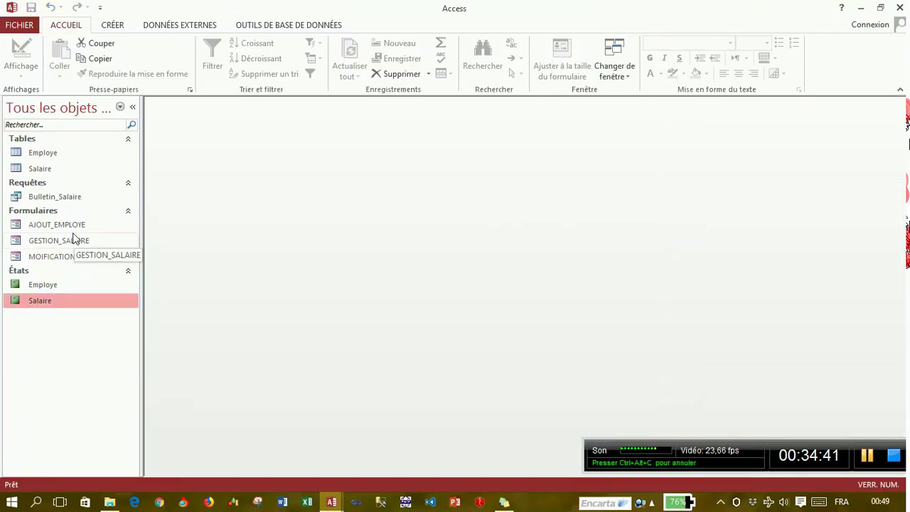
Open the AJOUT_EMPLOYE form in design view from the navigation pane.
left_click(71, 228)
right_click(72, 233)
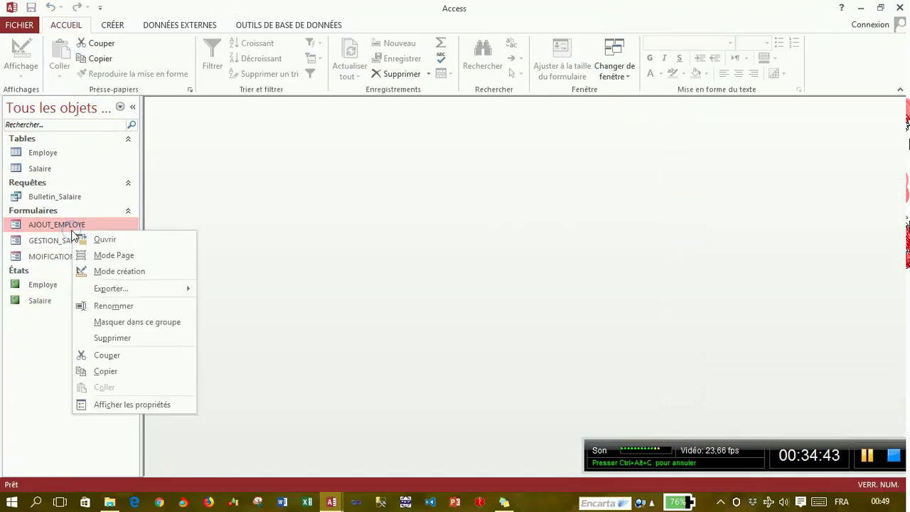
left_click(114, 267)
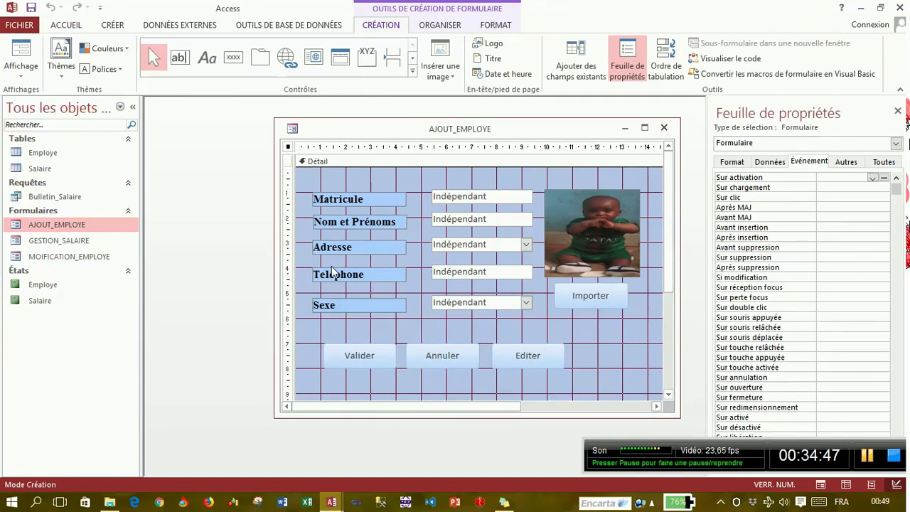
Duplicate the Editer button and place the copy to the right of the bottom Editer button.
left_click(516, 360)
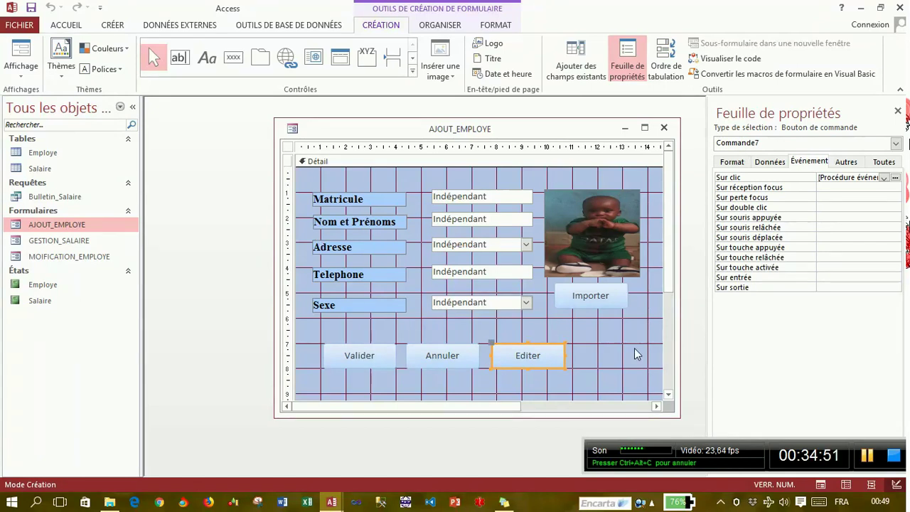
left_click(607, 354)
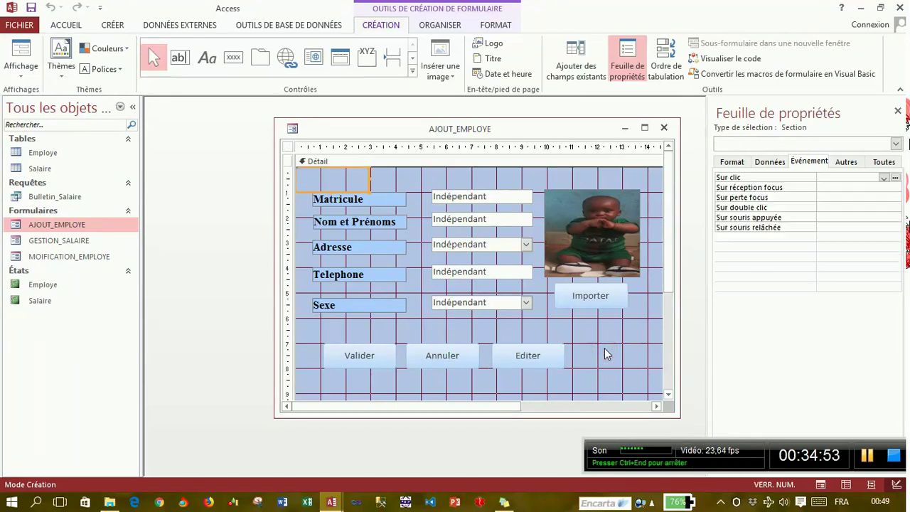
key("ctrl+v")
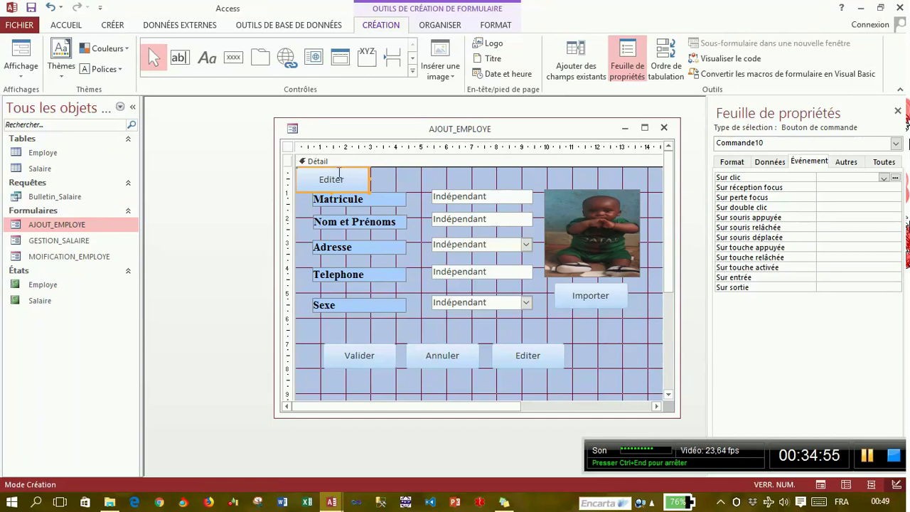
left_click_drag(336, 169, 616, 345)
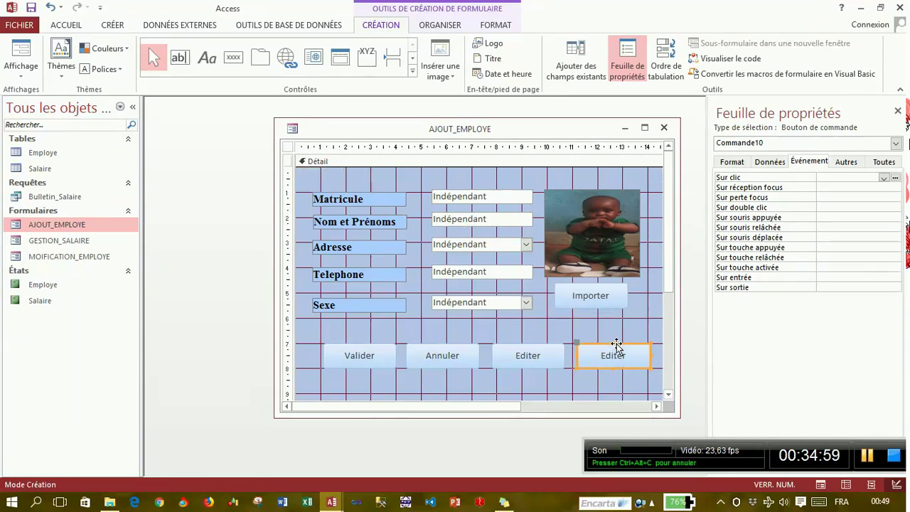
Set the new button's Légende to 'Imprimer' in the Format properties.
left_click(731, 161)
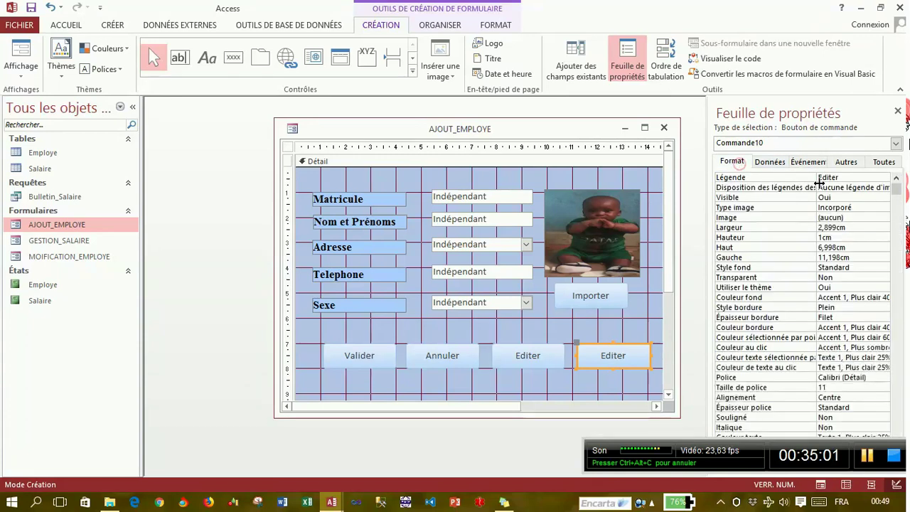
left_click(814, 177)
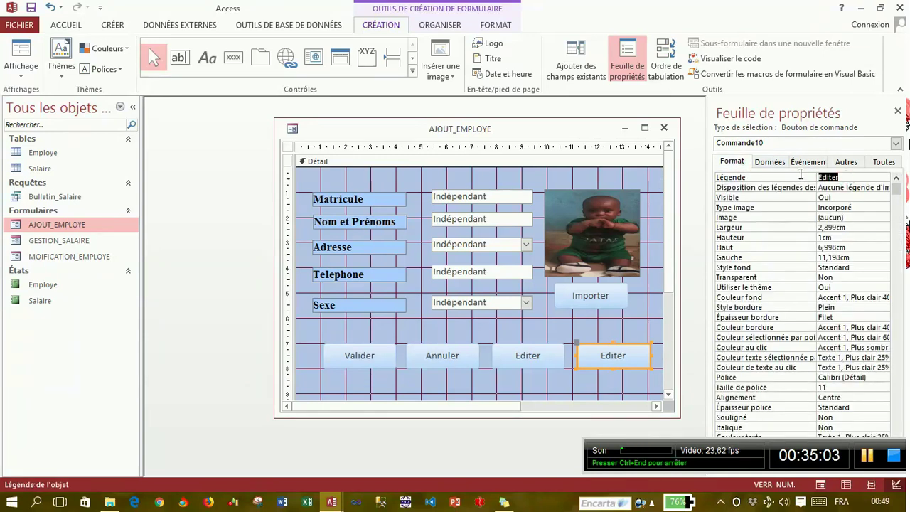
type("Impri")
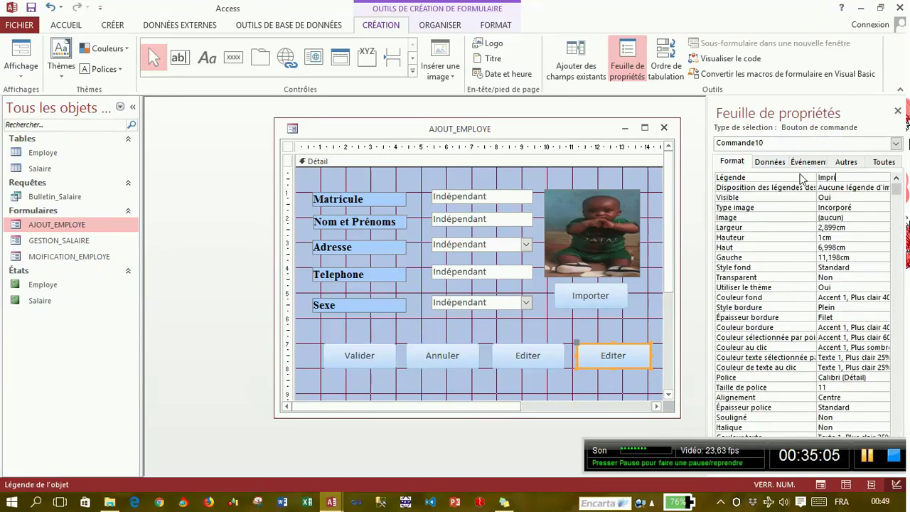
type("mer")
key("Return")
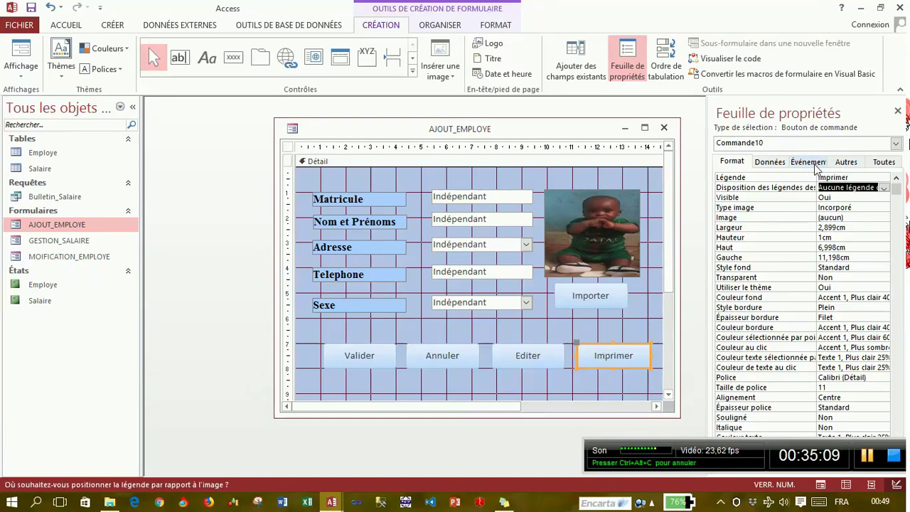
left_click(809, 162)
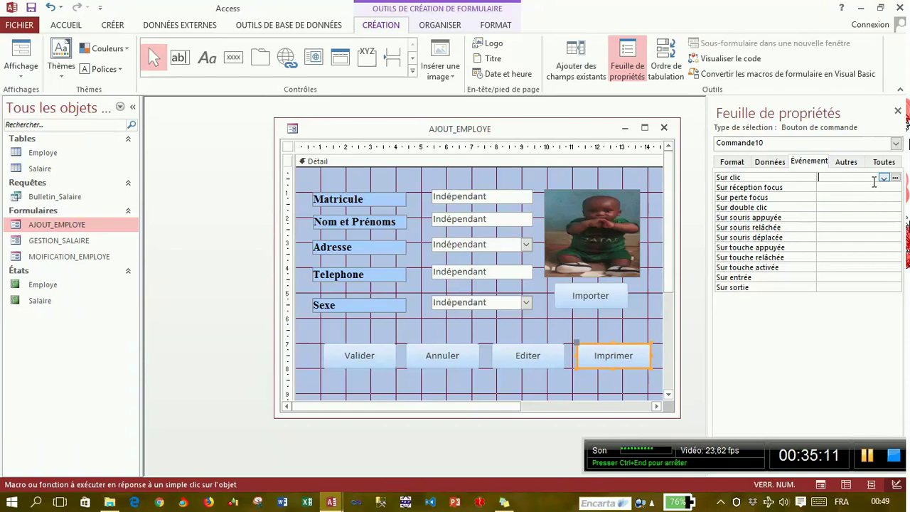
Set the Imprimer button's Sur clic to [Procédure événement] and open its Commande10_Click code.
left_click(883, 178)
left_click(857, 188)
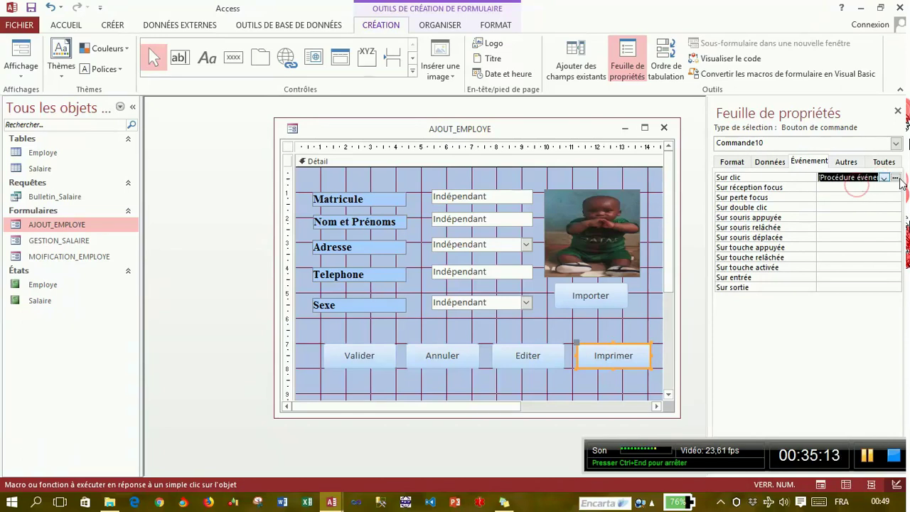
left_click(896, 177)
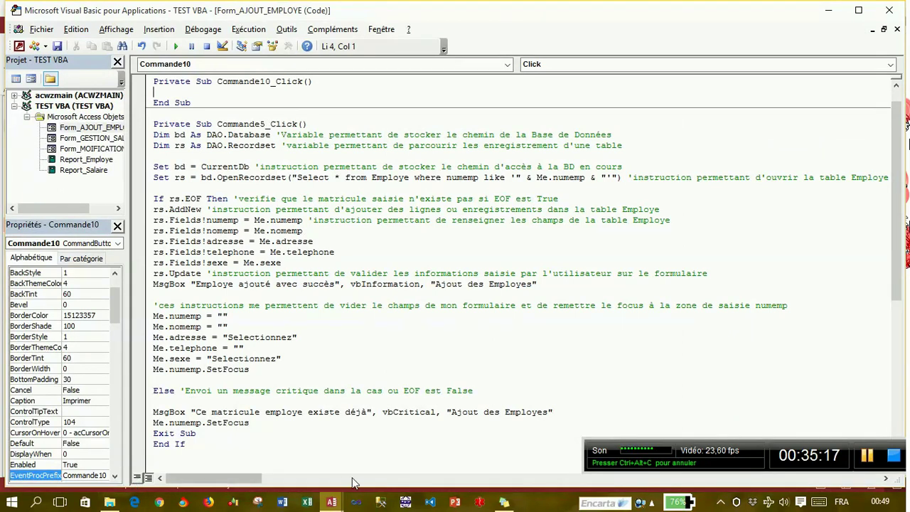
left_click(332, 500)
left_click(259, 441)
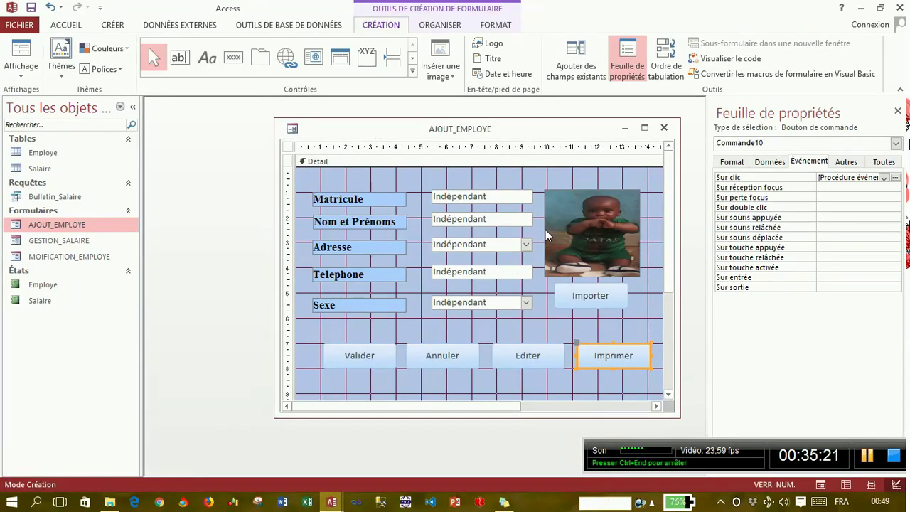
left_click(334, 500)
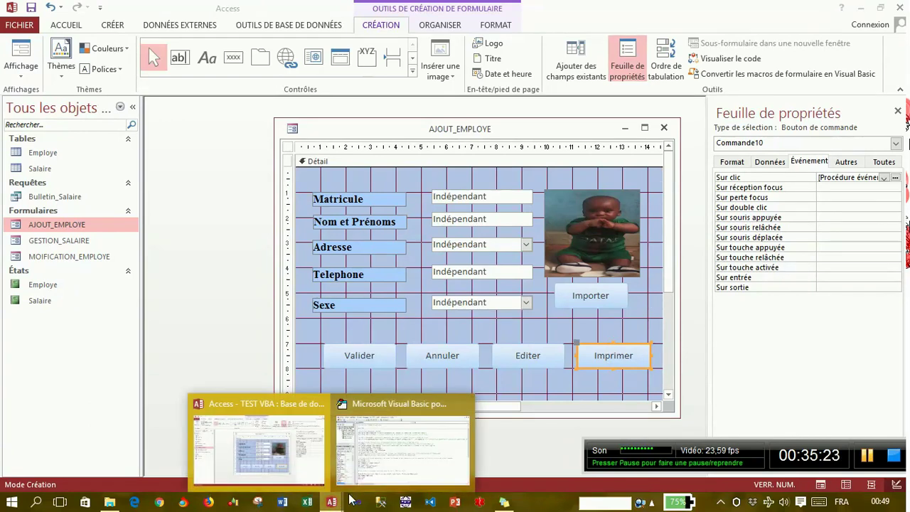
left_click(415, 458)
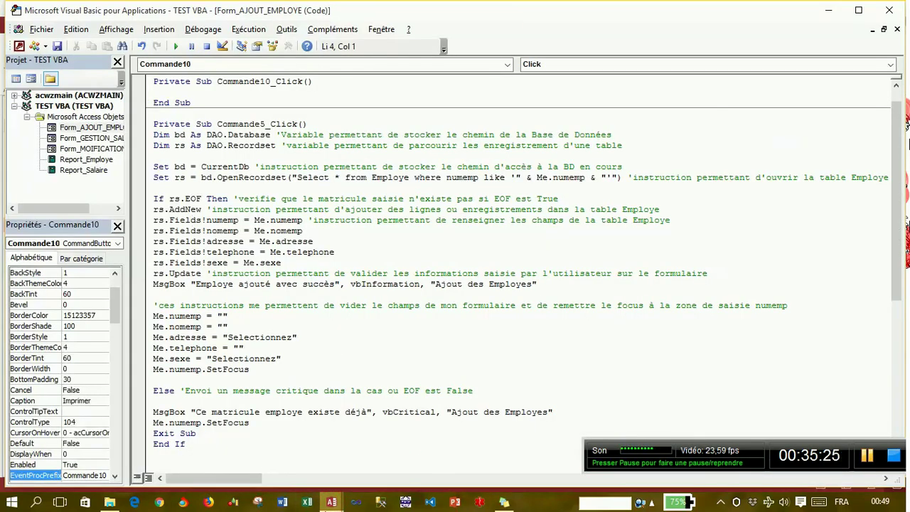
mouse_move(332, 502)
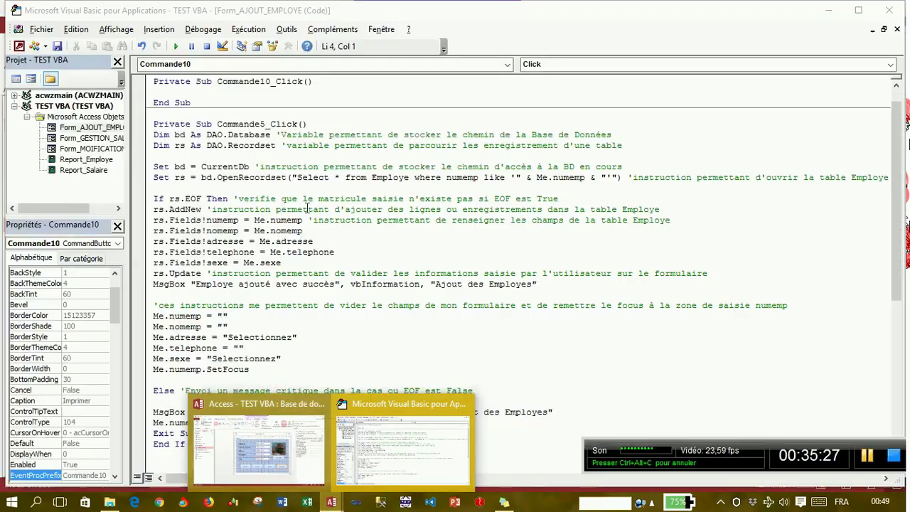
left_click(361, 253)
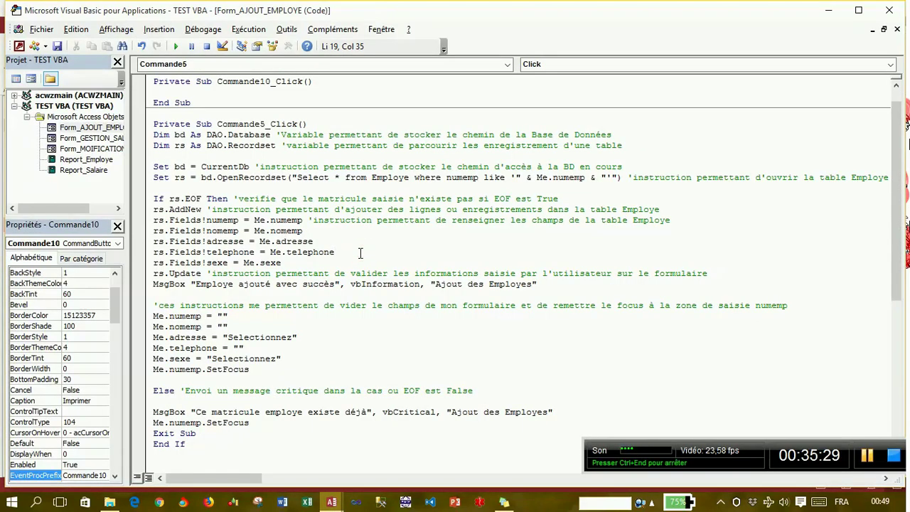
Write DoCmd.OpenReport "Employe", acViewPreview inside Commande10_Click.
left_click(232, 91)
type("docmd")
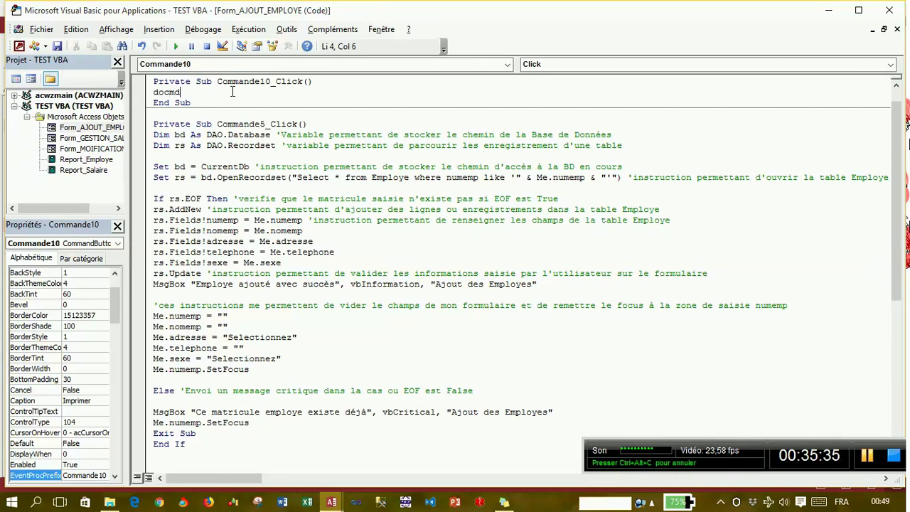
type(".")
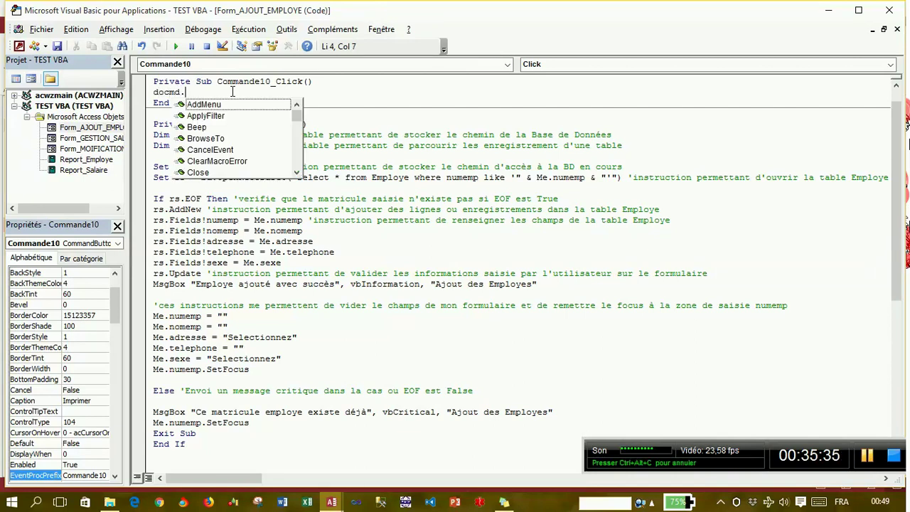
type("op")
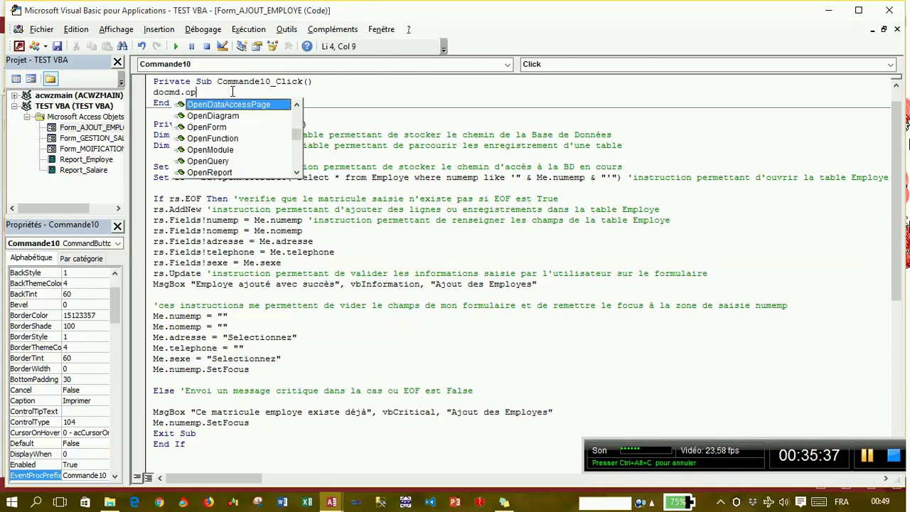
type("enrepo")
key("Tab")
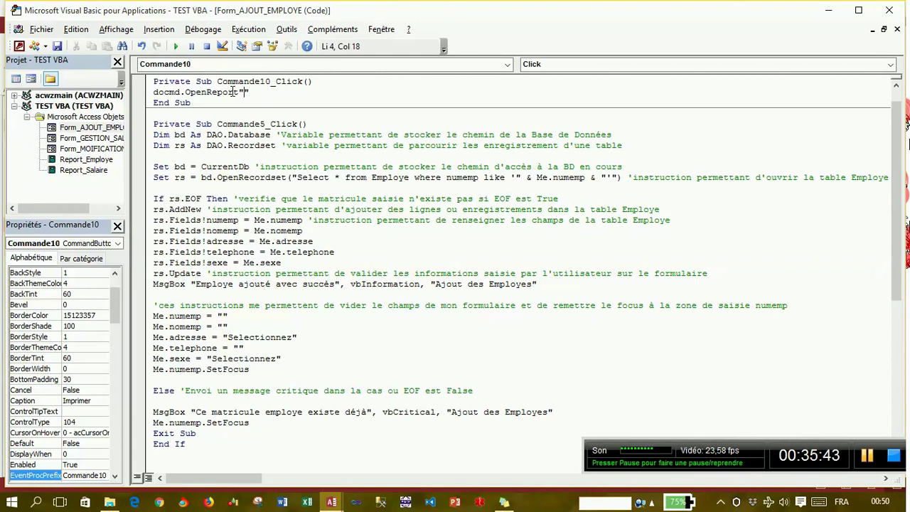
type("\"")
type("mploye")
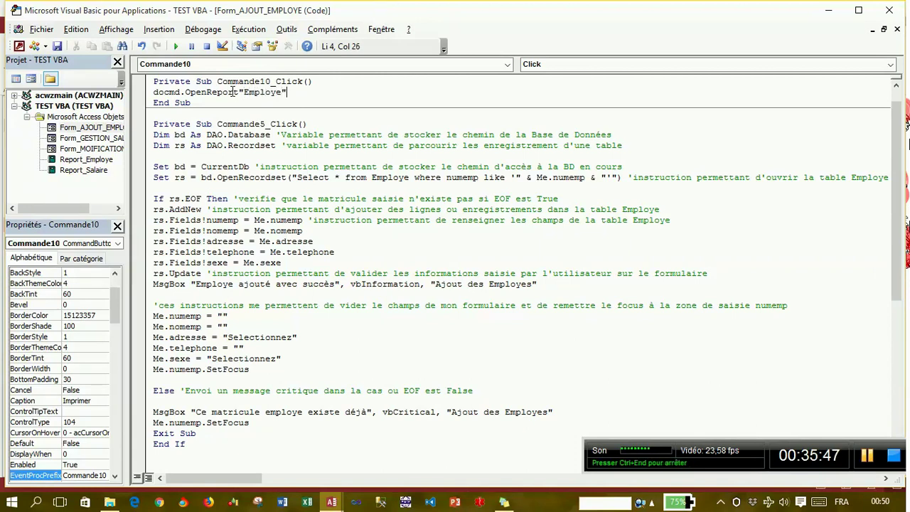
type(",")
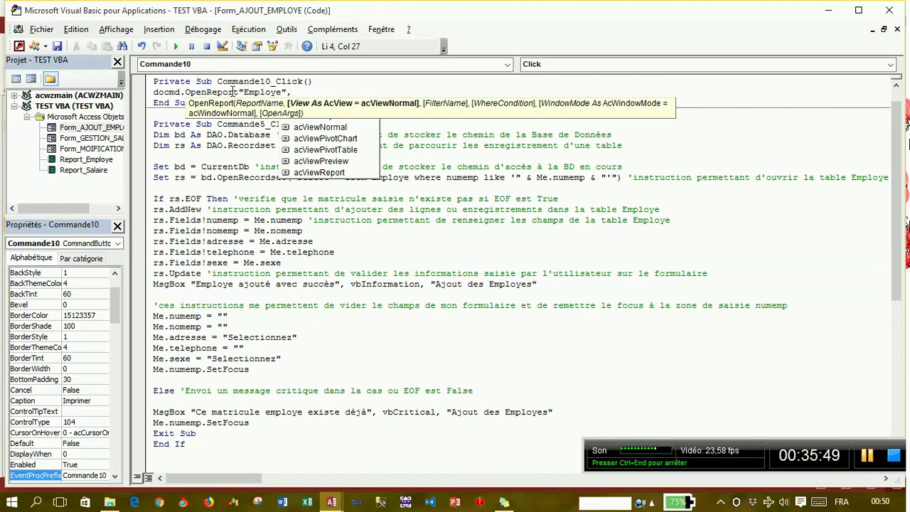
key("Down")
key("Down")
key("Down")
key("Down")
key("Down")
key("Down")
key("Tab")
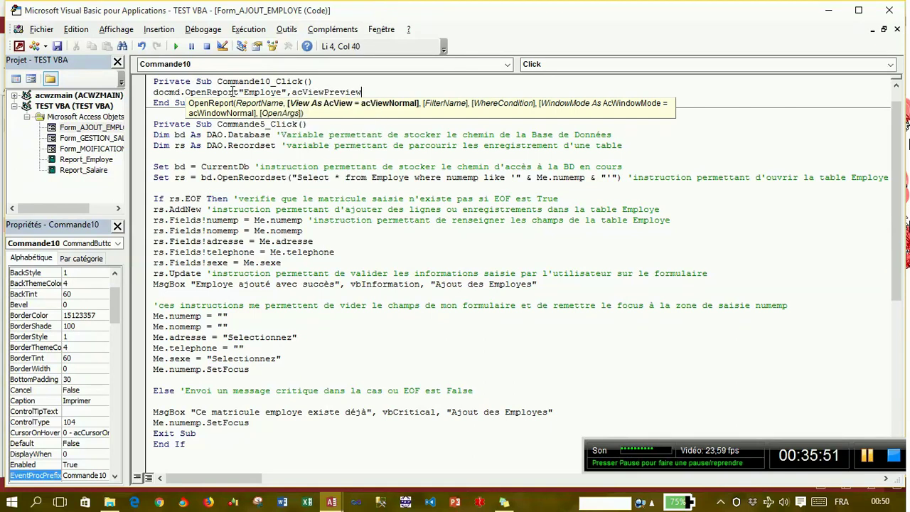
left_click(292, 199)
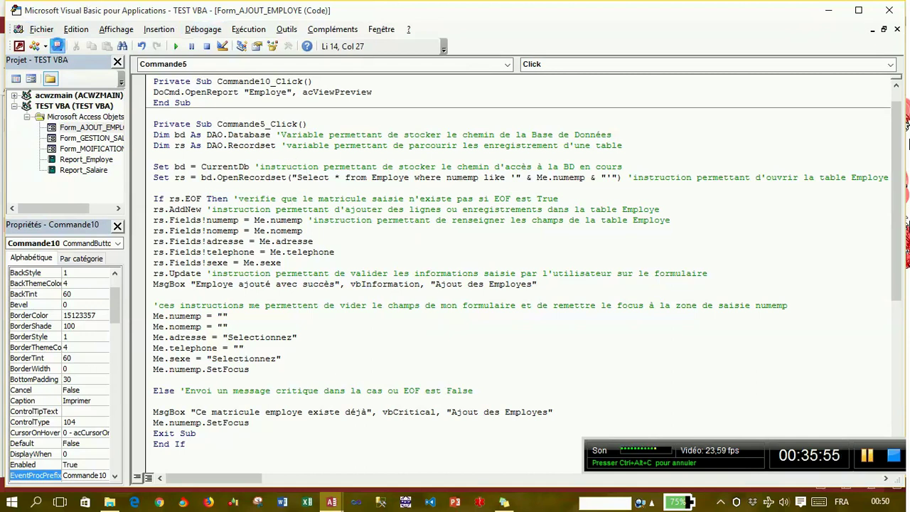
Save the VBA project and return to the Access form design.
left_click(56, 45)
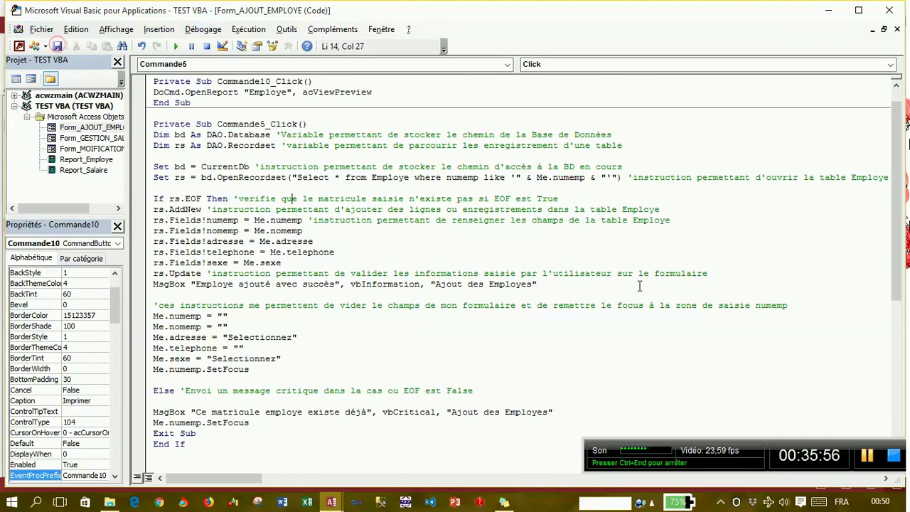
left_click(866, 455)
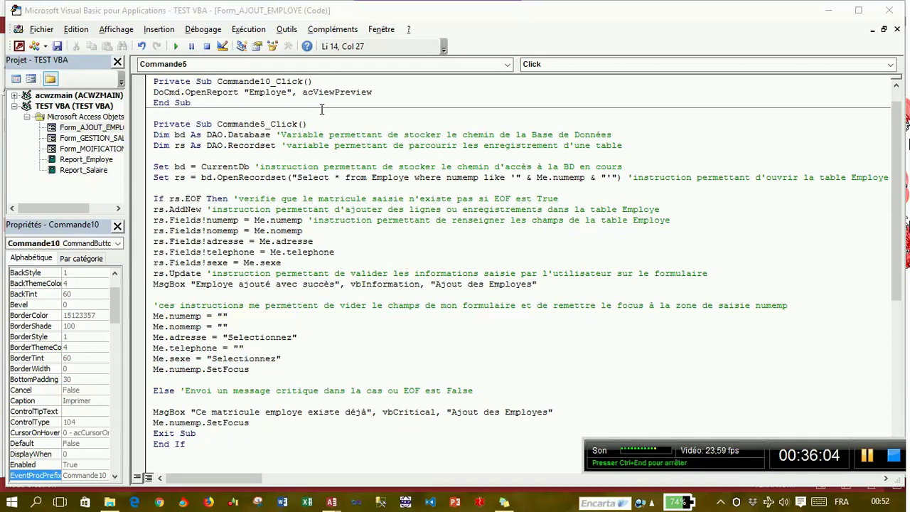
left_click(58, 47)
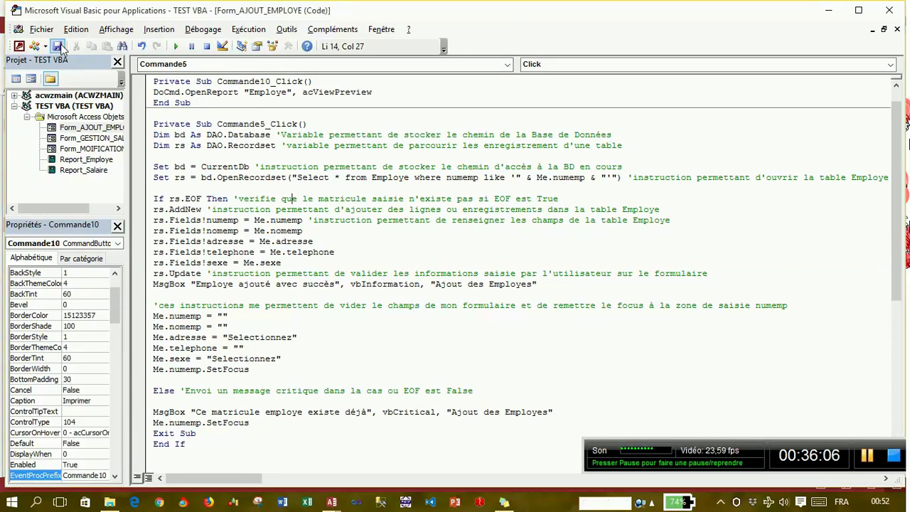
left_click(20, 46)
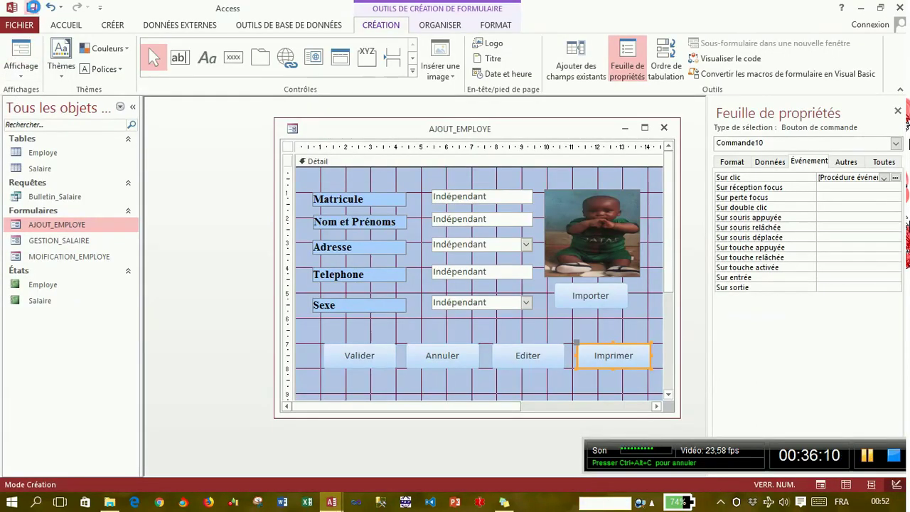
Run AJOUT_EMPLOYE in Form view and test the Imprimer button to preview the Employe report.
left_click(29, 53)
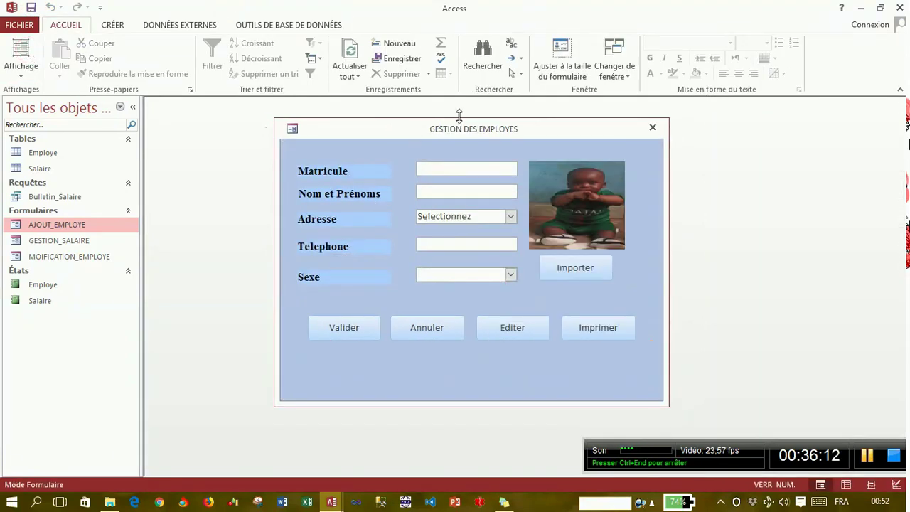
left_click(605, 331)
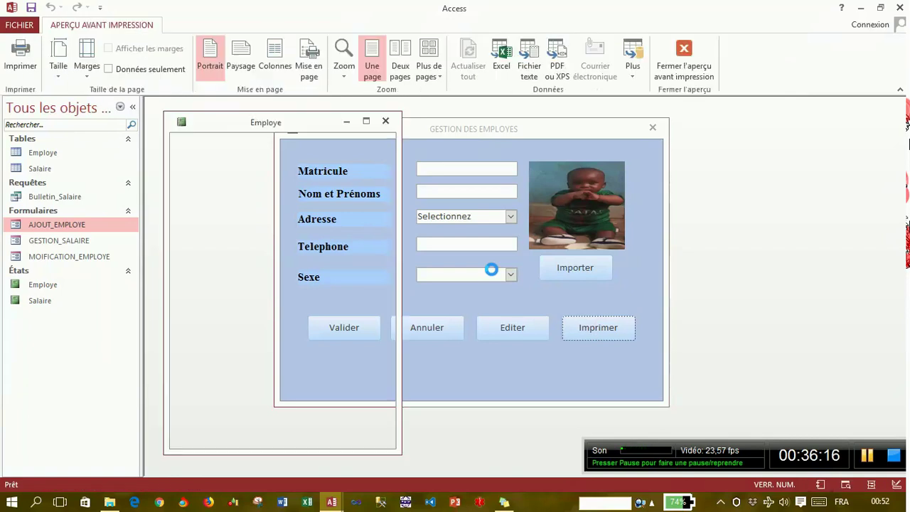
Maximize the Employe preview and zoom between full page and 100% to check the employee photos.
left_click(365, 122)
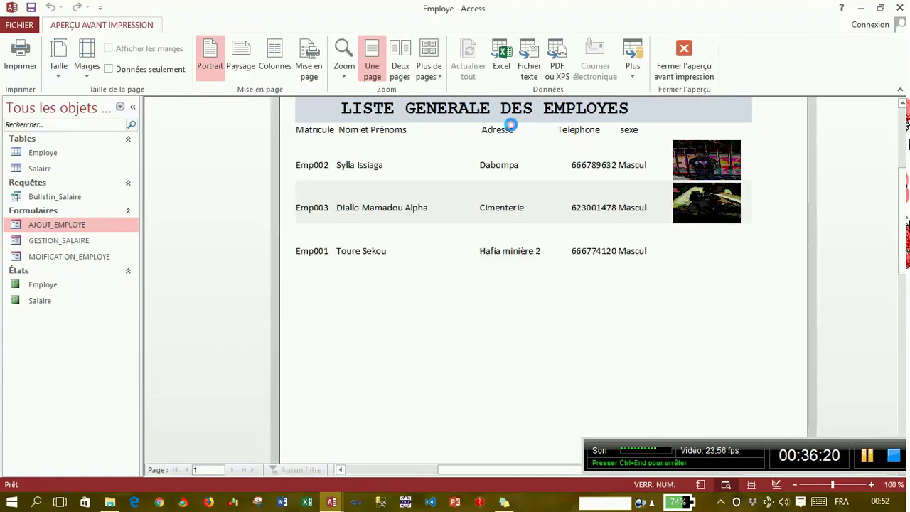
left_click(510, 128)
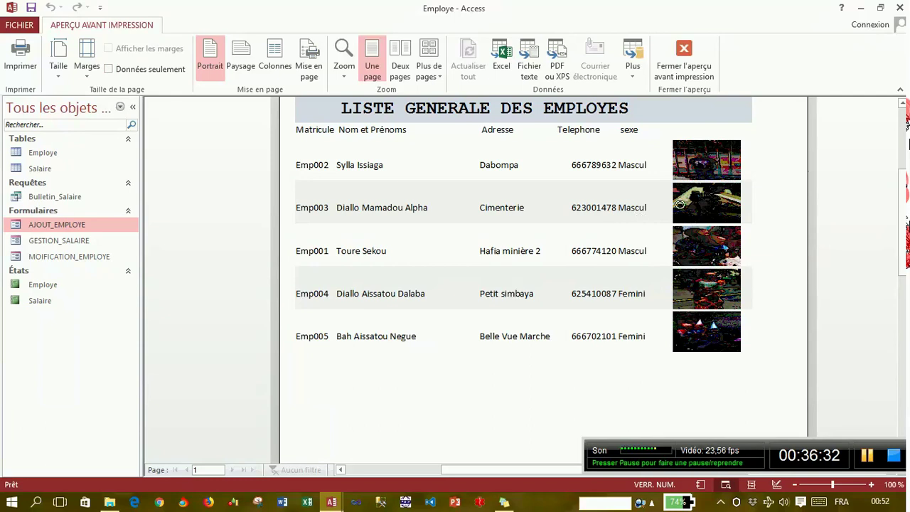
left_click(725, 160)
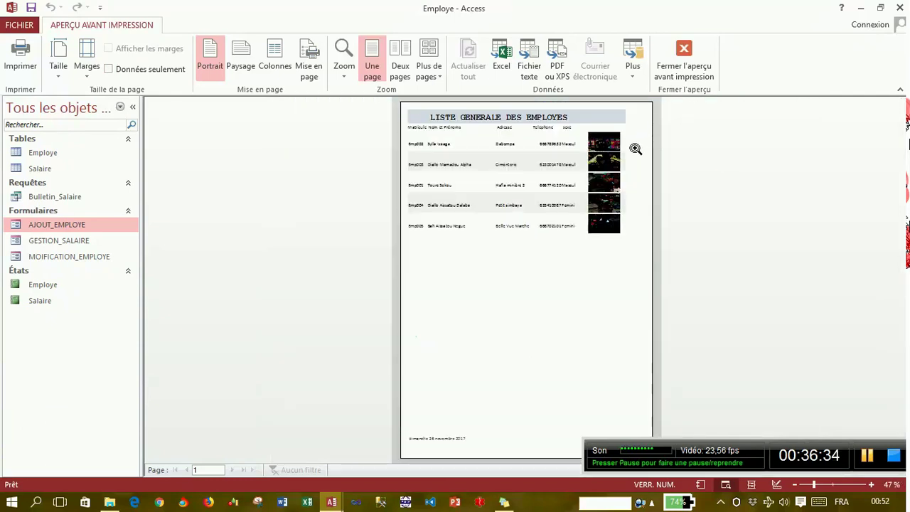
left_click(607, 147)
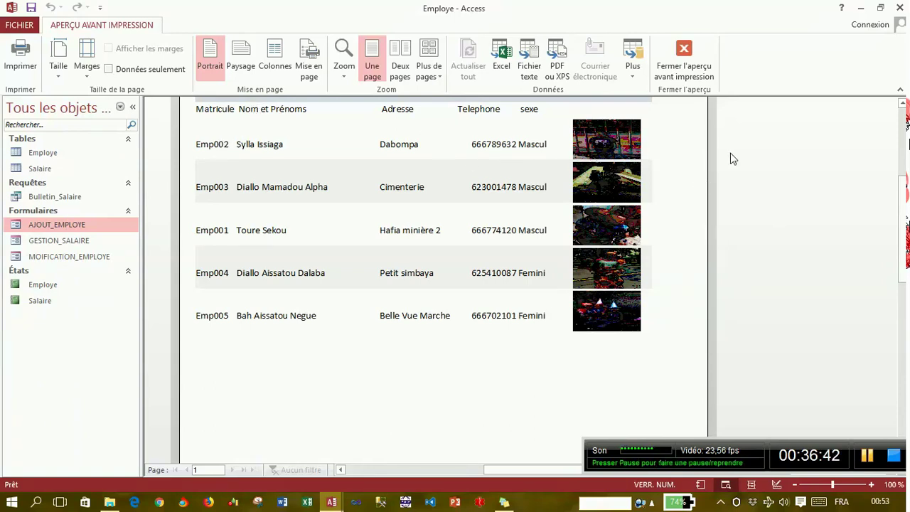
left_click_drag(903, 207, 906, 193)
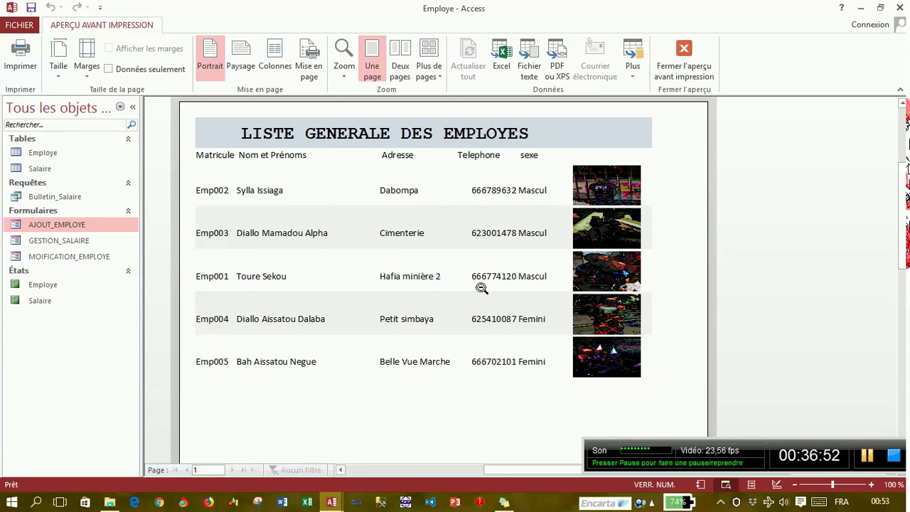
left_click(400, 241)
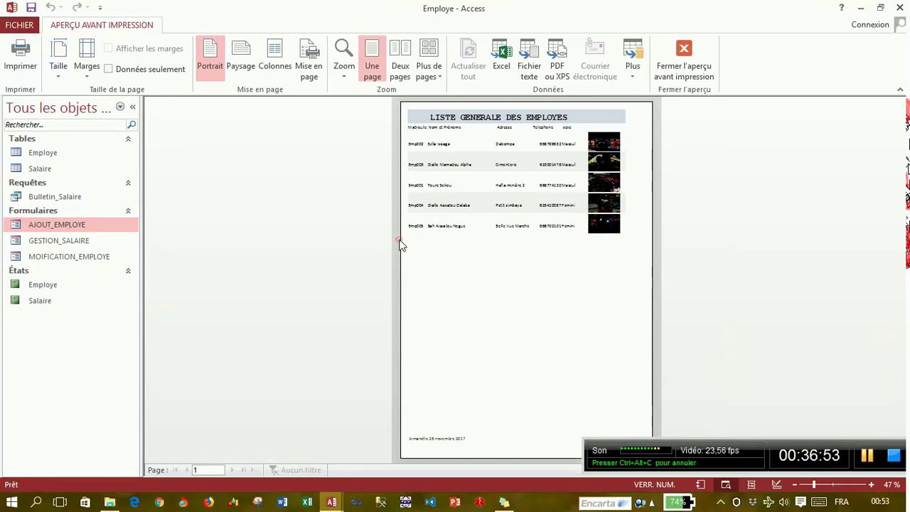
left_click(502, 176)
left_click(583, 159)
left_click(583, 159)
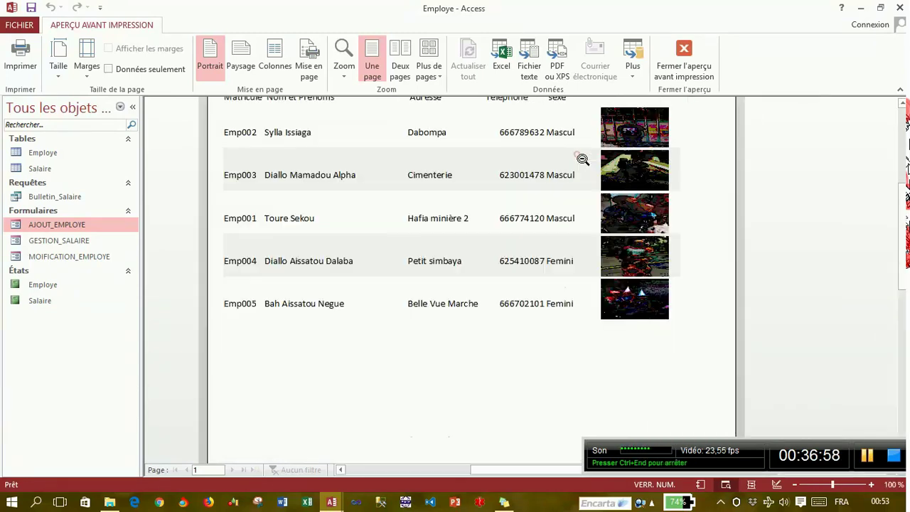
left_click(590, 129)
left_click(589, 129)
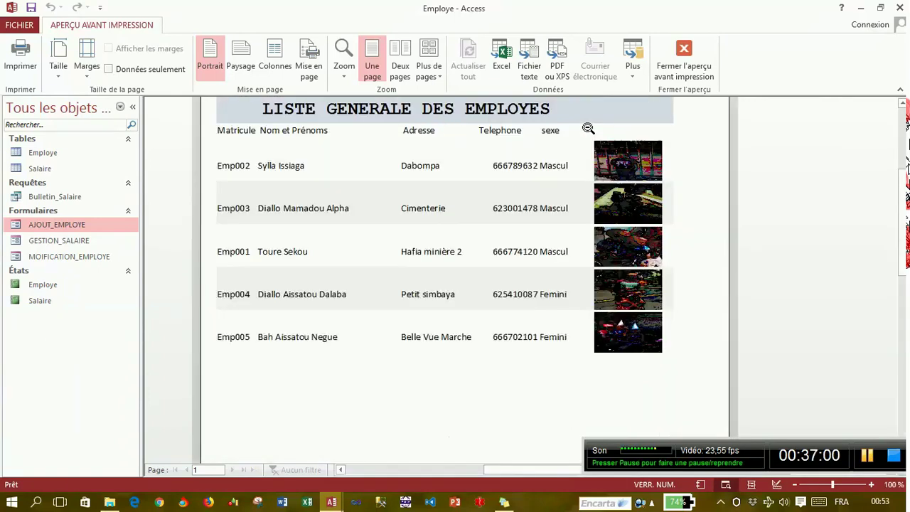